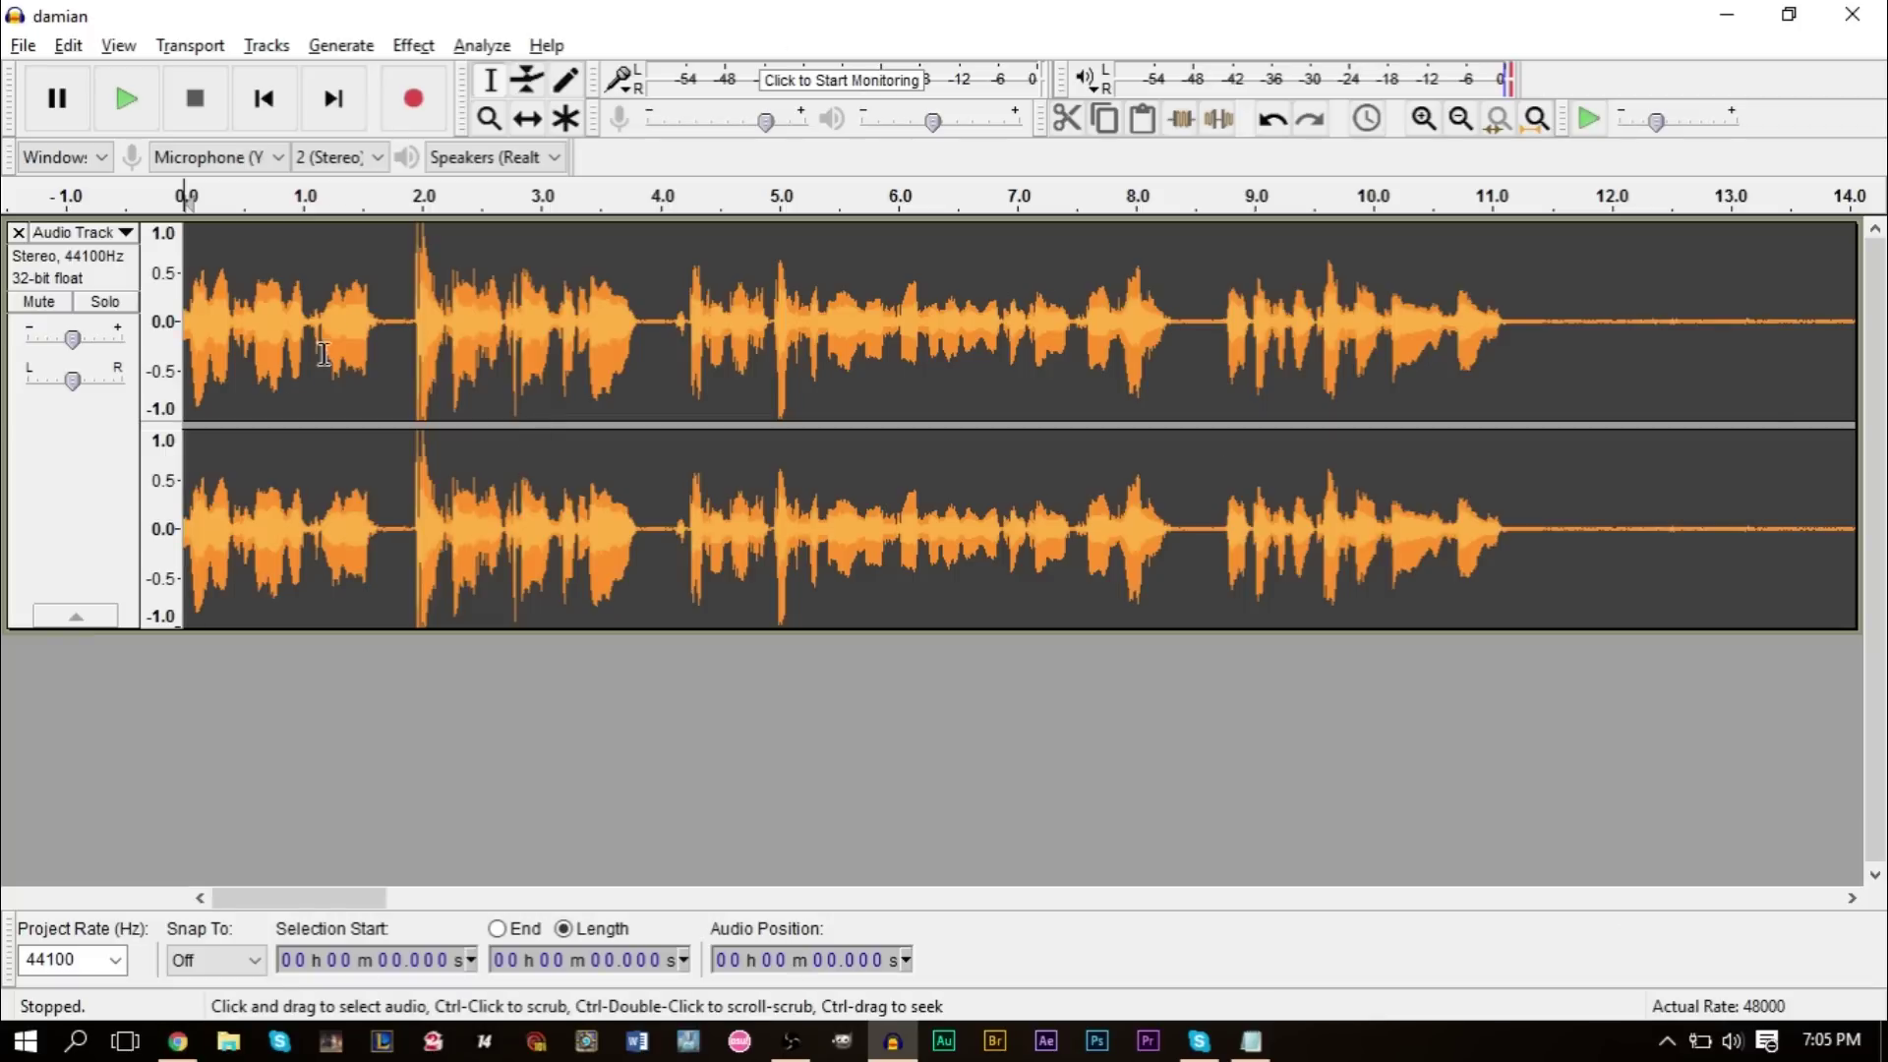
Scroll the damian timeline to view the area past the end of the recording.
{"action": "mouse_move", "coordinate": [326, 897]}
{"action": "left_mouse_down"}
{"action": "mouse_move", "coordinate": [459, 913]}
{"action": "mouse_move", "coordinate": [963, 895]}
{"action": "mouse_move", "coordinate": [561, 851]}
{"action": "mouse_move", "coordinate": [301, 874]}
{"action": "left_mouse_up"}
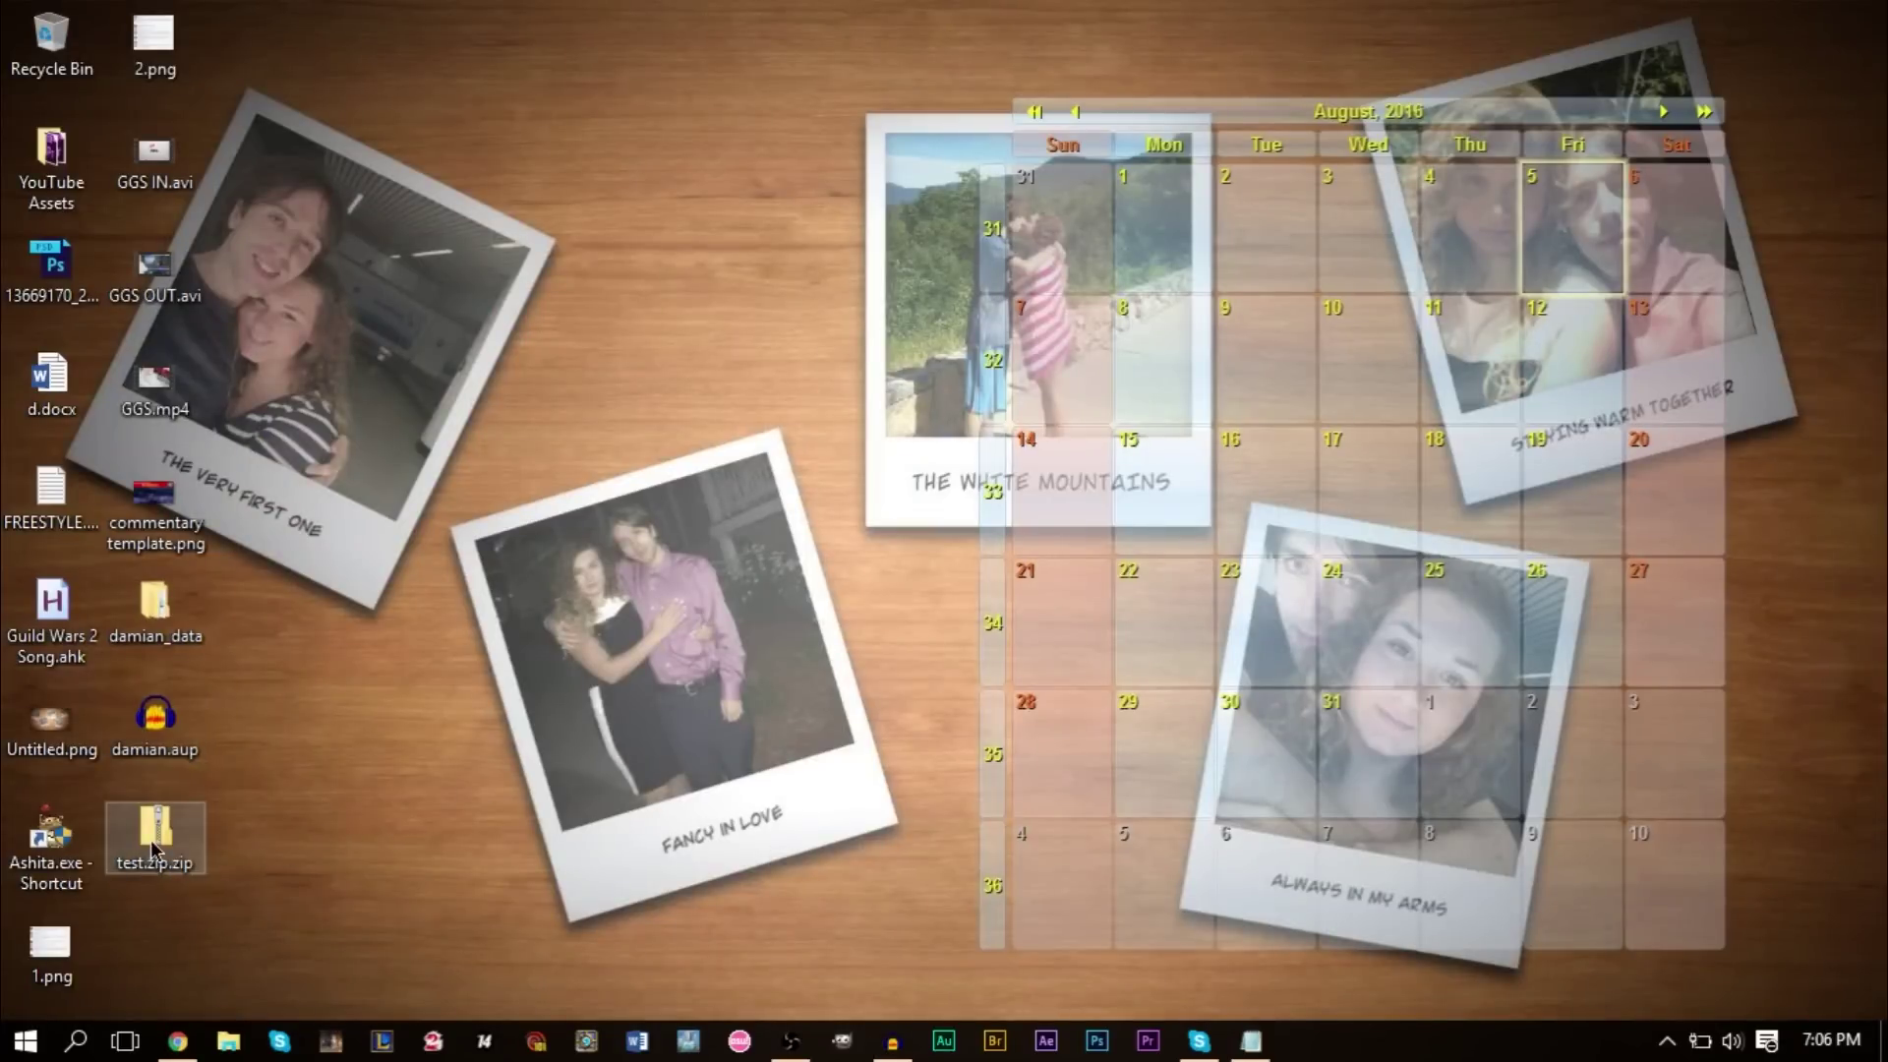
Extract test.zip.zip onto the desktop with Extract Here and select the extracted test.aup.
{"action": "double_click", "coordinate": [156, 842]}
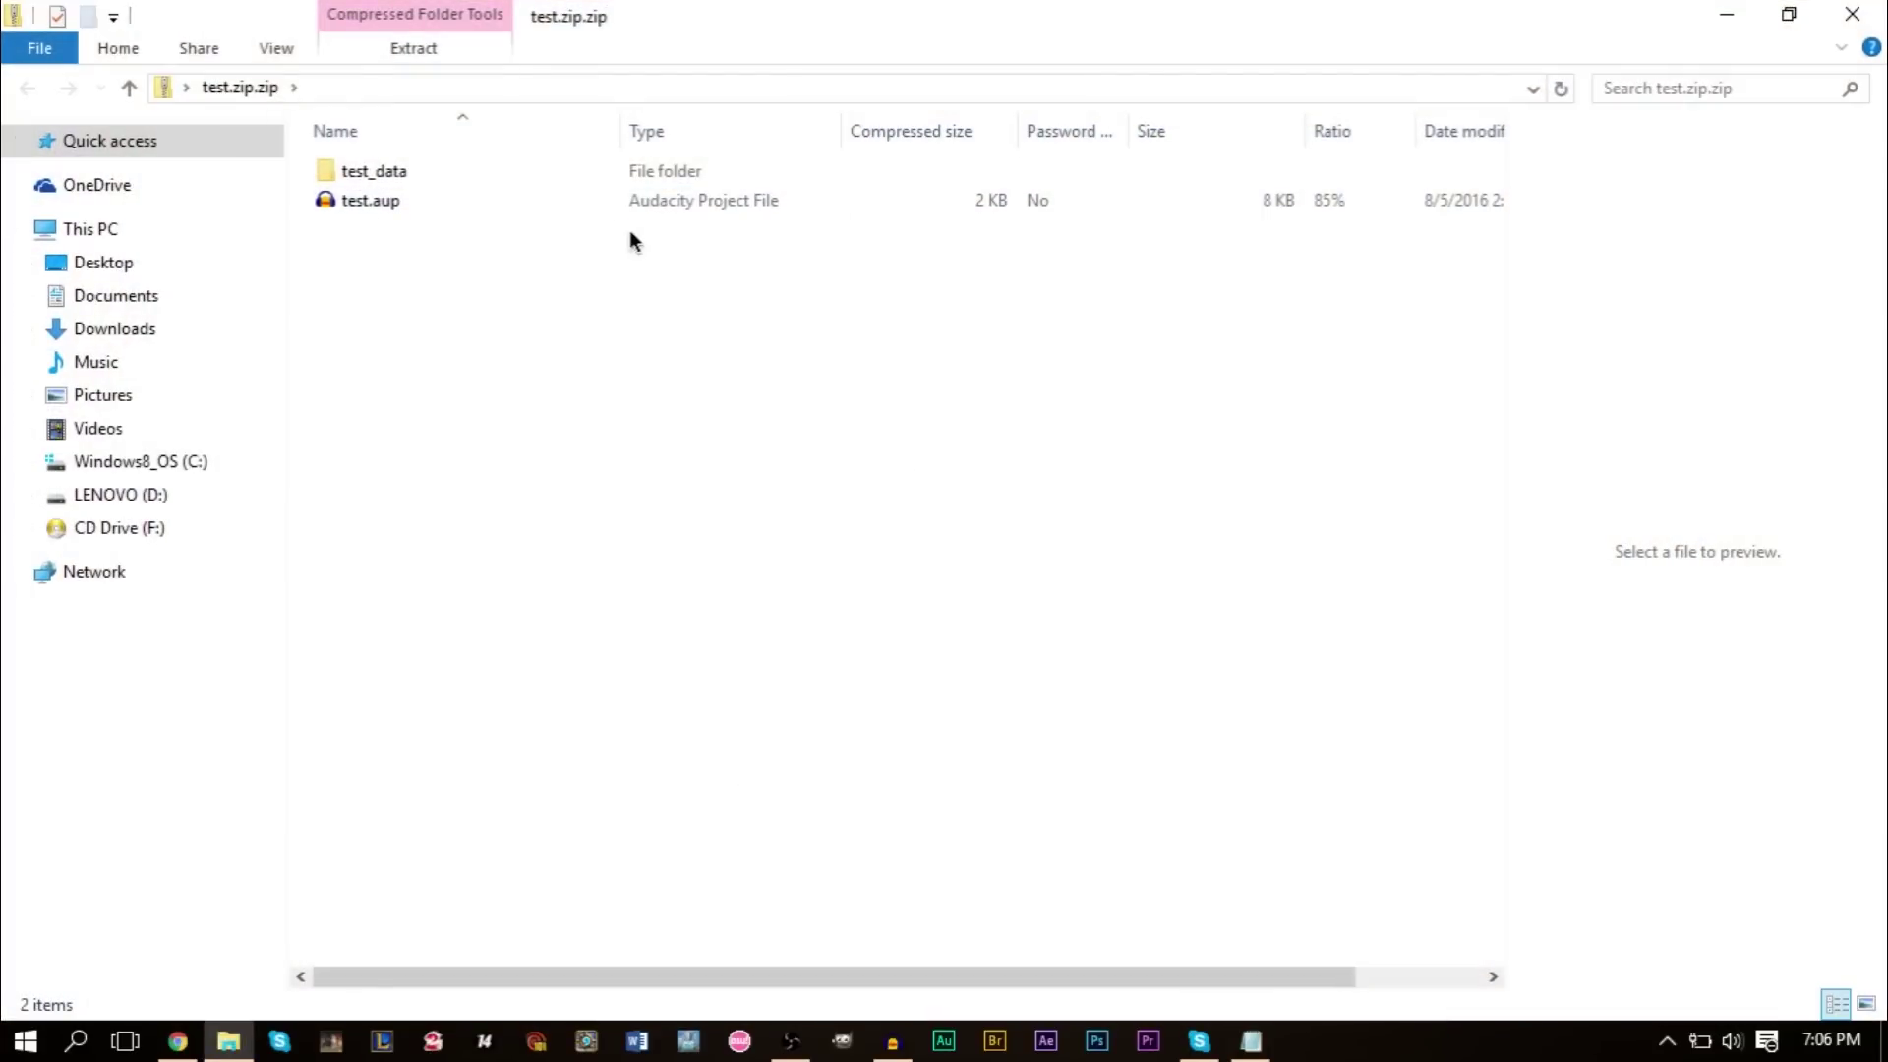
{"action": "left_click", "coordinate": [1852, 14]}
{"action": "double_click", "coordinate": [143, 843]}
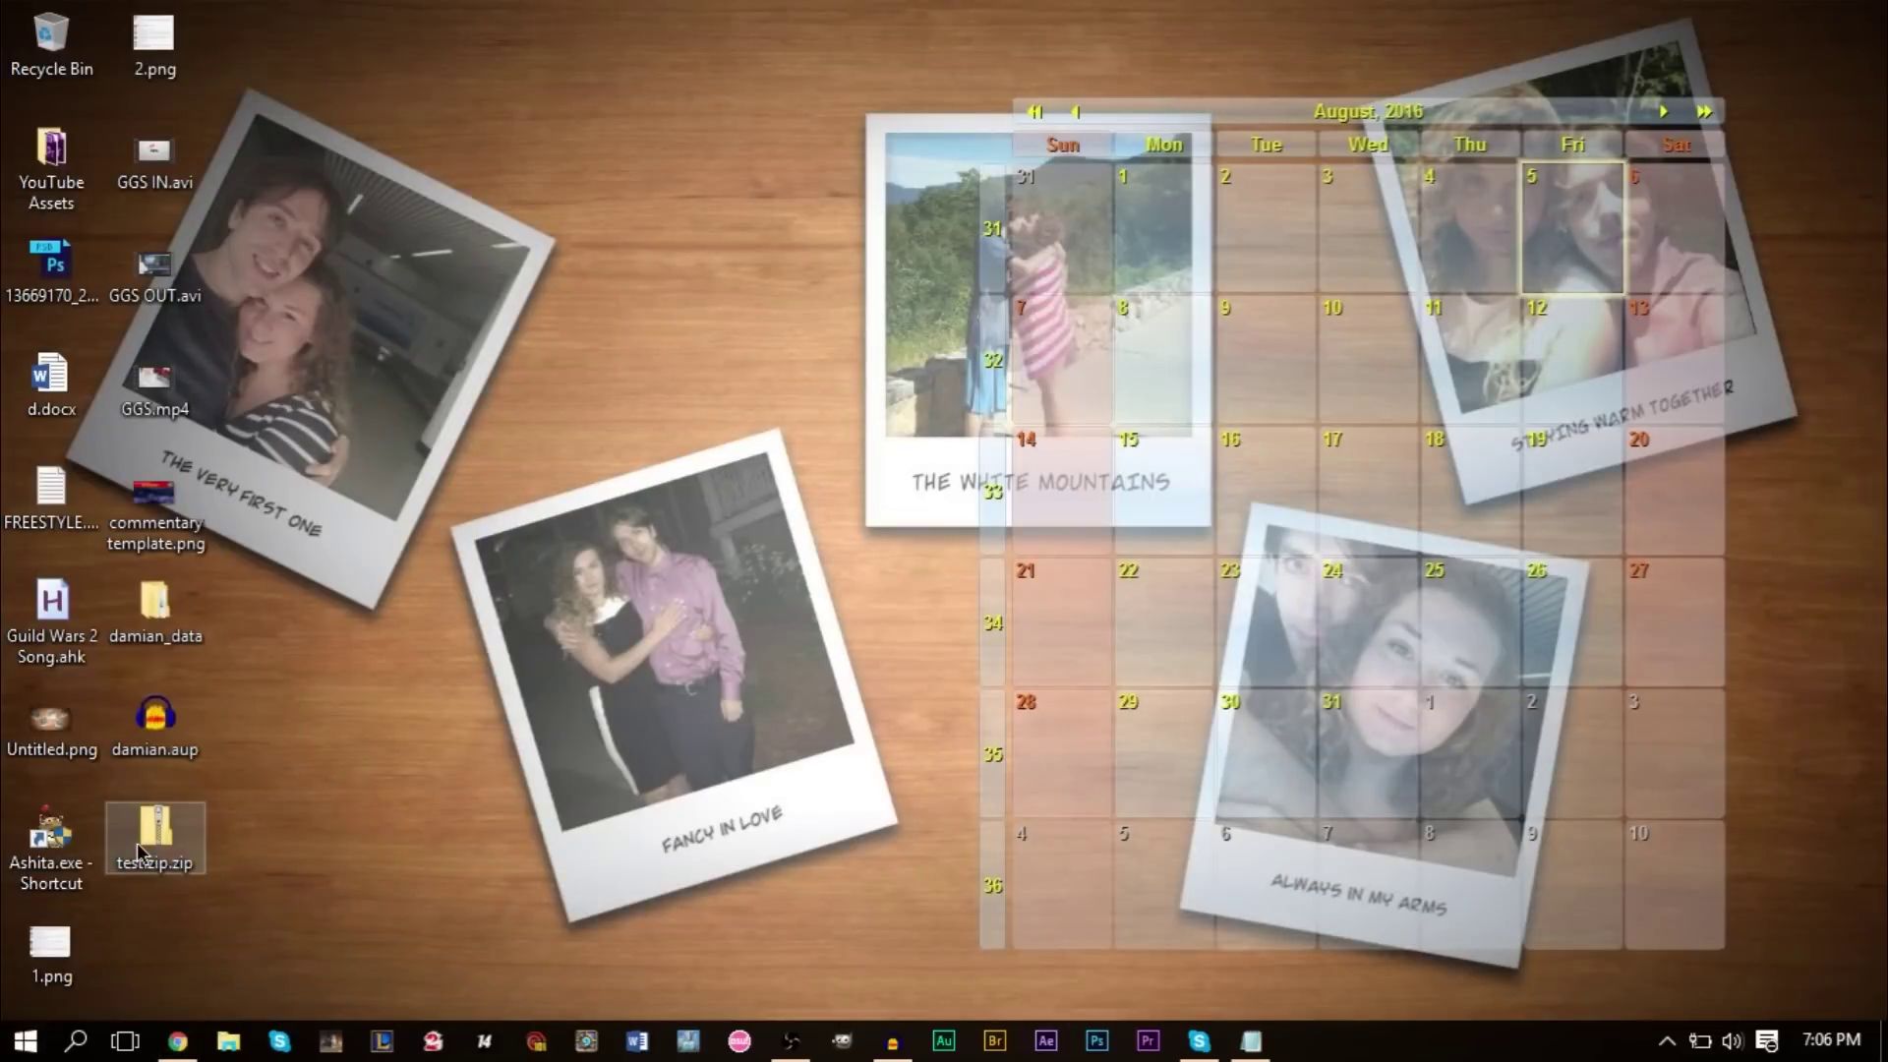
{"action": "right_click", "coordinate": [141, 843]}
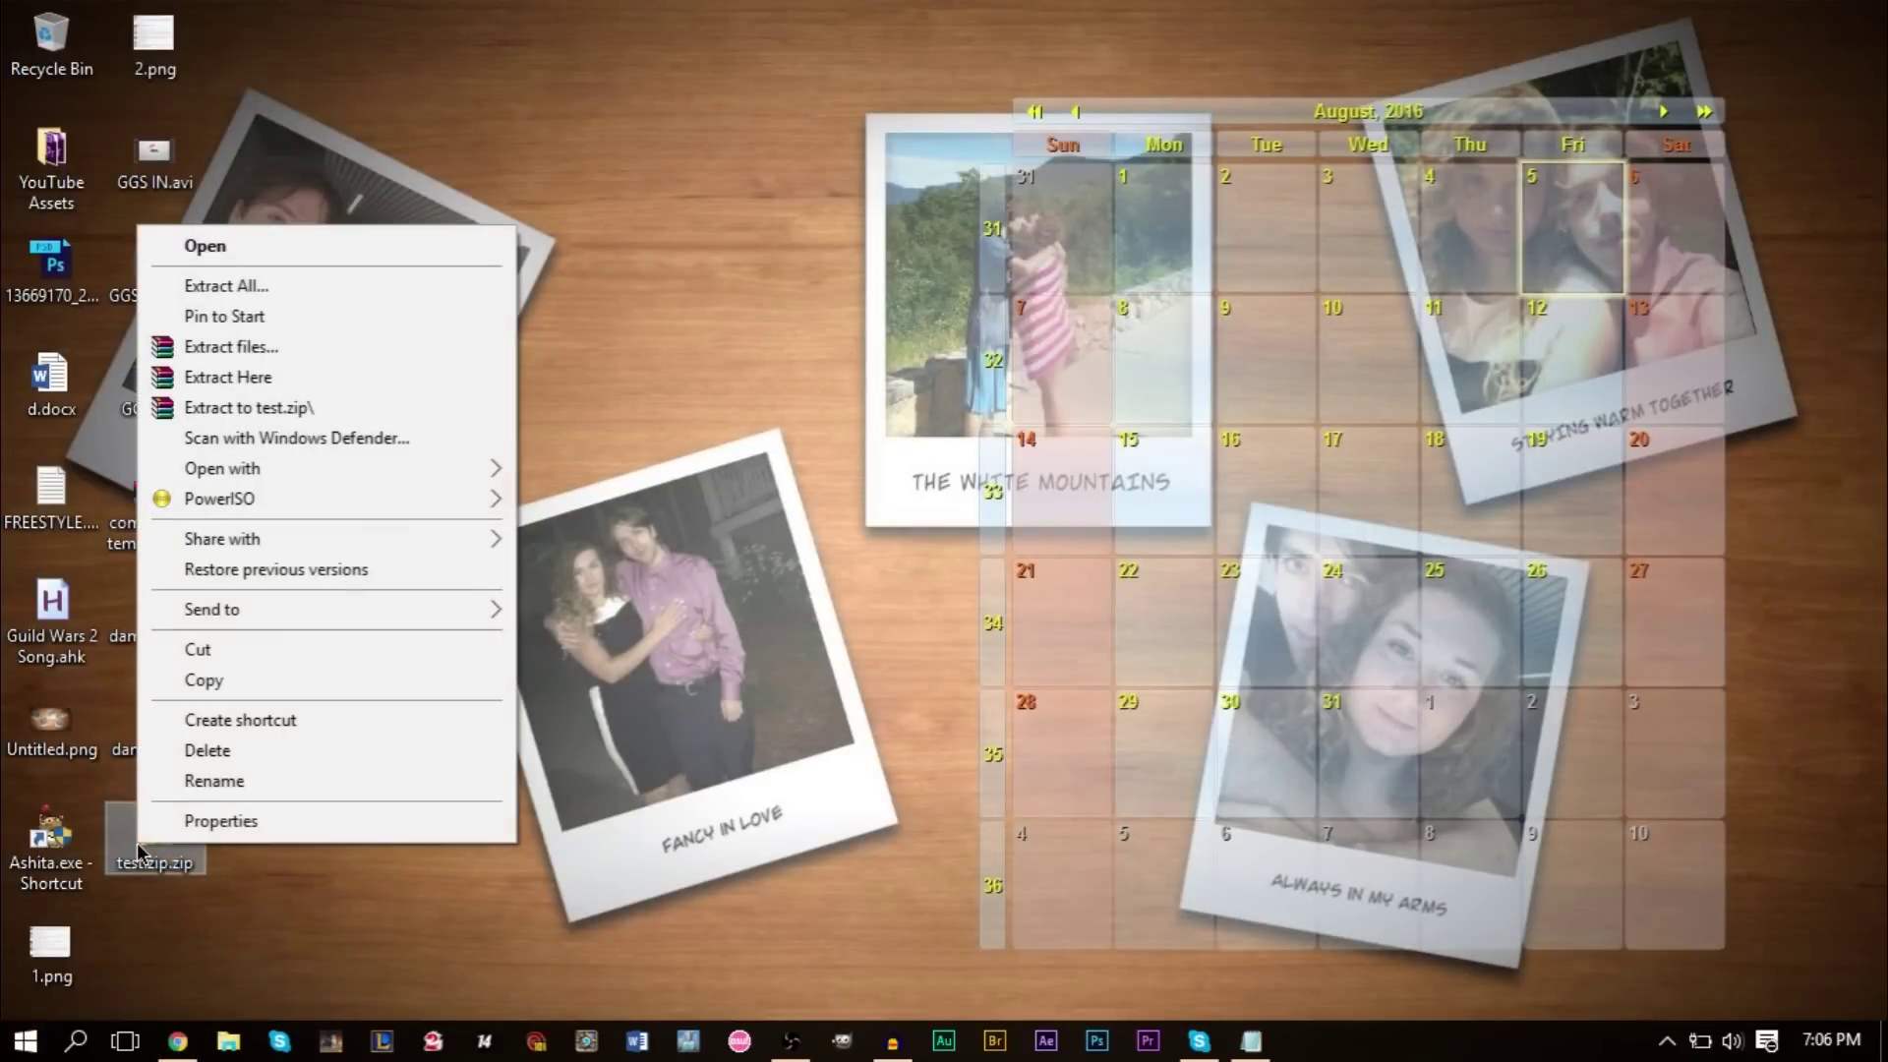
{"action": "left_click", "coordinate": [300, 373]}
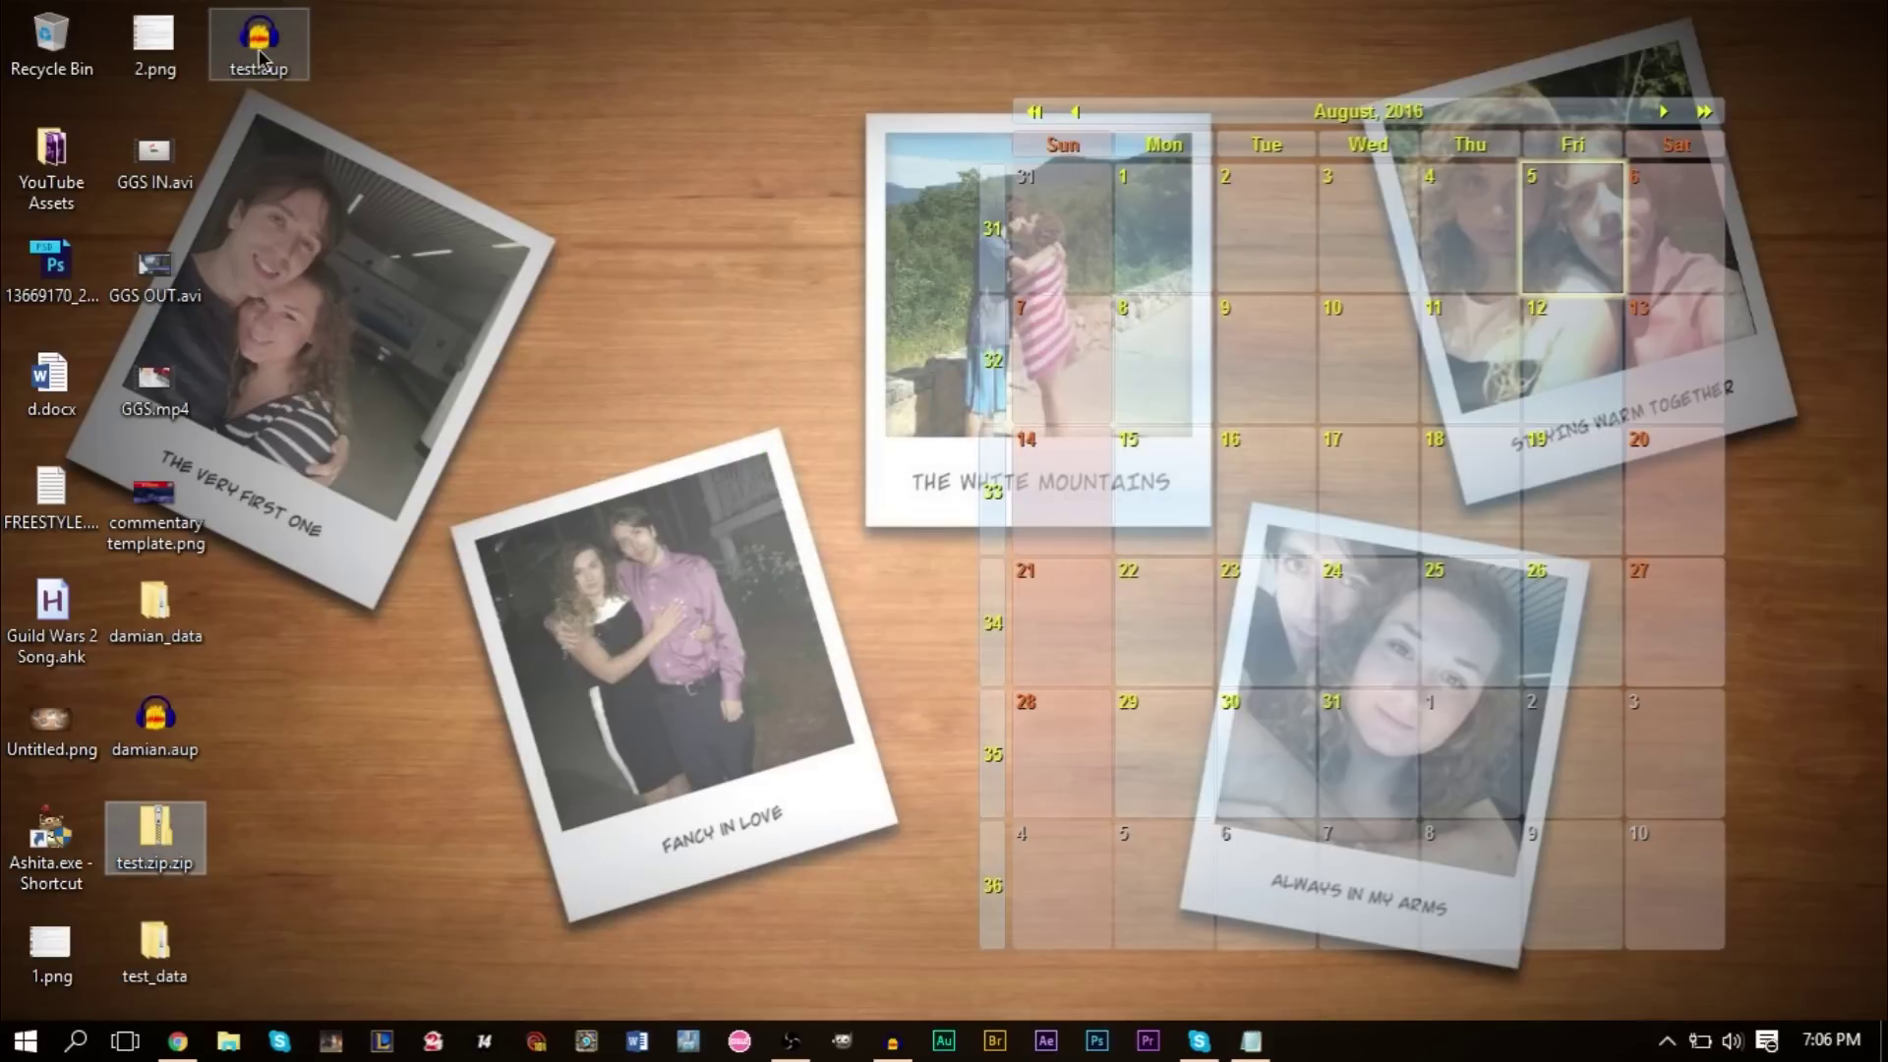
{"action": "left_click", "coordinate": [280, 54]}
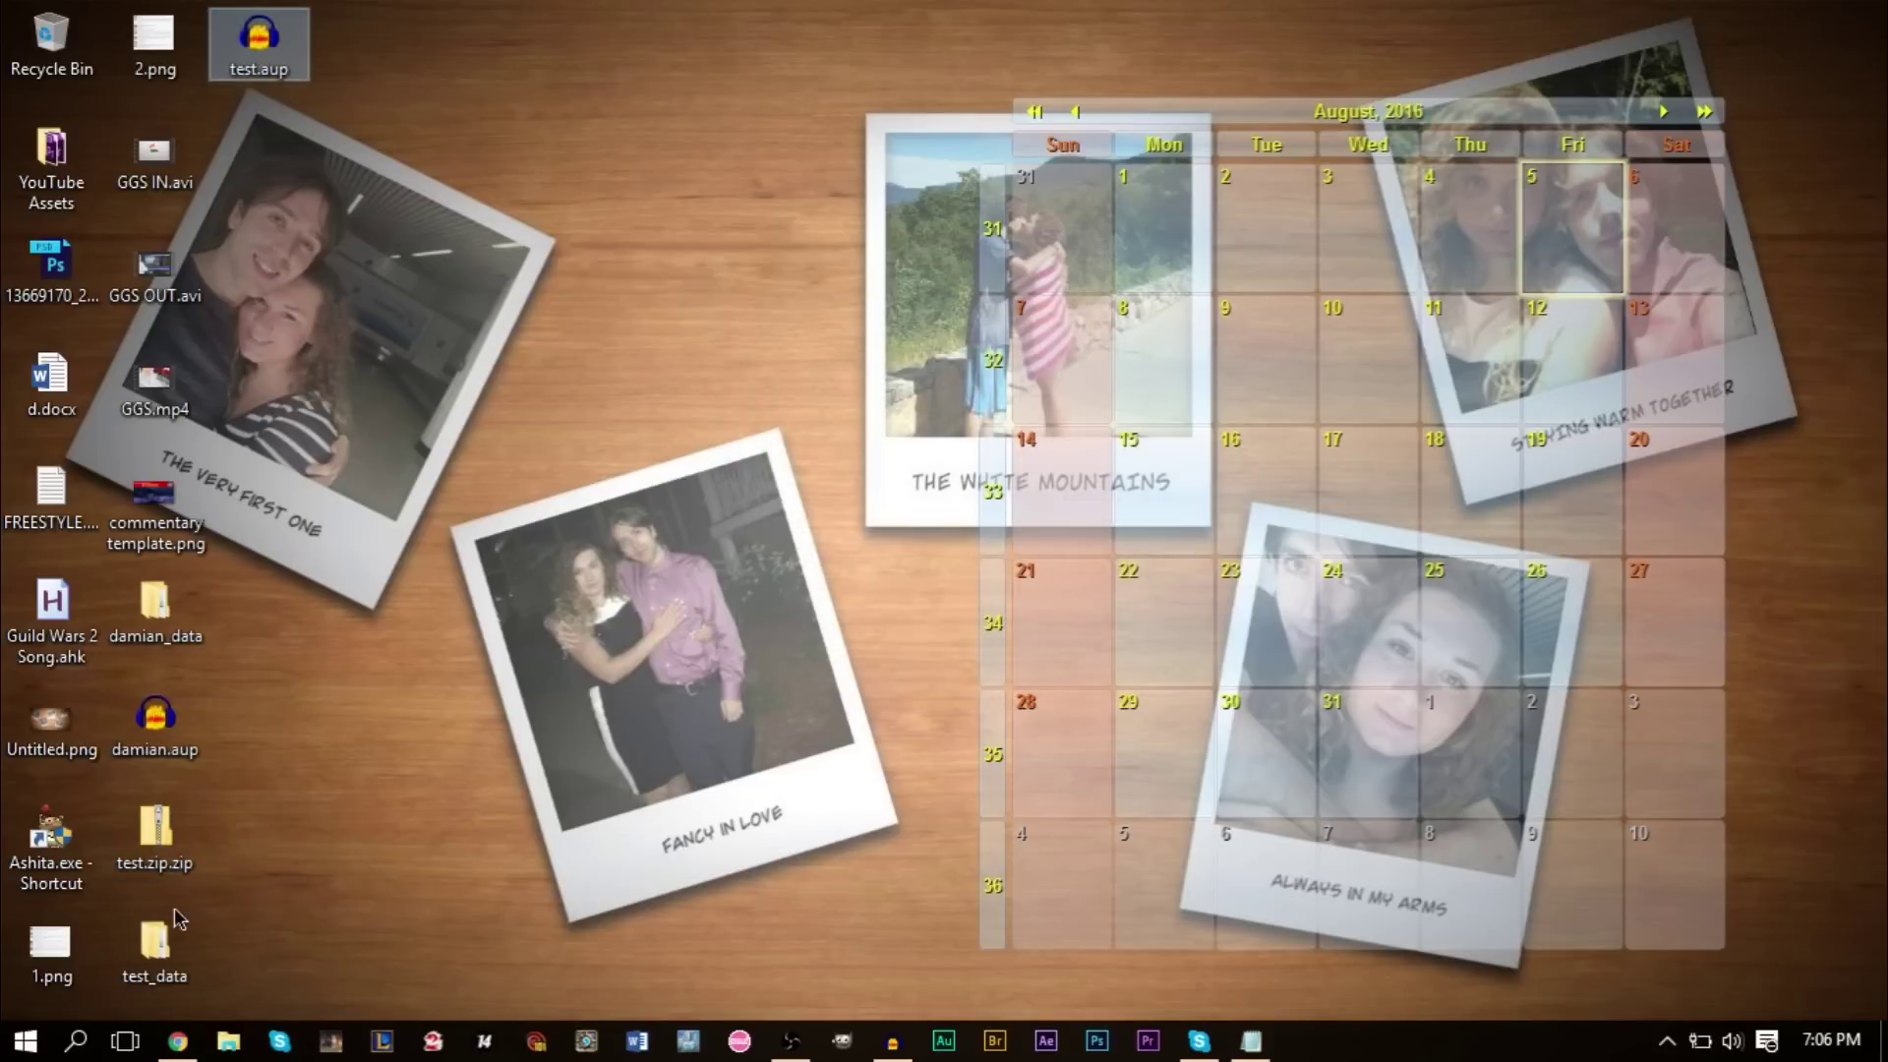
Open test.aup in Audacity and compare it with the damian project.
{"action": "double_click", "coordinate": [260, 54]}
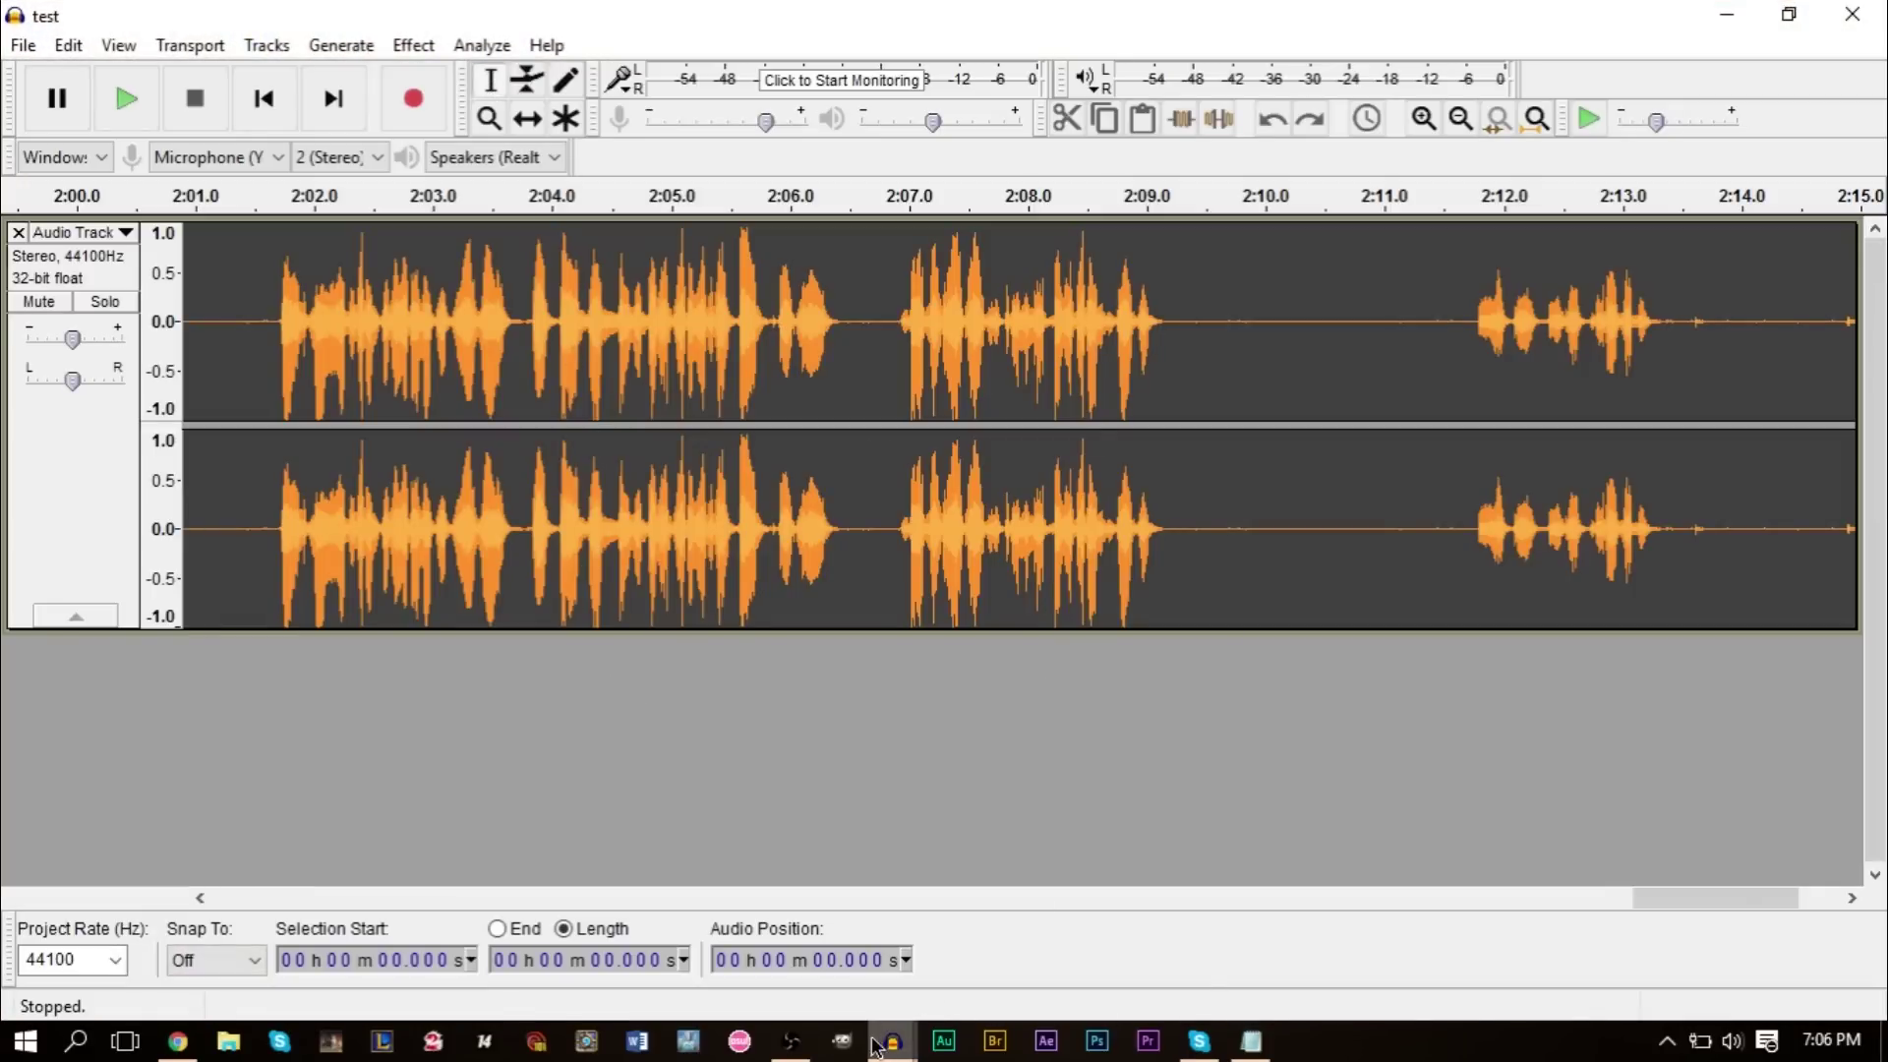
{"action": "mouse_move", "coordinate": [893, 1040]}
{"action": "left_click", "coordinate": [841, 991]}
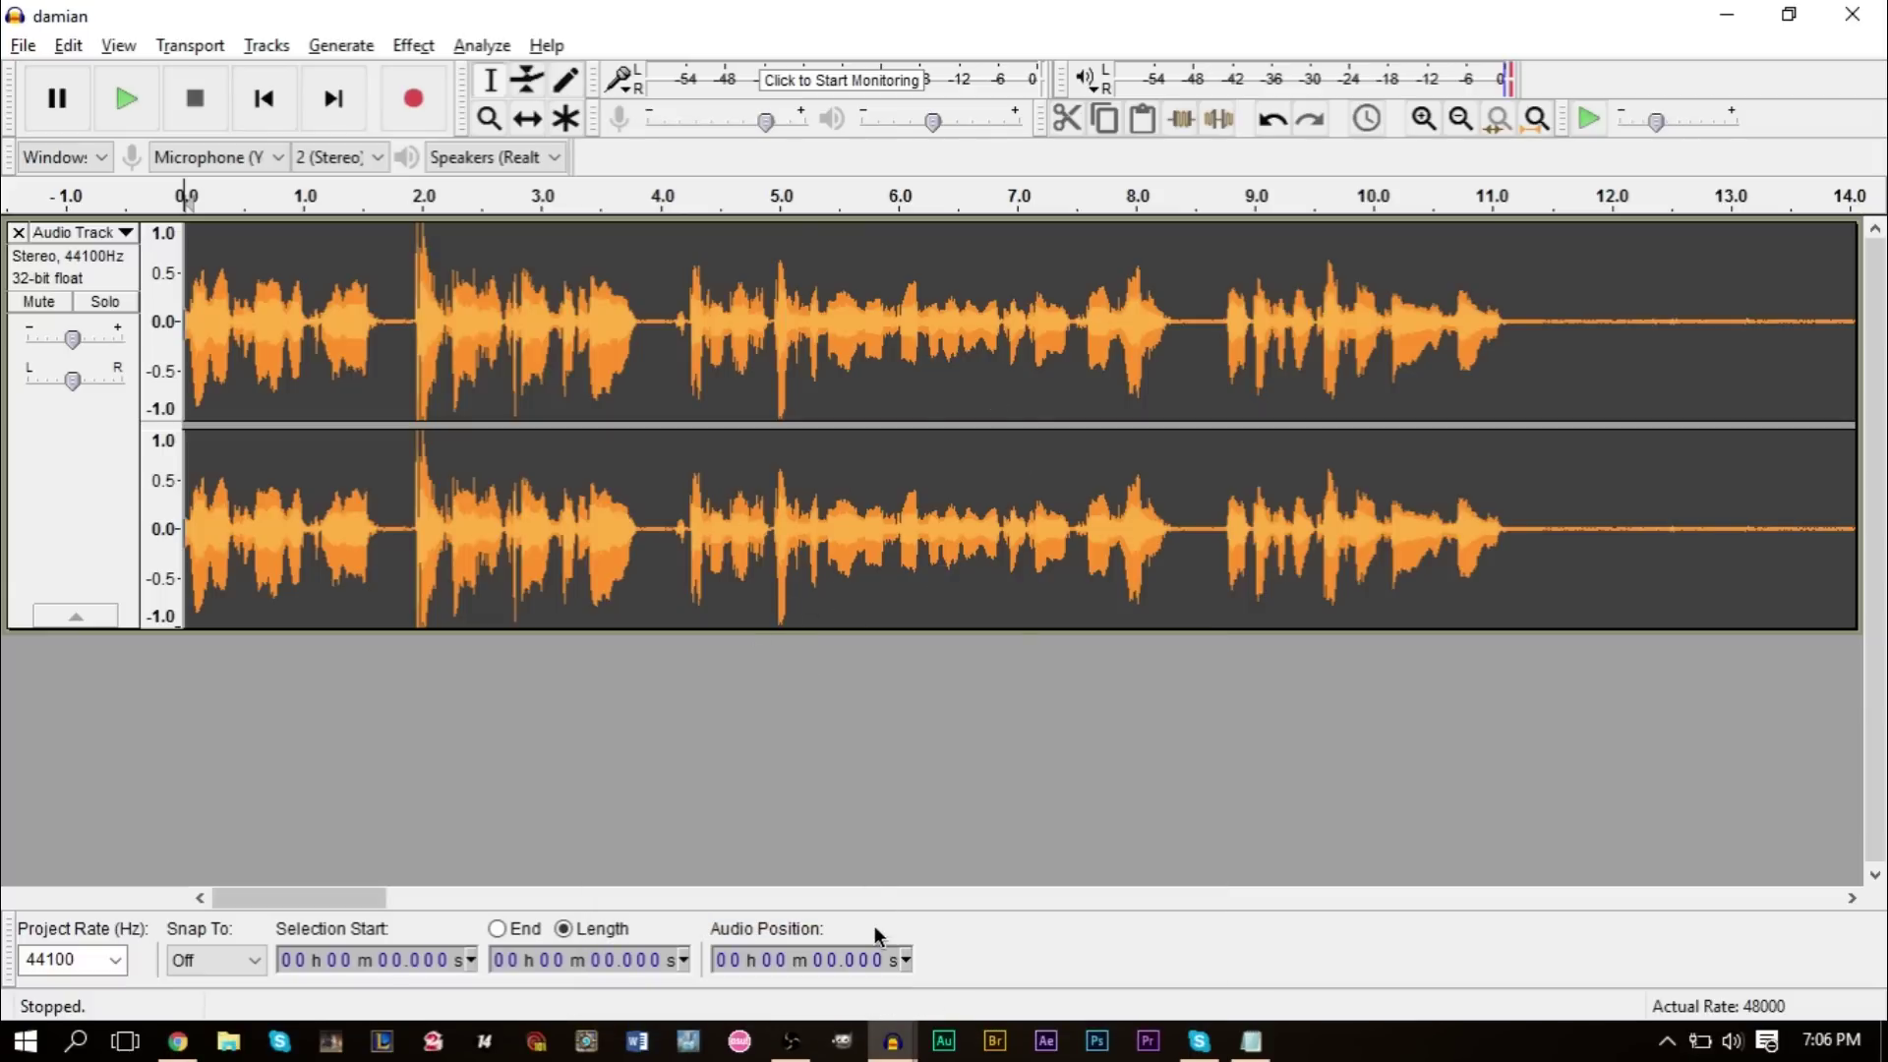
Bring the test project back and close it, leaving an empty project window.
{"action": "left_click", "coordinate": [893, 1041]}
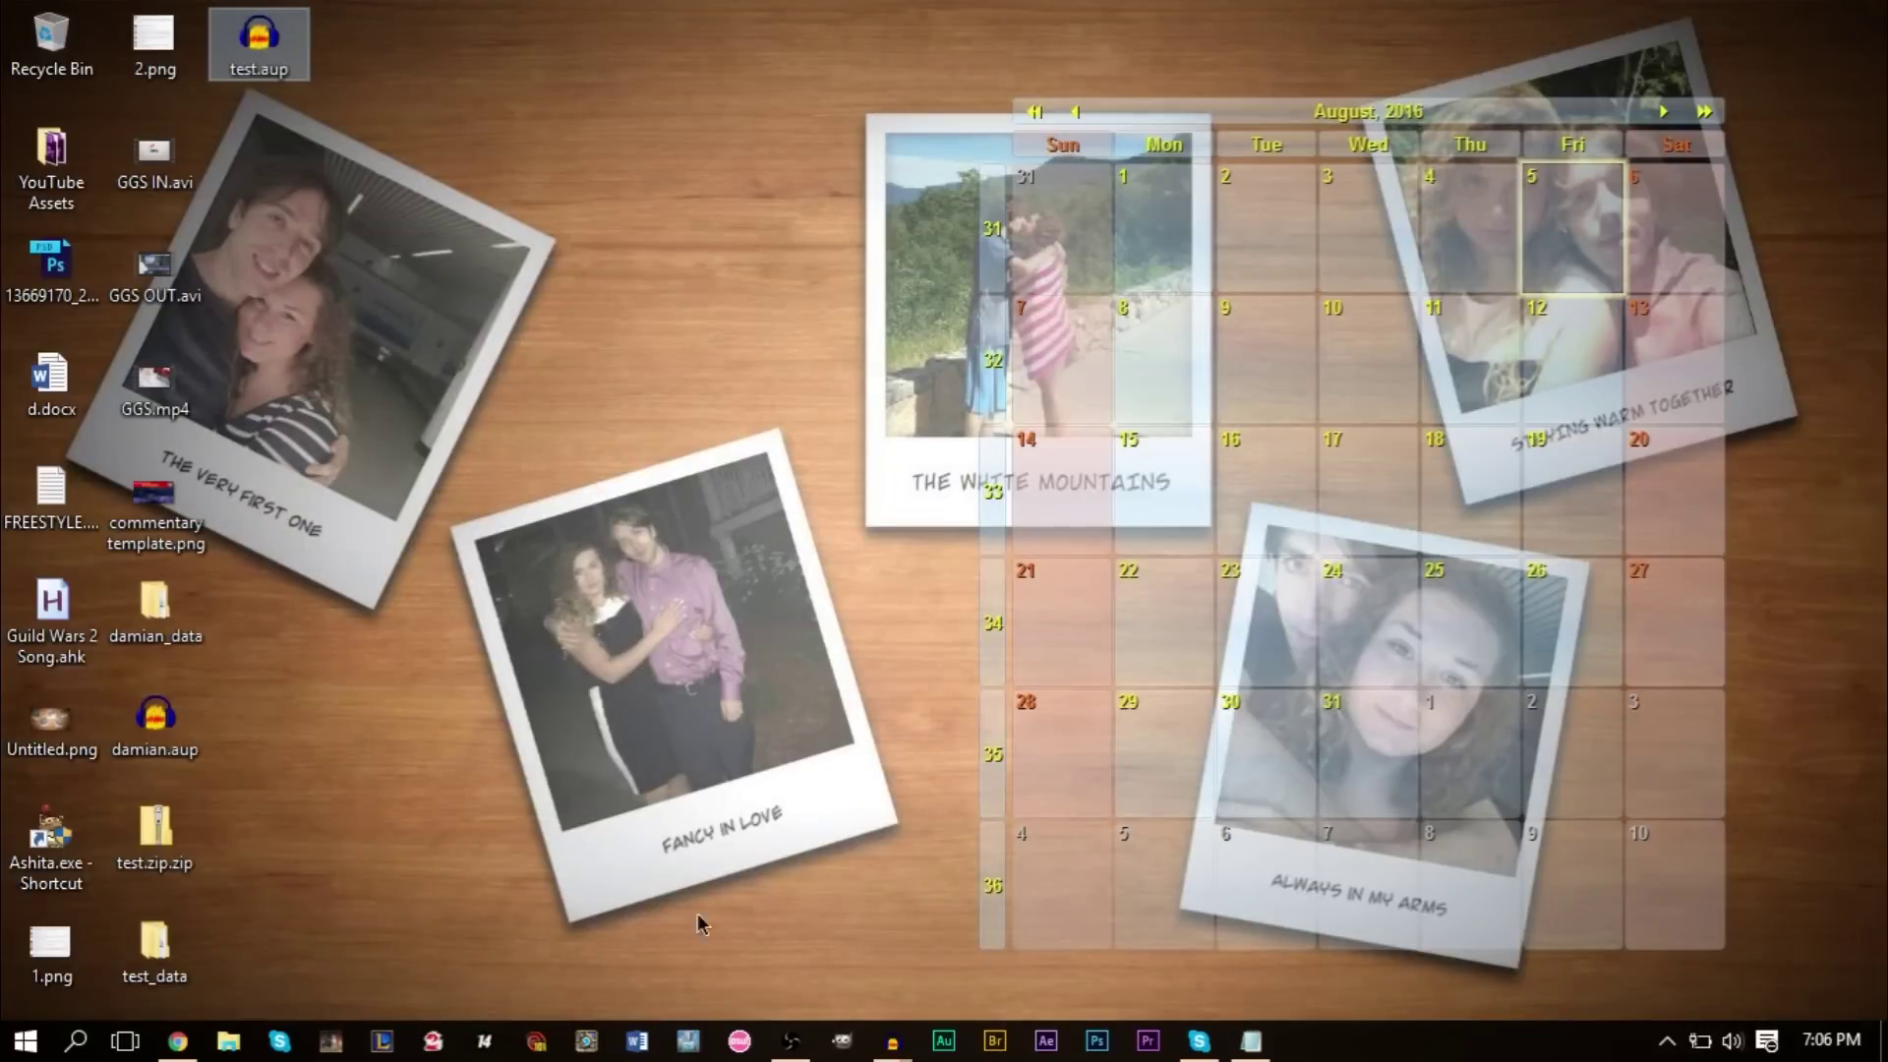
{"action": "mouse_move", "coordinate": [893, 1038]}
{"action": "left_click", "coordinate": [1031, 876]}
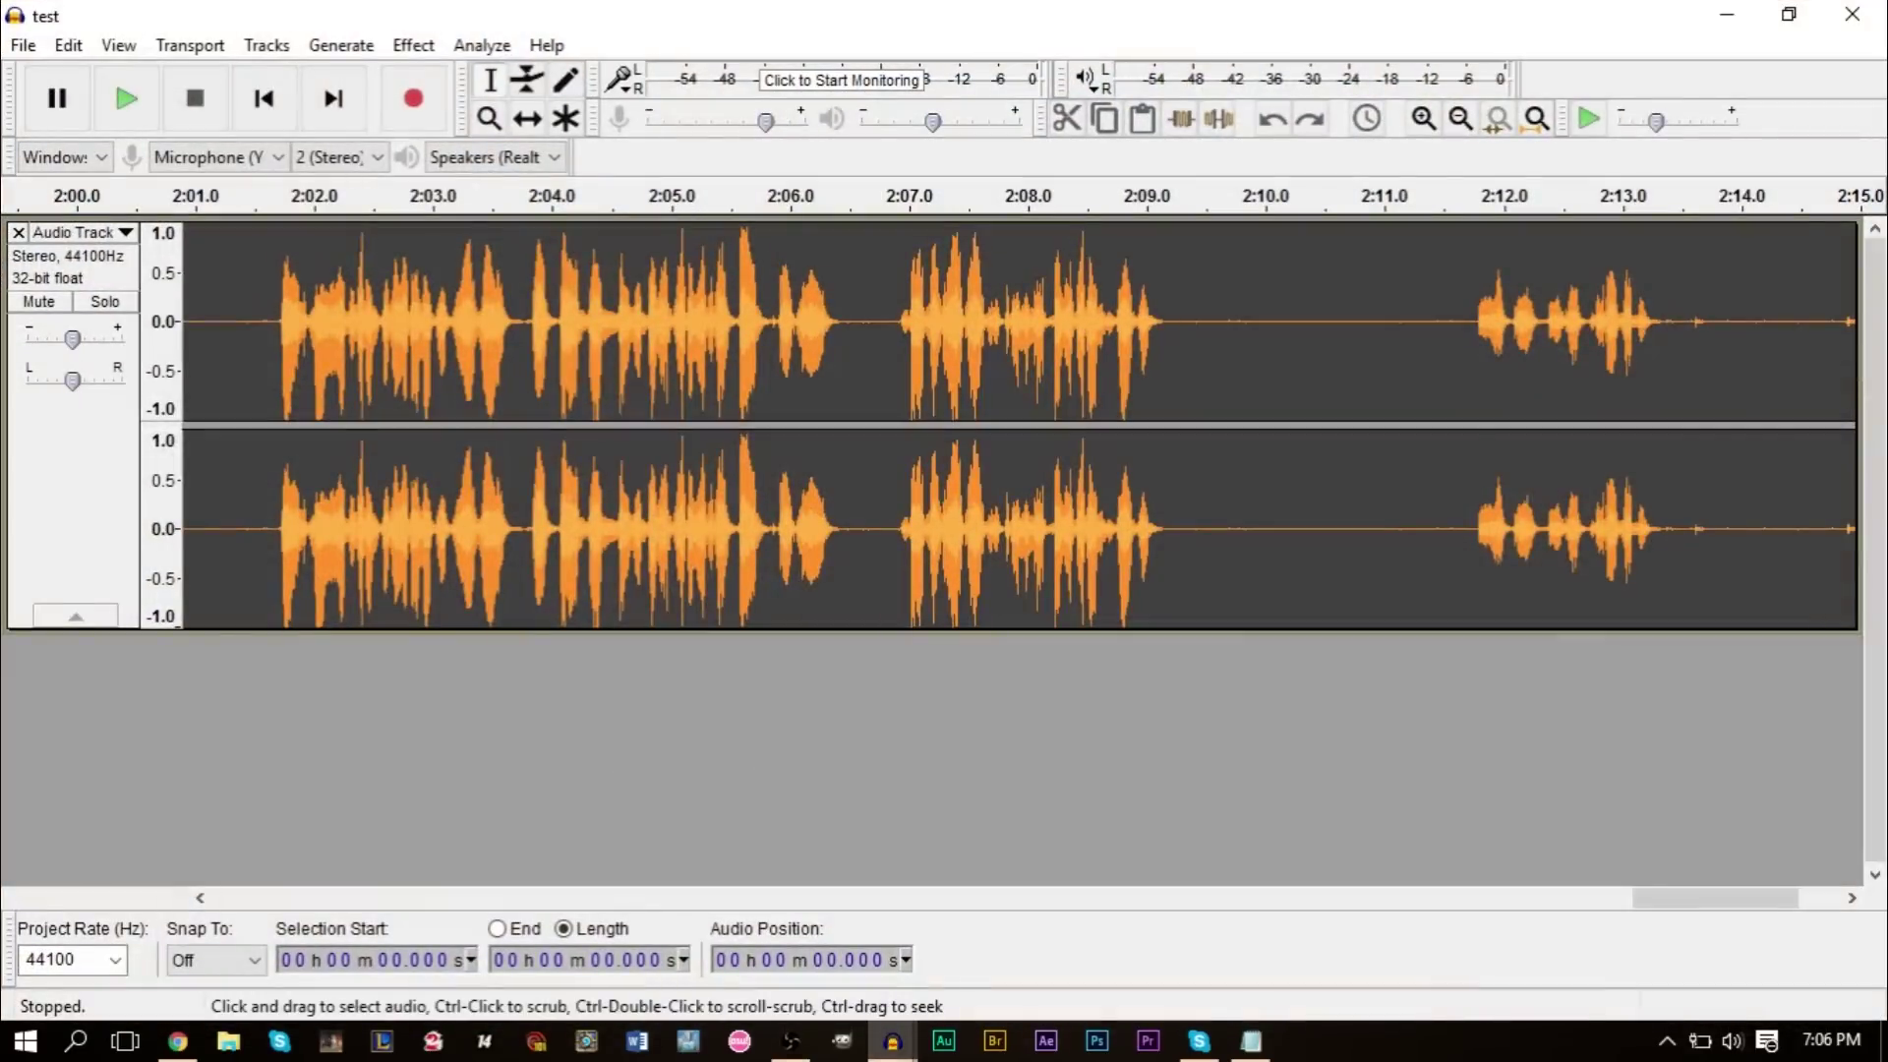
{"action": "left_click", "coordinate": [22, 49]}
{"action": "left_click", "coordinate": [50, 177]}
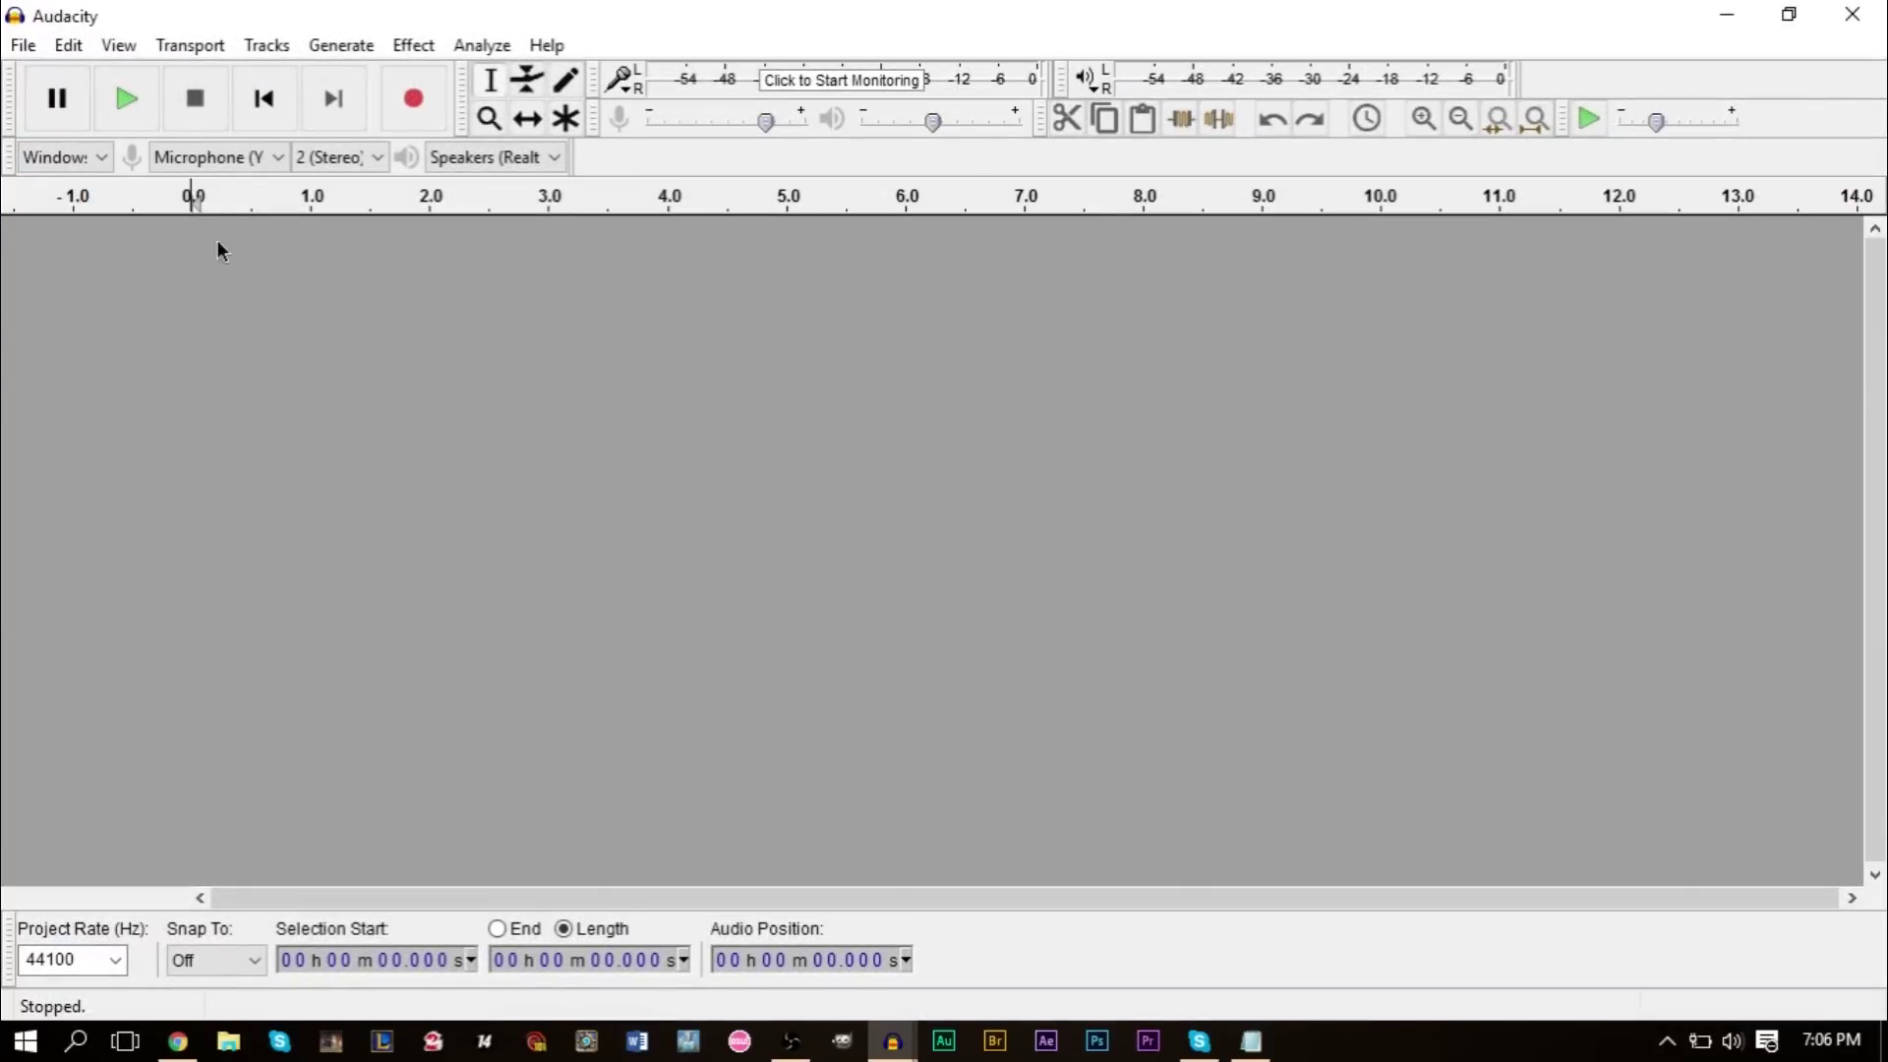
Record a roughly 4.6-second stereo take and play it back from 1.045 s.
{"action": "left_click", "coordinate": [414, 116]}
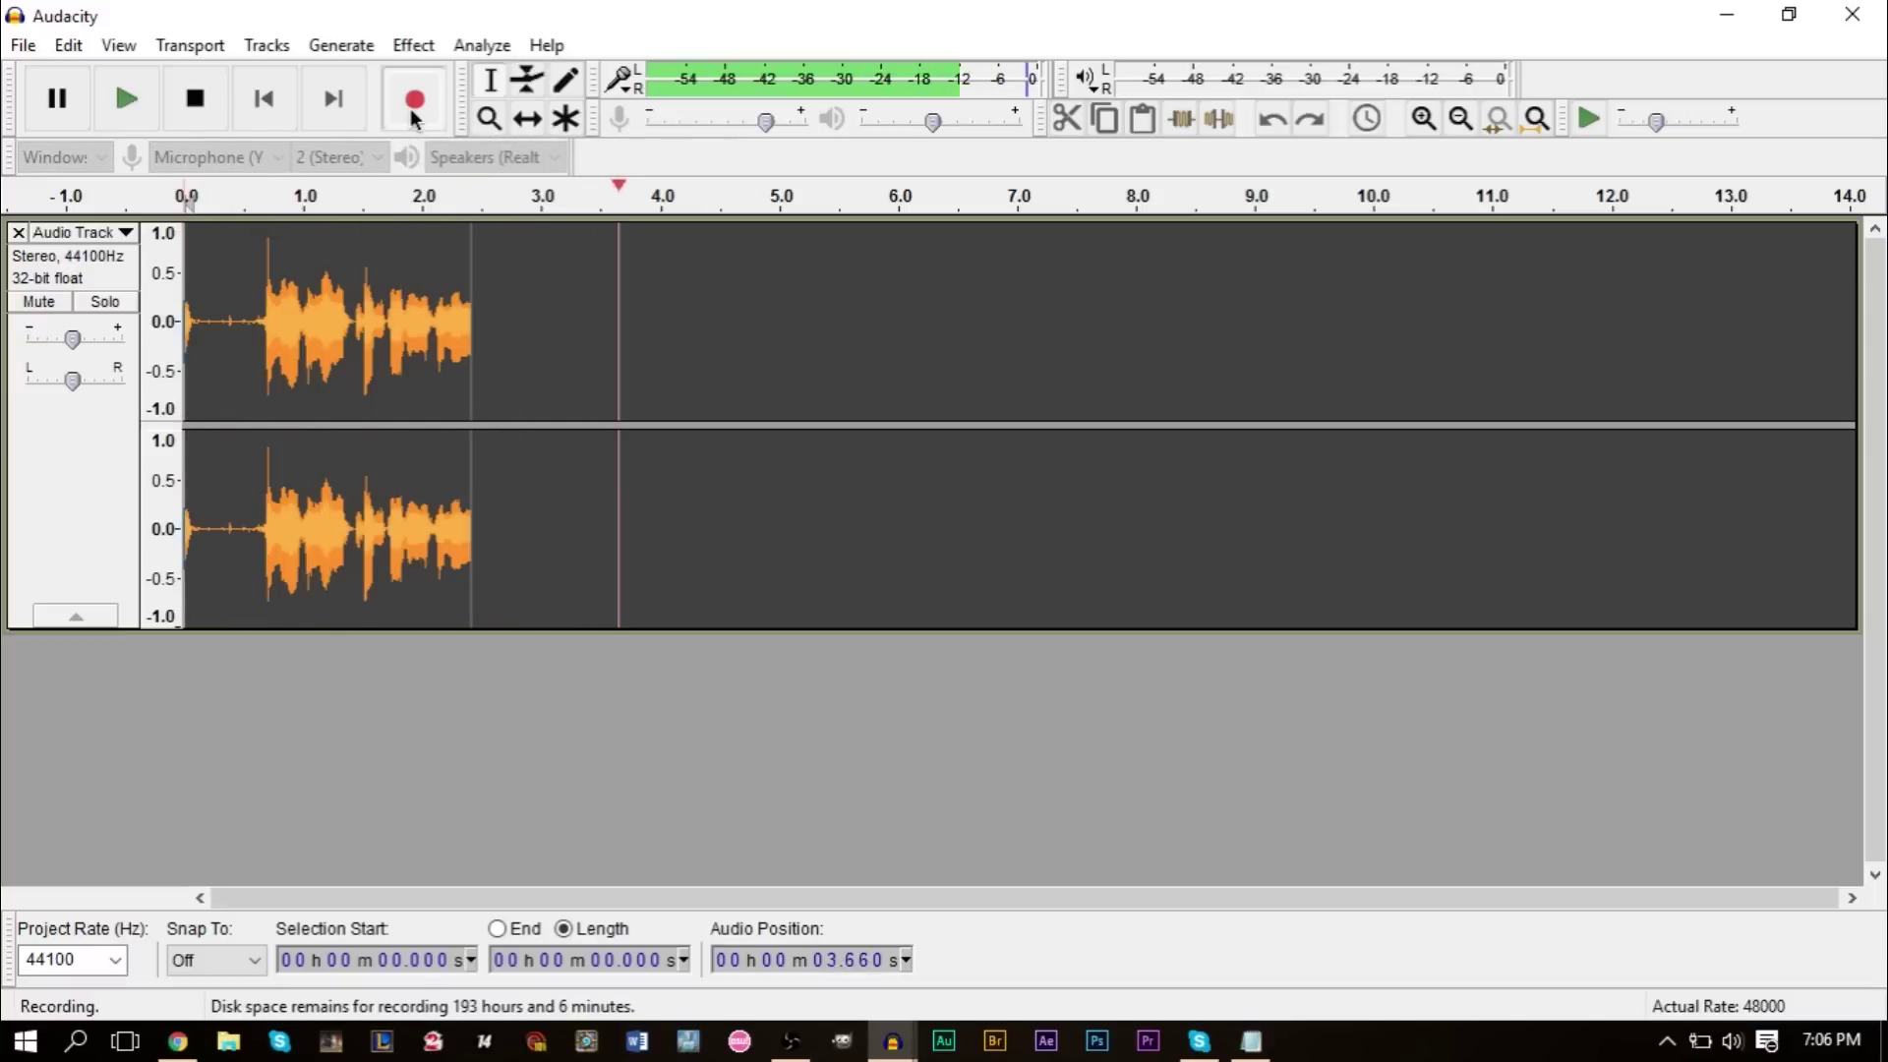
{"action": "left_click", "coordinate": [195, 98]}
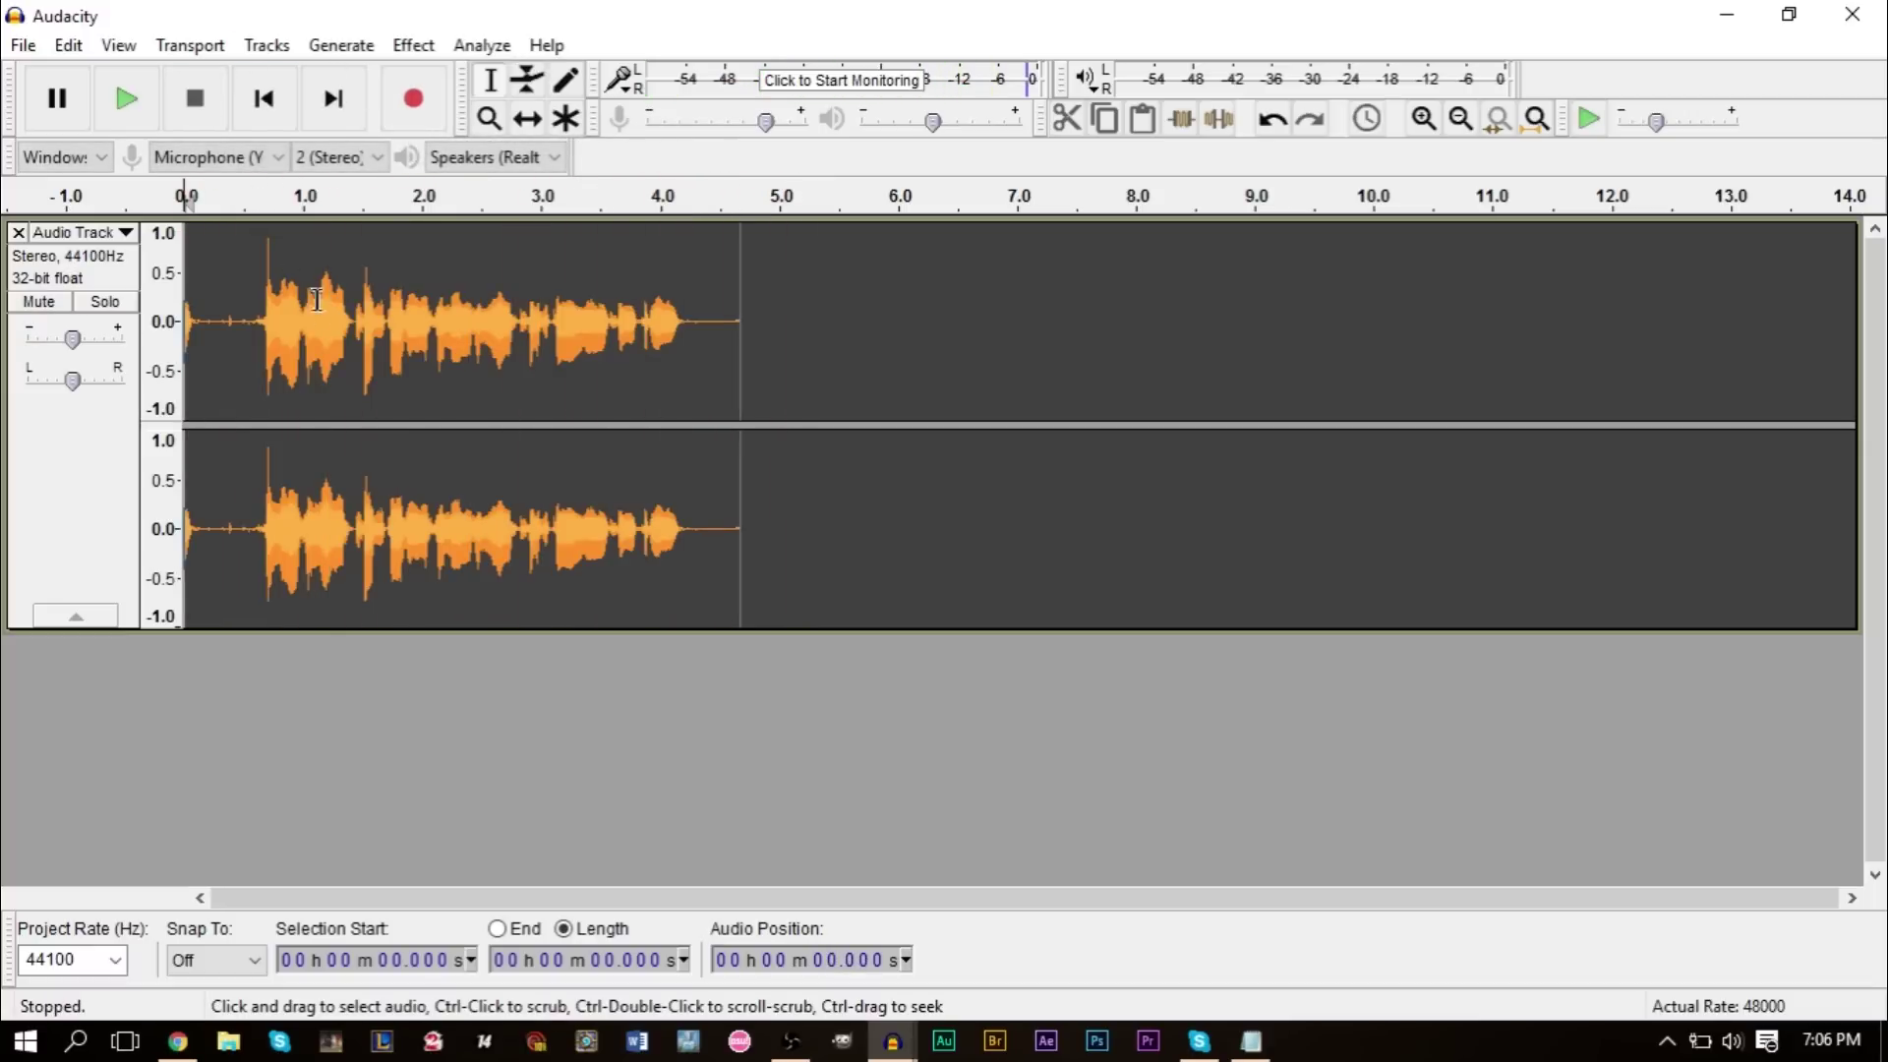
{"action": "left_click", "coordinate": [307, 336]}
{"action": "key", "text": "space"}
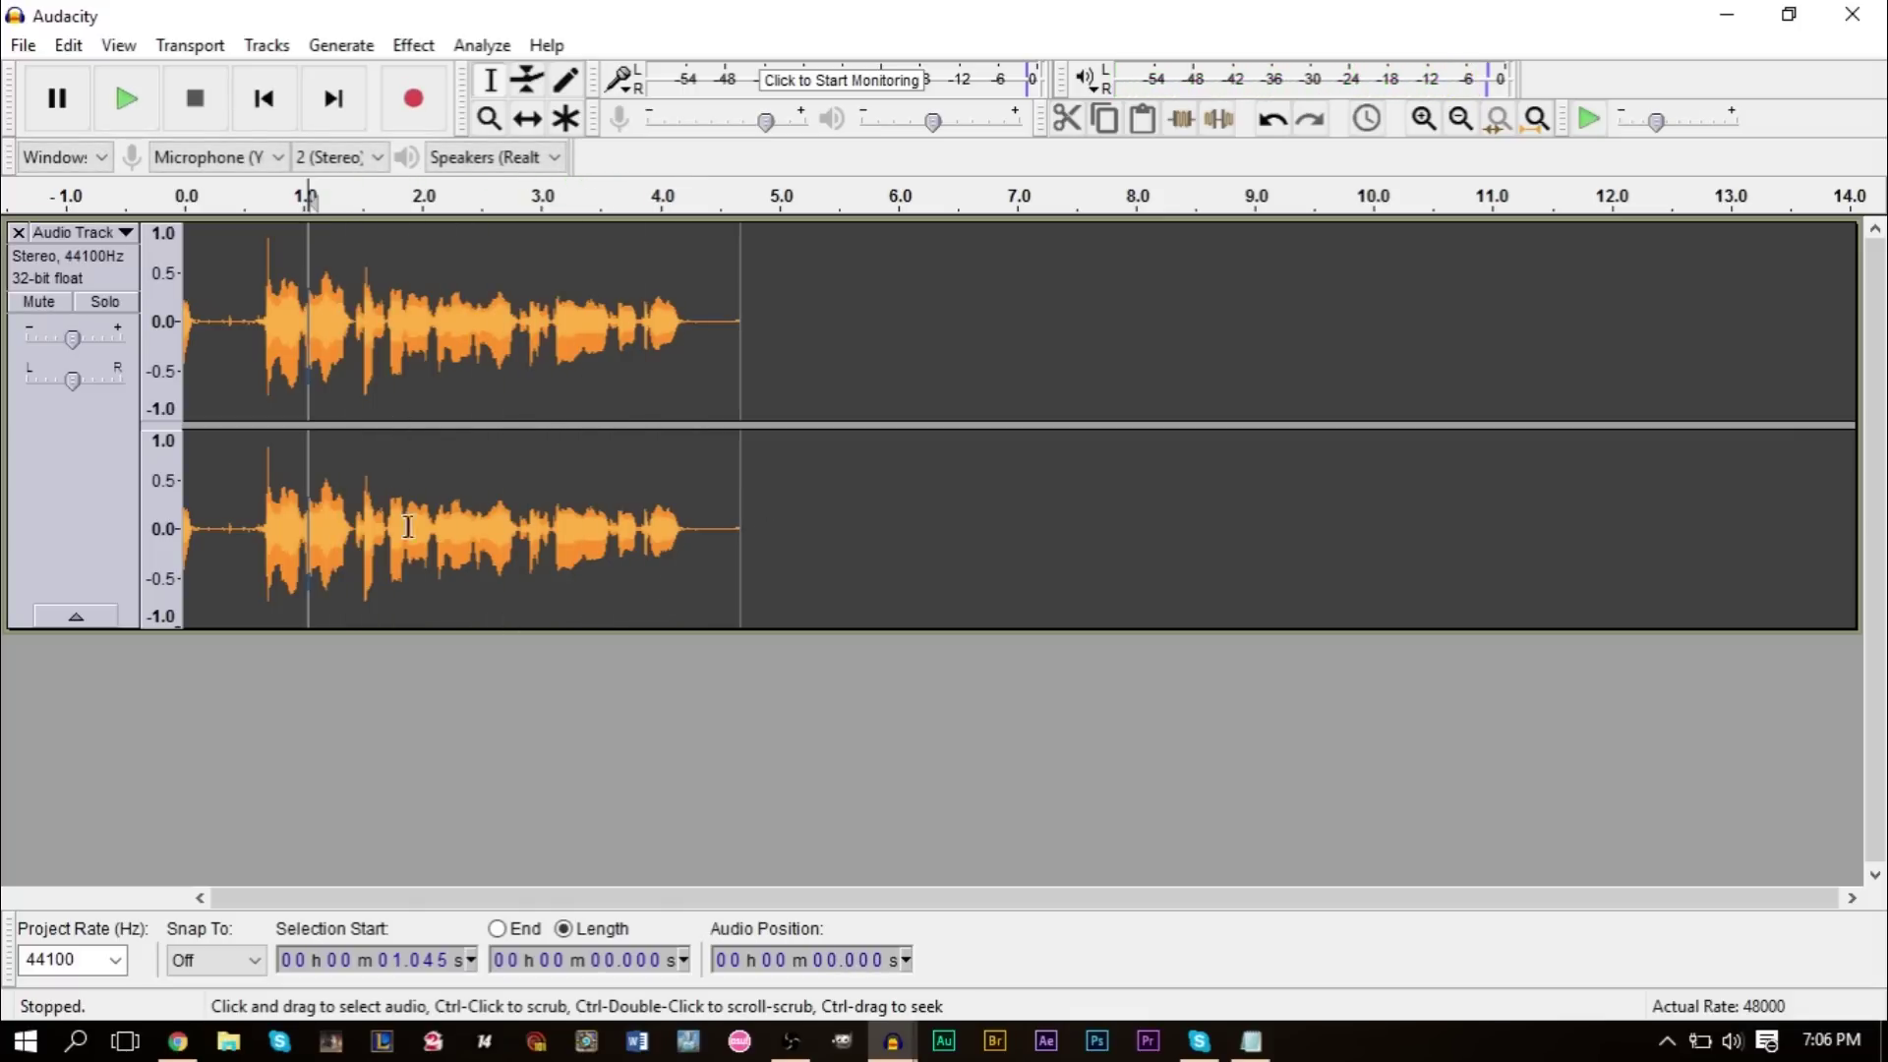
Save the new recording as project 'Y' on the desktop, creating Y.aup and Y_data.
{"action": "left_click", "coordinate": [29, 46]}
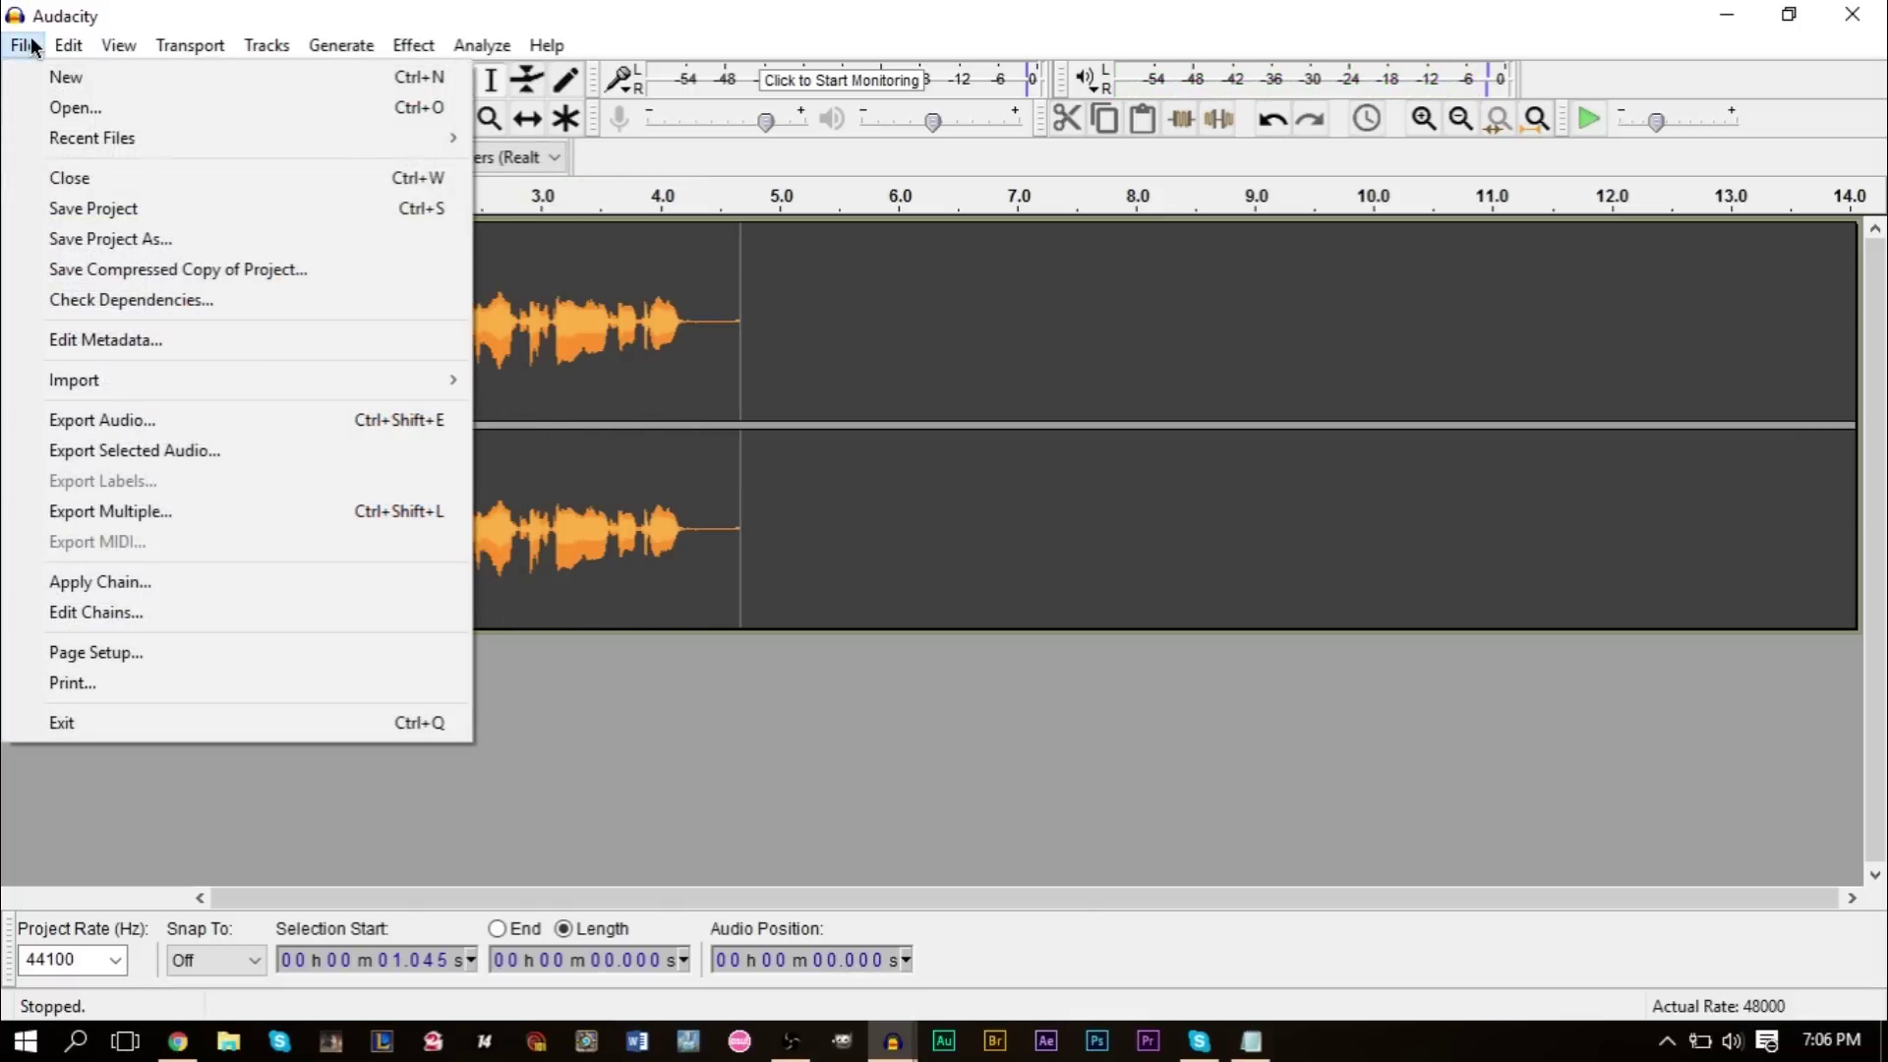
{"action": "left_click", "coordinate": [145, 239]}
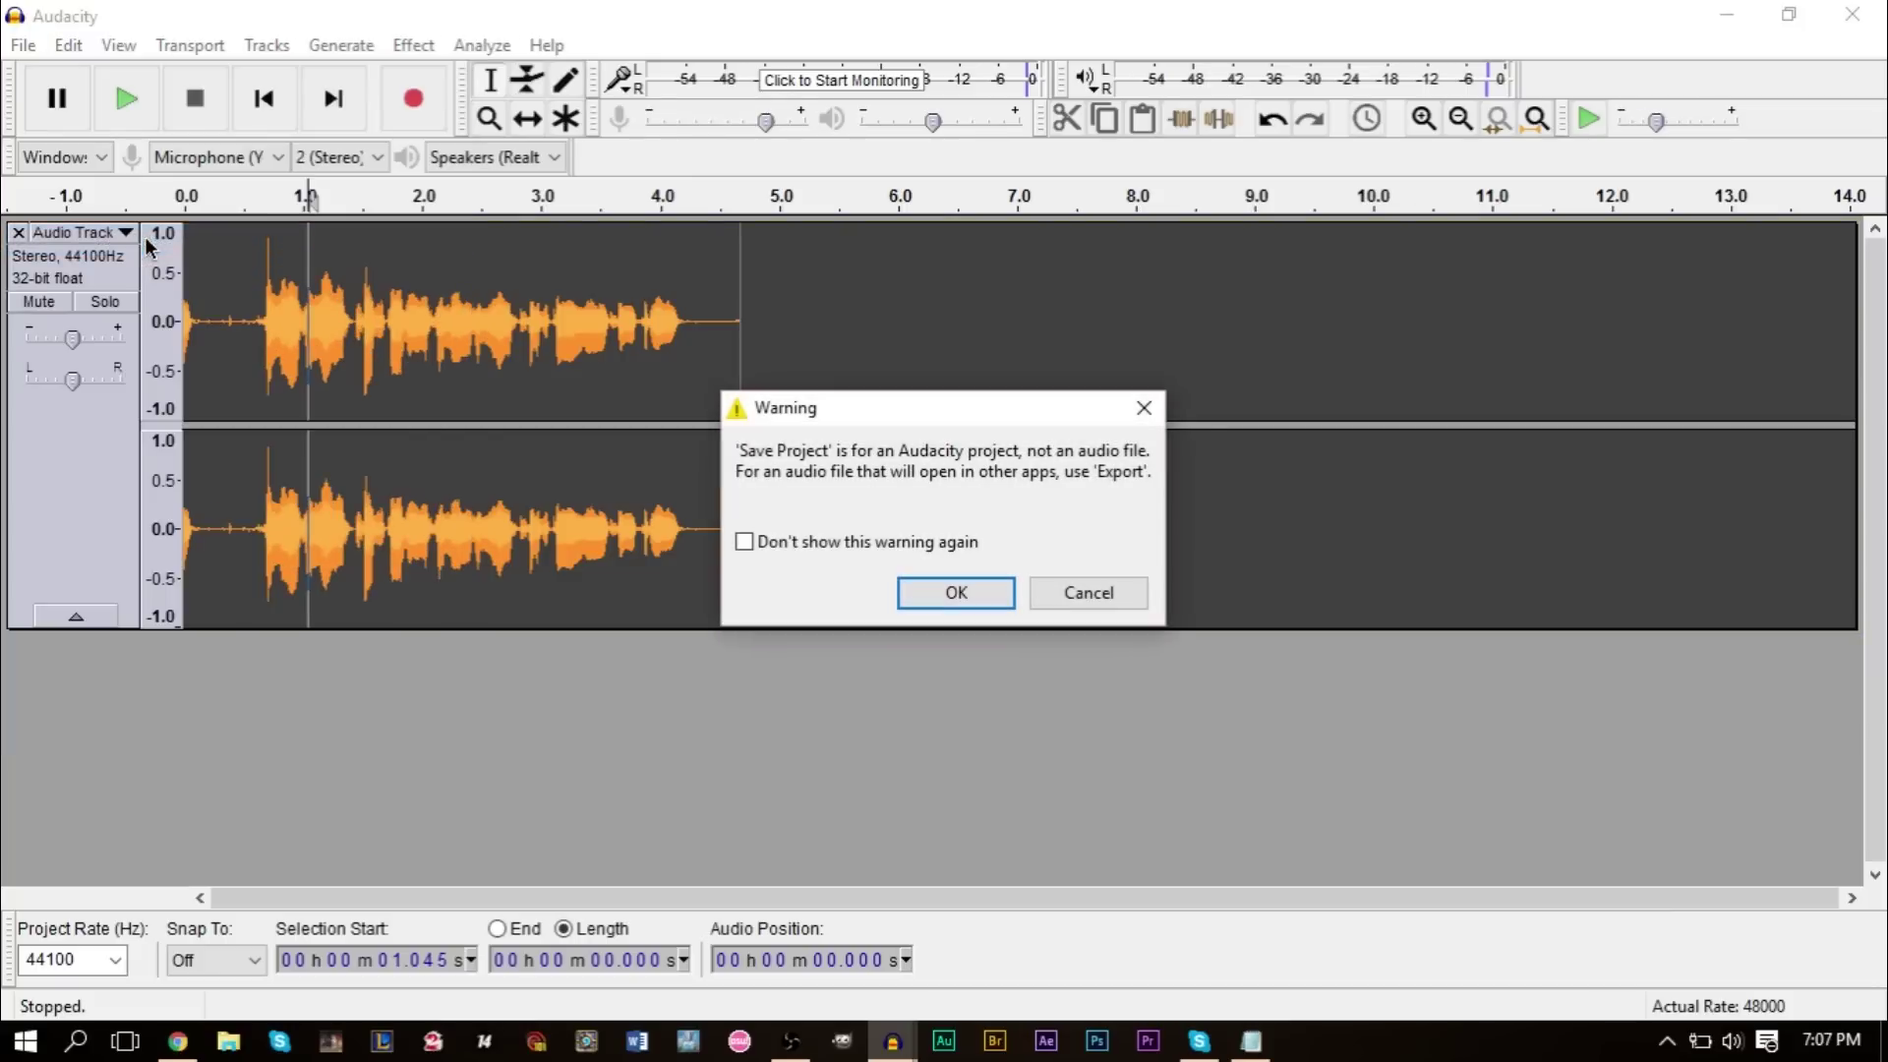
{"action": "left_click", "coordinate": [956, 594]}
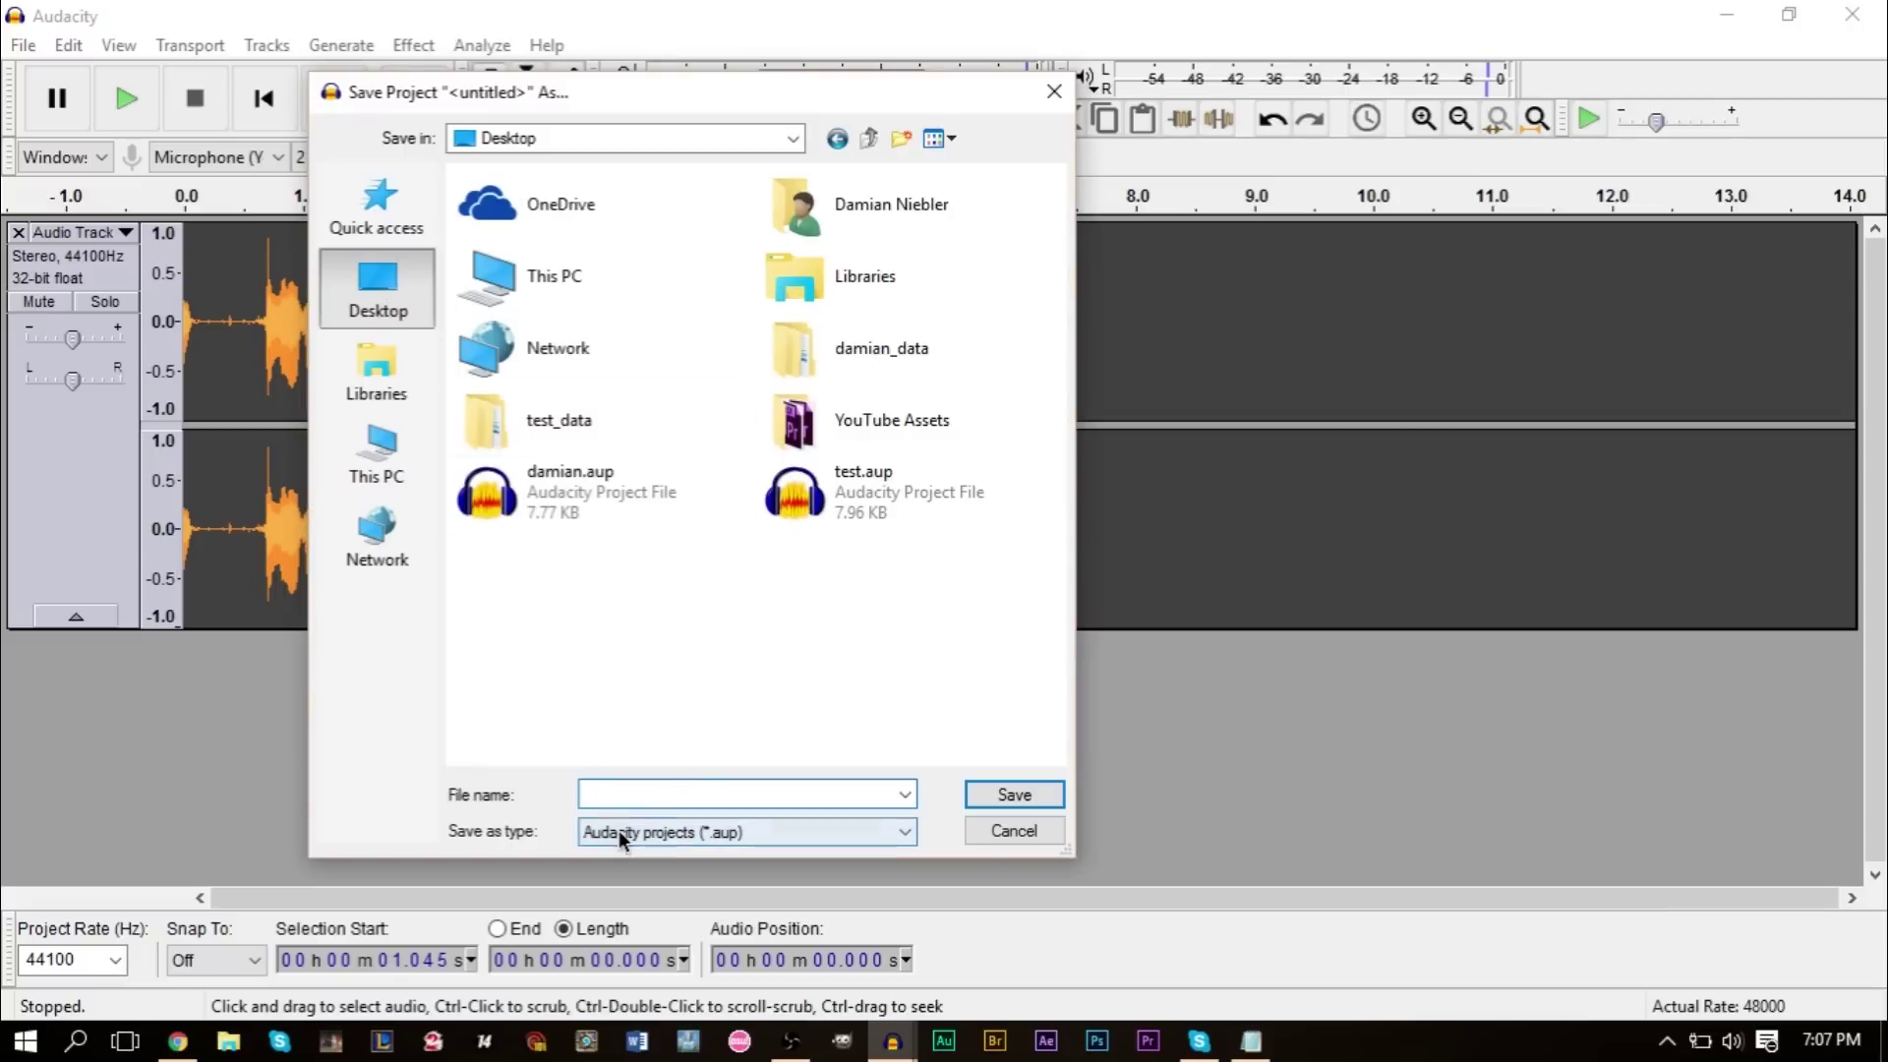
{"action": "left_click", "coordinate": [729, 788]}
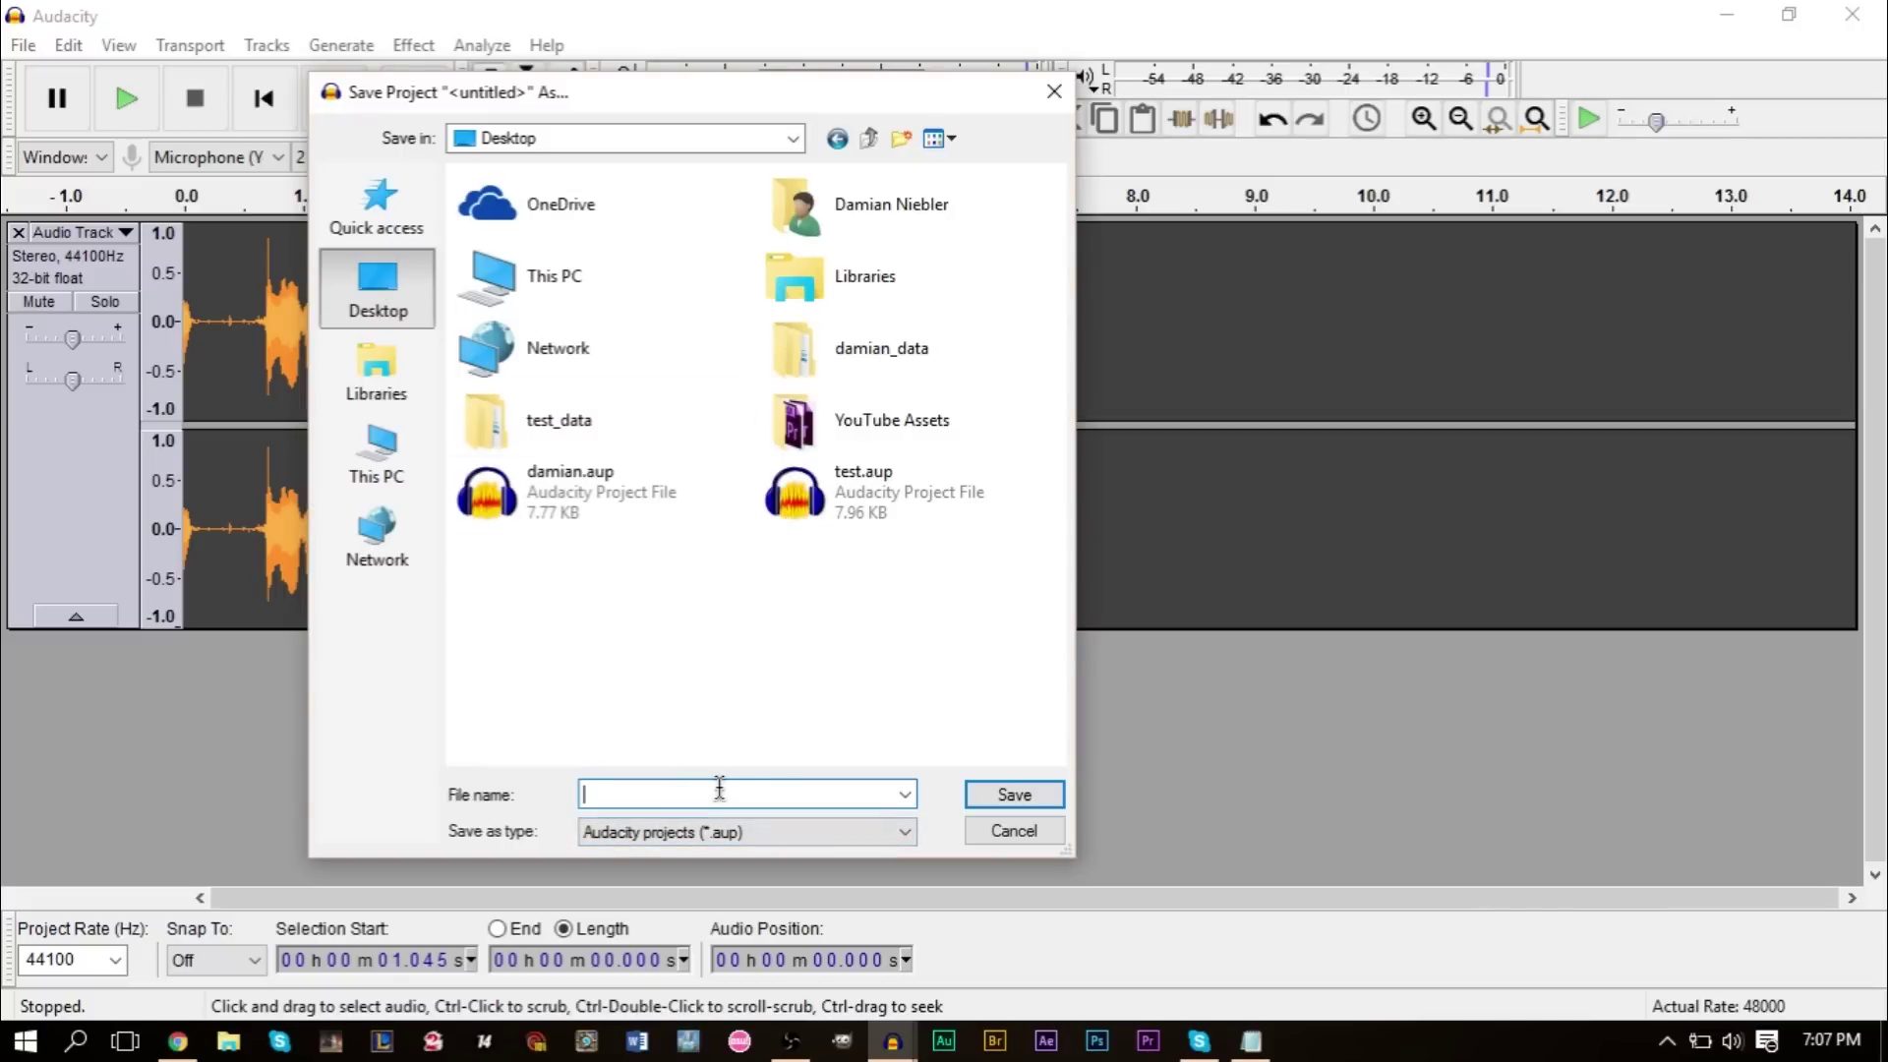
{"action": "type", "text": "Y"}
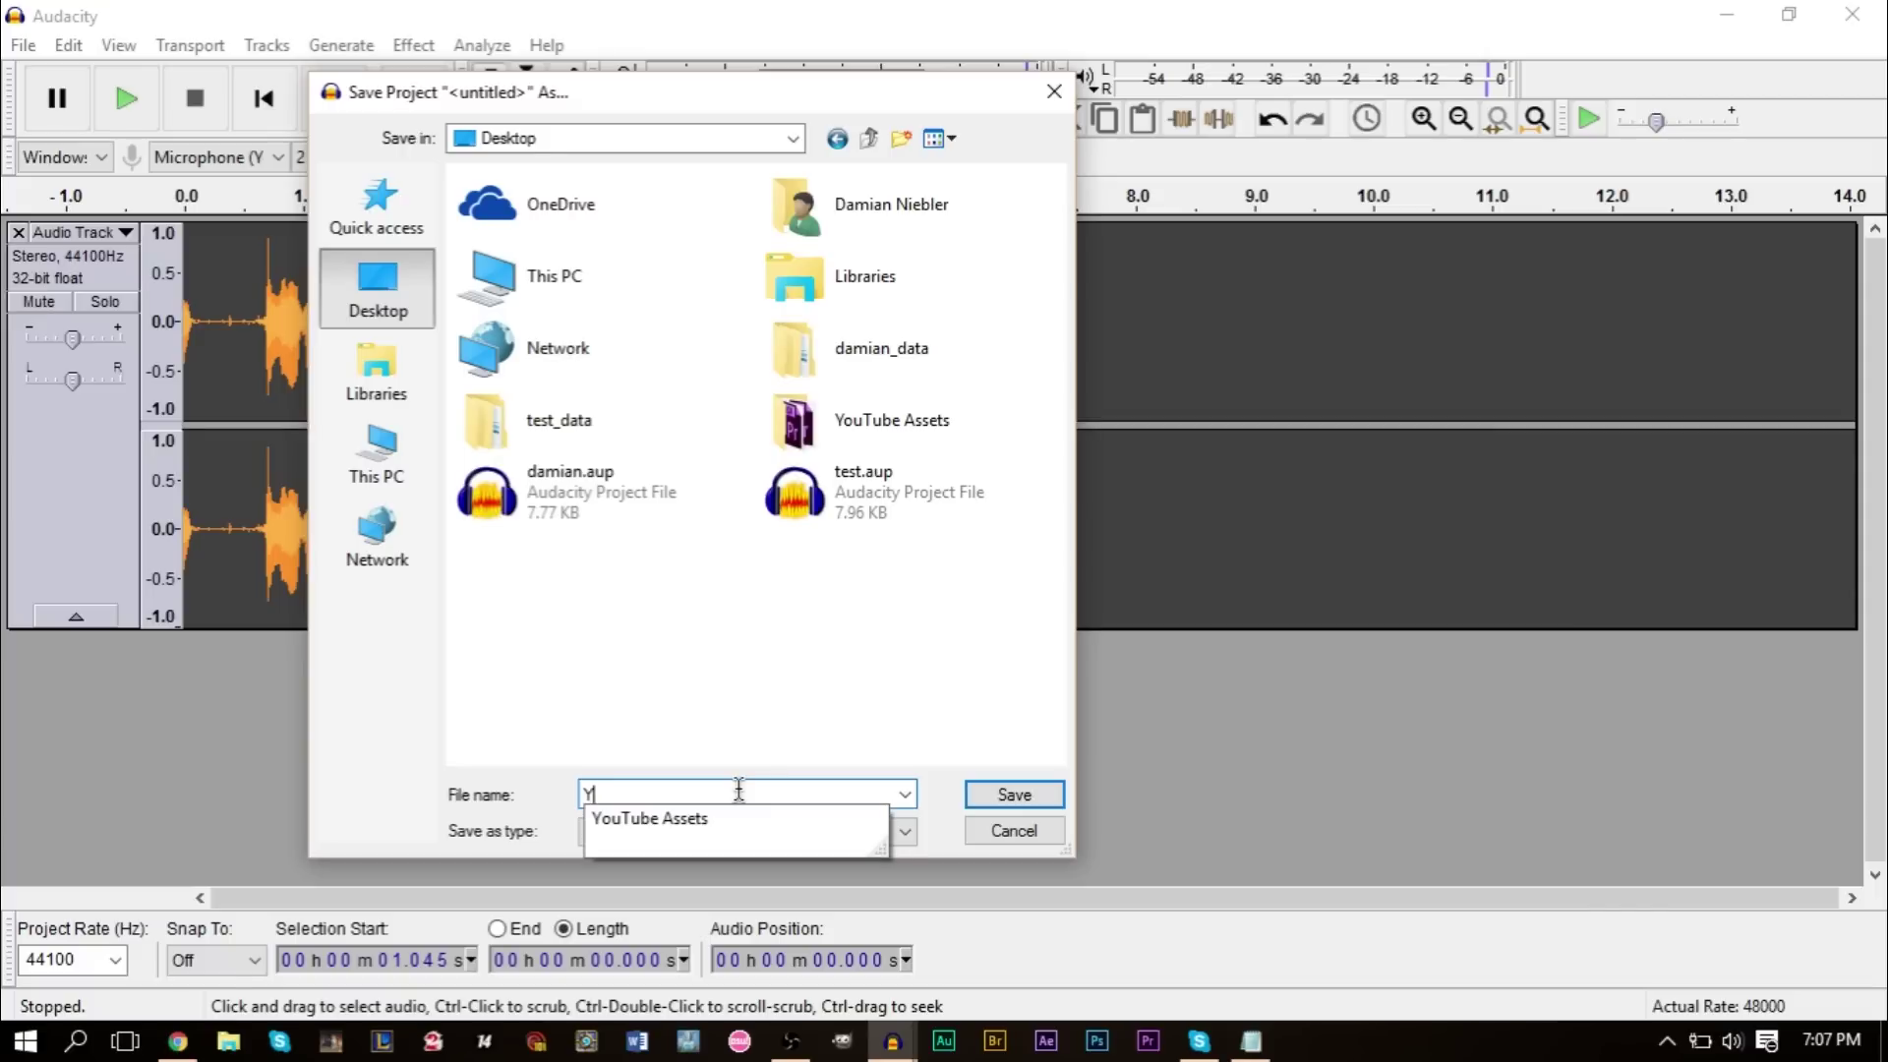
{"action": "key", "text": "Return"}
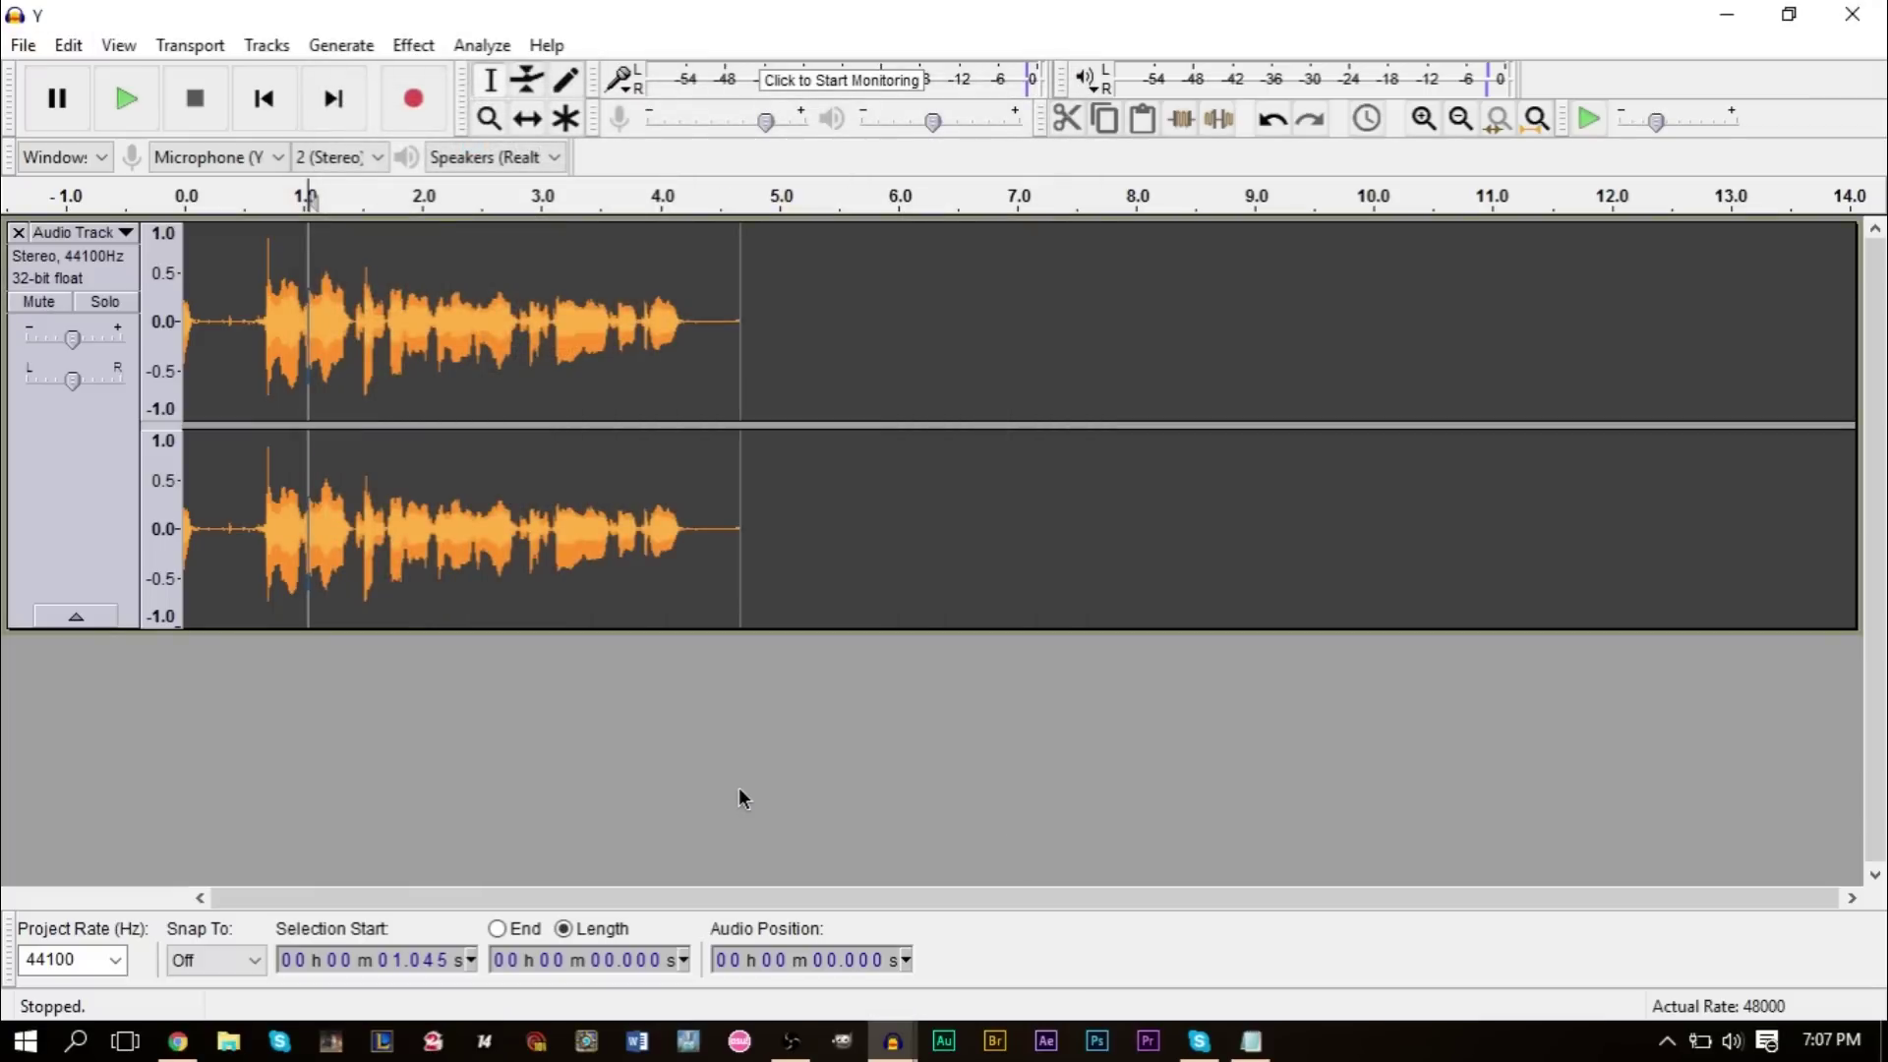
Arrange Y.aup and the Y_data folder beside GGS.mp4 on the desktop, then return to Audacity.
{"action": "left_click", "coordinate": [1852, 14]}
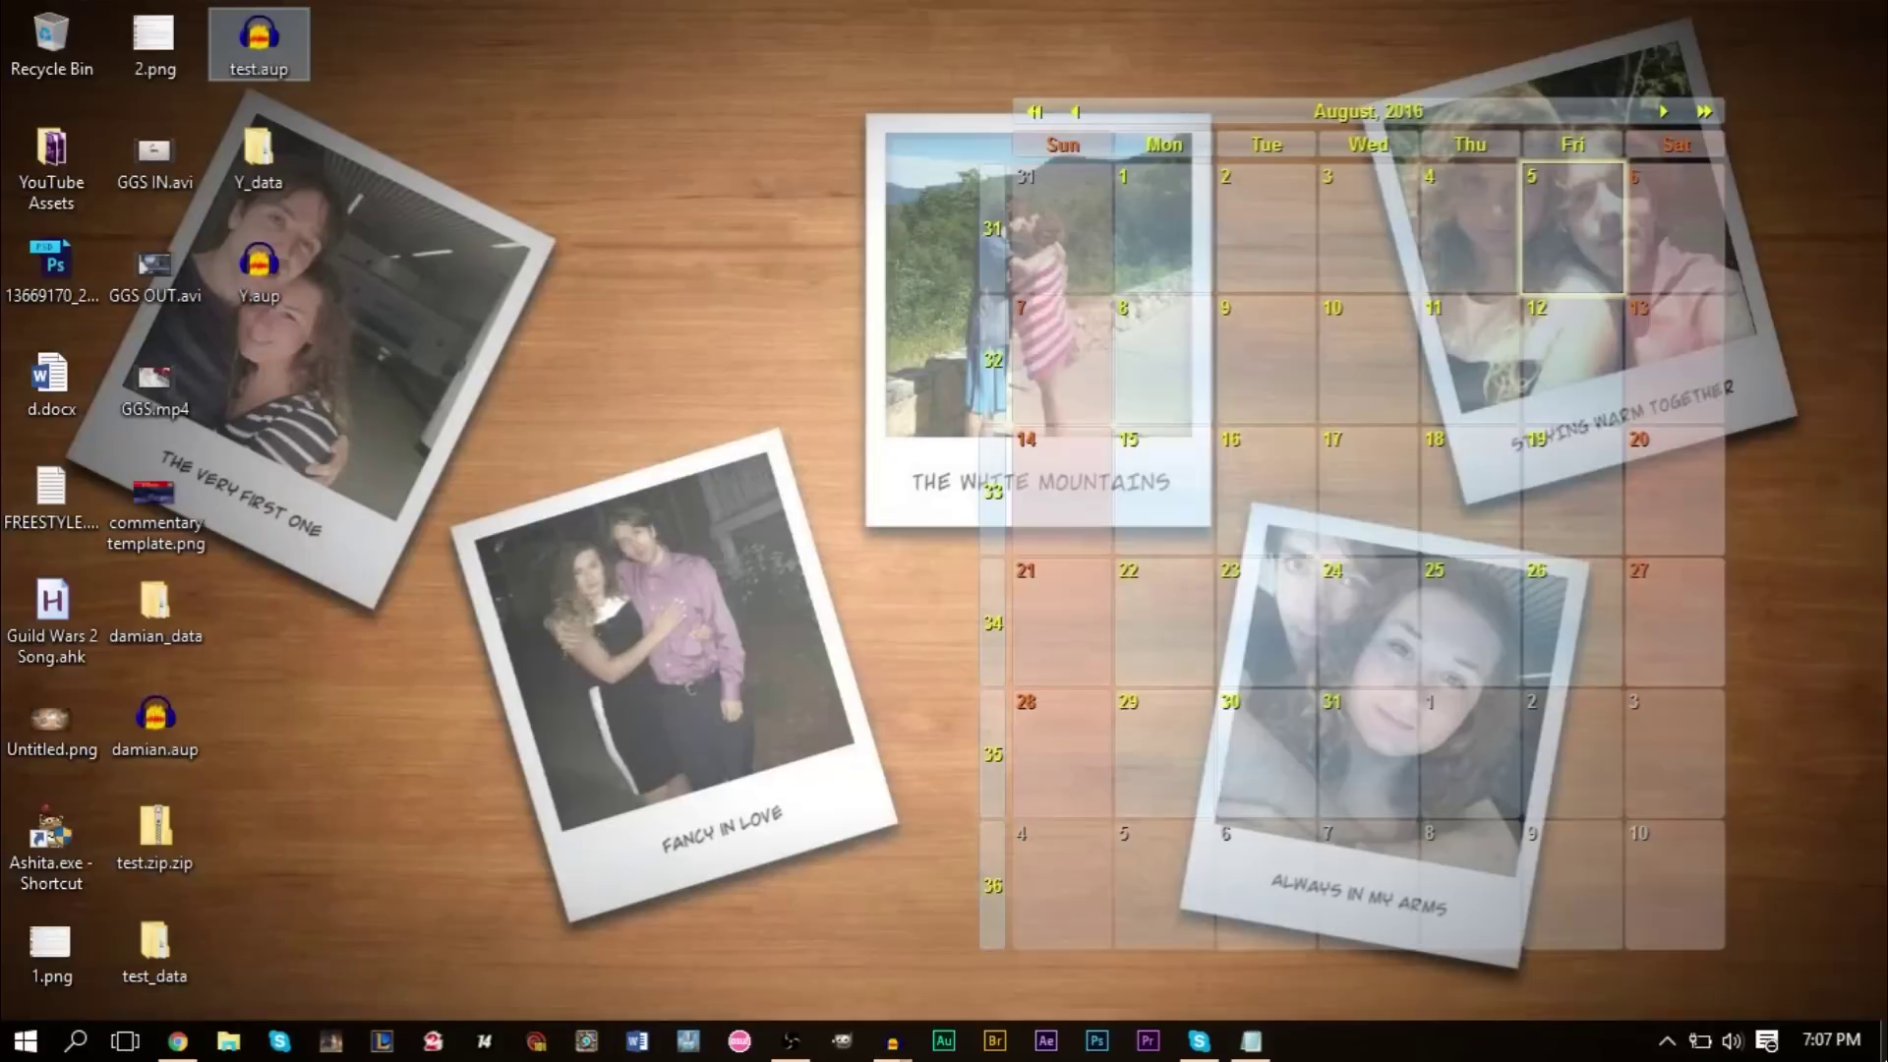
{"action": "left_click_drag", "start_coordinate": [260, 270], "coordinate": [261, 388]}
{"action": "mouse_move", "coordinate": [279, 187]}
{"action": "left_mouse_down"}
{"action": "mouse_move", "coordinate": [300, 482]}
{"action": "mouse_move", "coordinate": [277, 497]}
{"action": "left_mouse_up"}
{"action": "mouse_move", "coordinate": [366, 374]}
{"action": "left_mouse_down"}
{"action": "mouse_move", "coordinate": [268, 418]}
{"action": "mouse_move", "coordinate": [264, 403]}
{"action": "left_mouse_up"}
{"action": "left_click", "coordinate": [468, 506]}
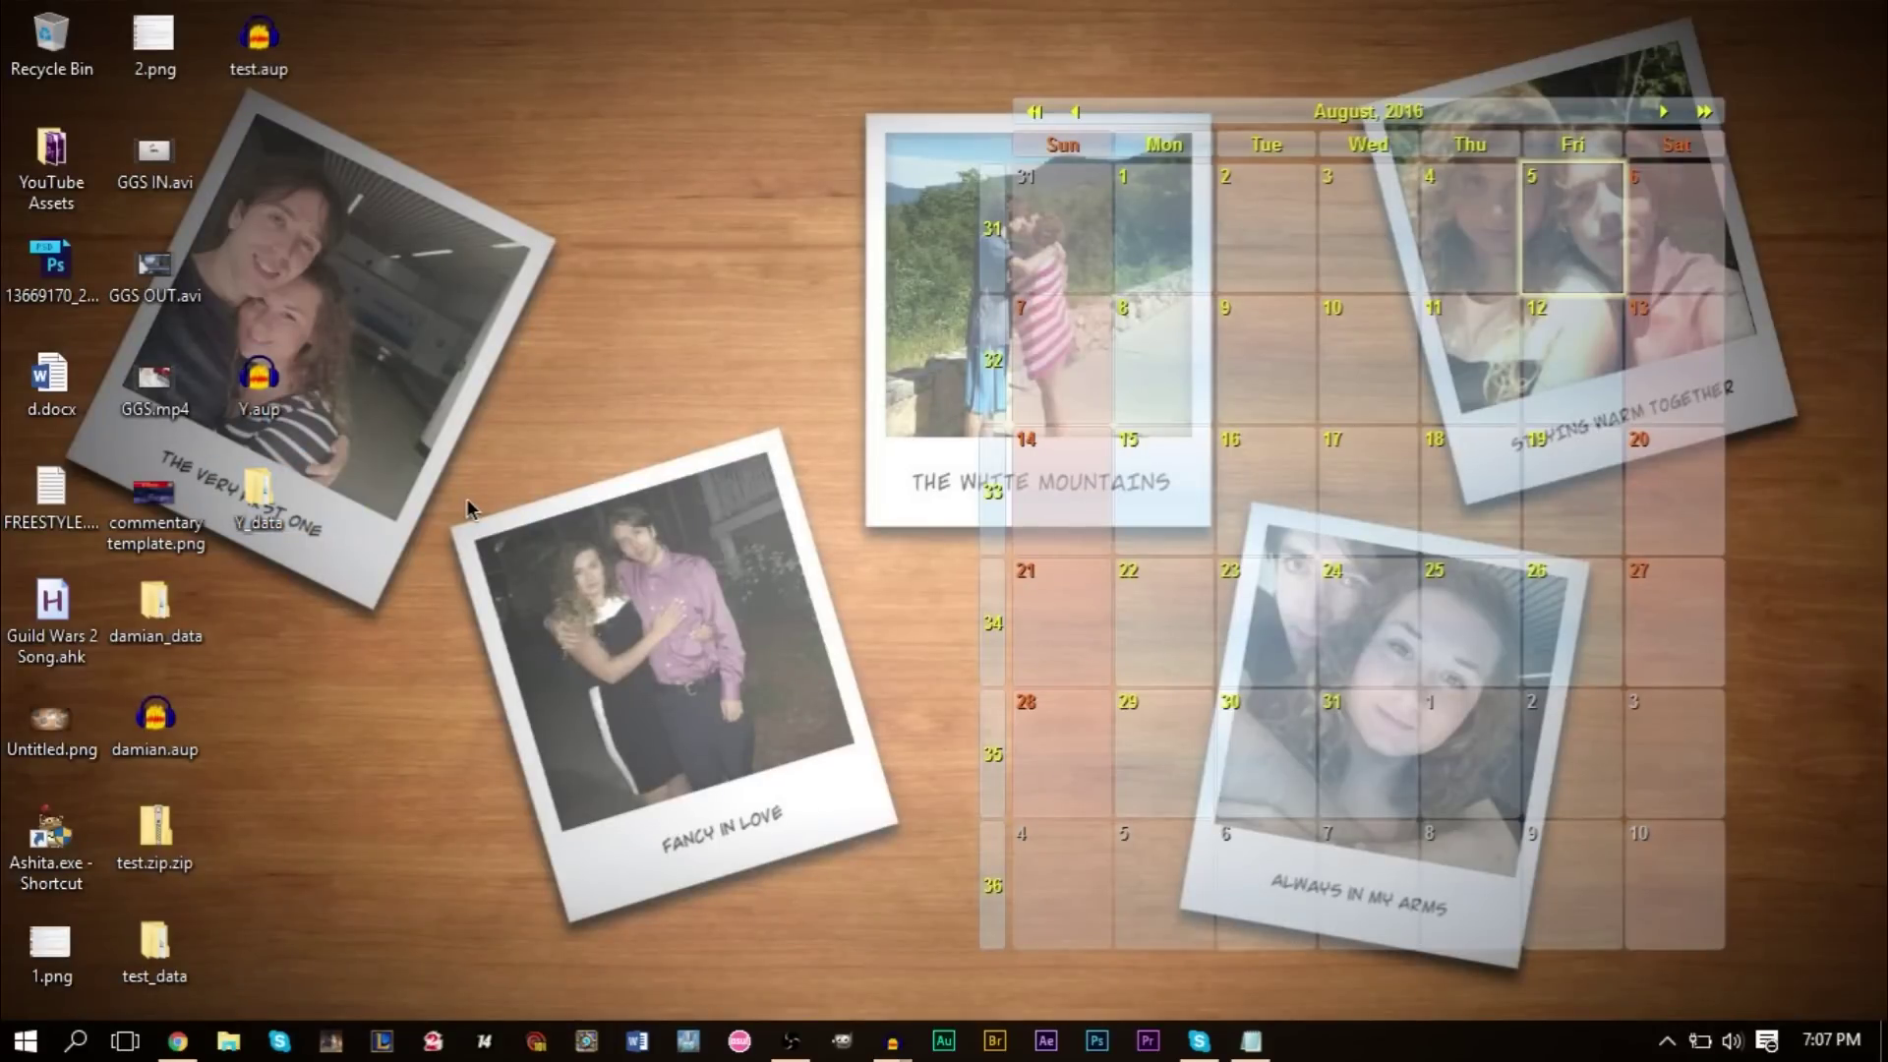
{"action": "mouse_move", "coordinate": [315, 502]}
{"action": "left_mouse_down"}
{"action": "mouse_move", "coordinate": [447, 502]}
{"action": "mouse_move", "coordinate": [285, 497]}
{"action": "left_mouse_up"}
{"action": "left_click_drag", "start_coordinate": [261, 386], "coordinate": [1192, 890]}
{"action": "left_click", "coordinate": [20, 45]}
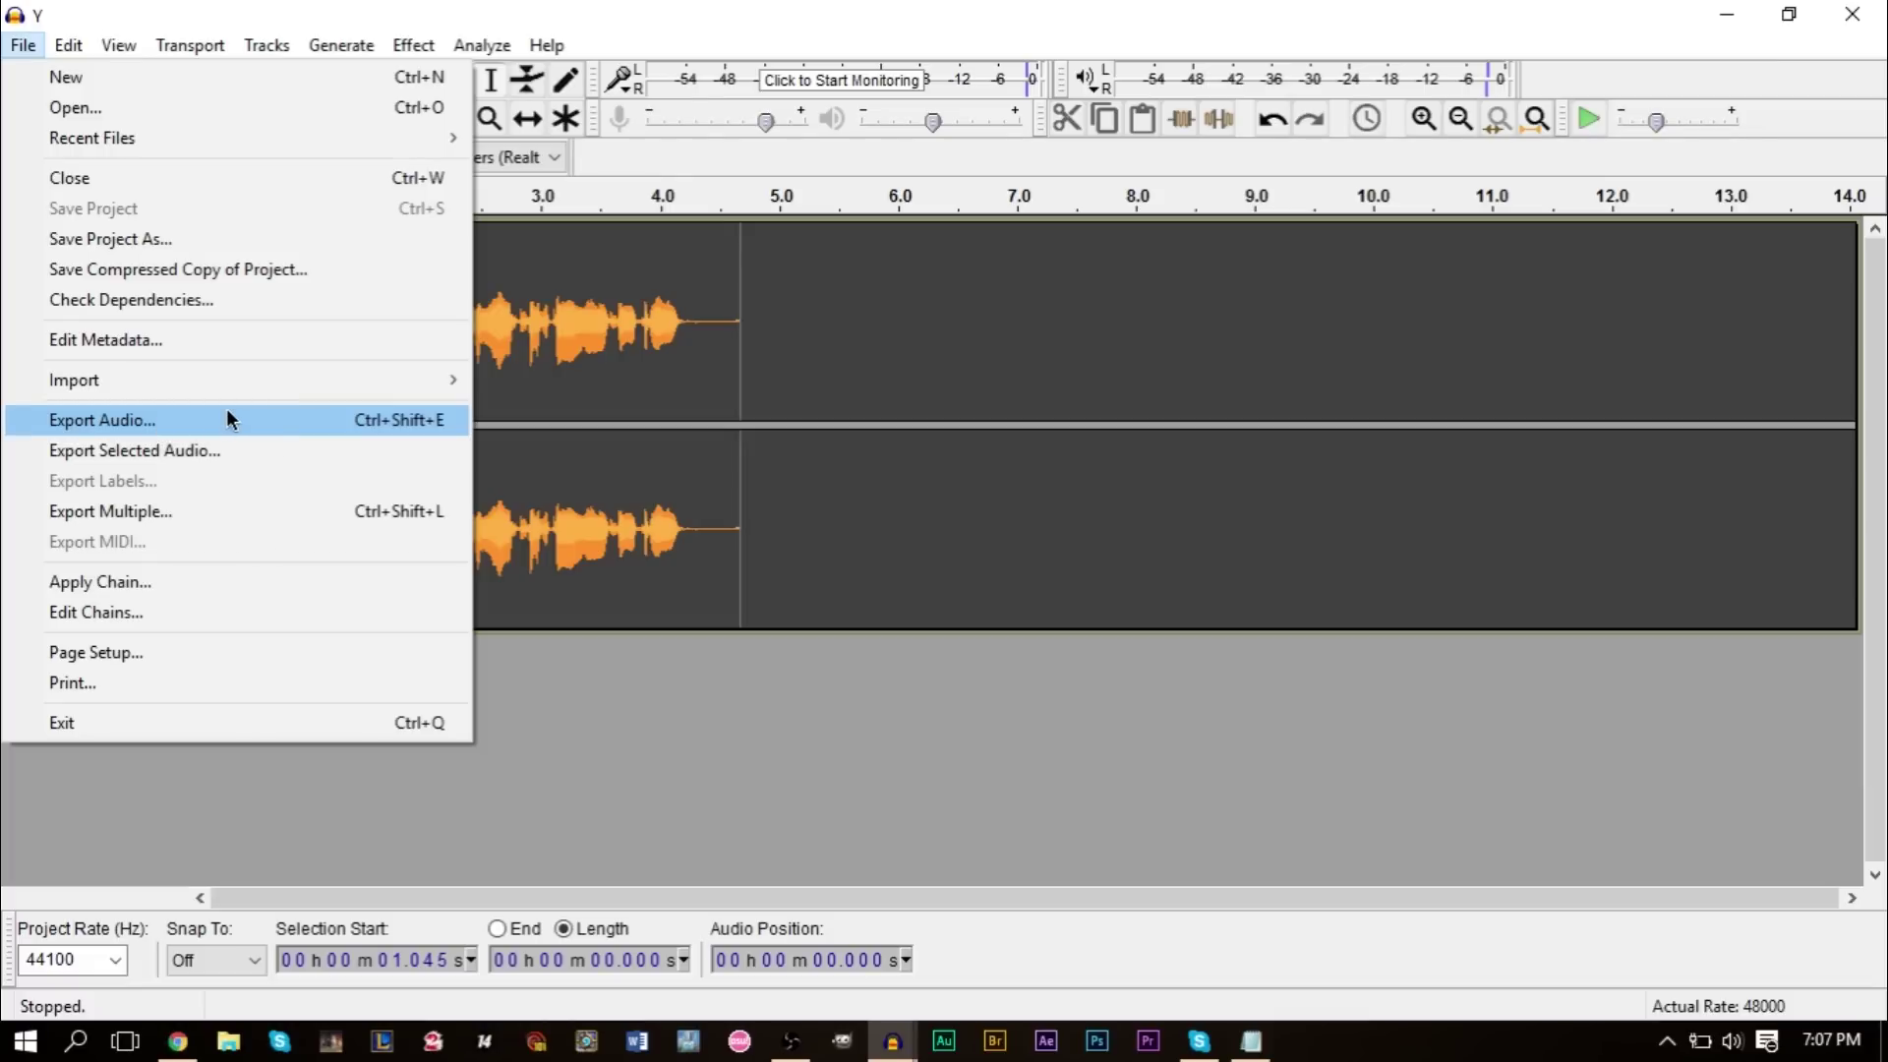
Dismiss the File menu without exporting and show the desktop.
{"action": "left_click", "coordinate": [717, 721]}
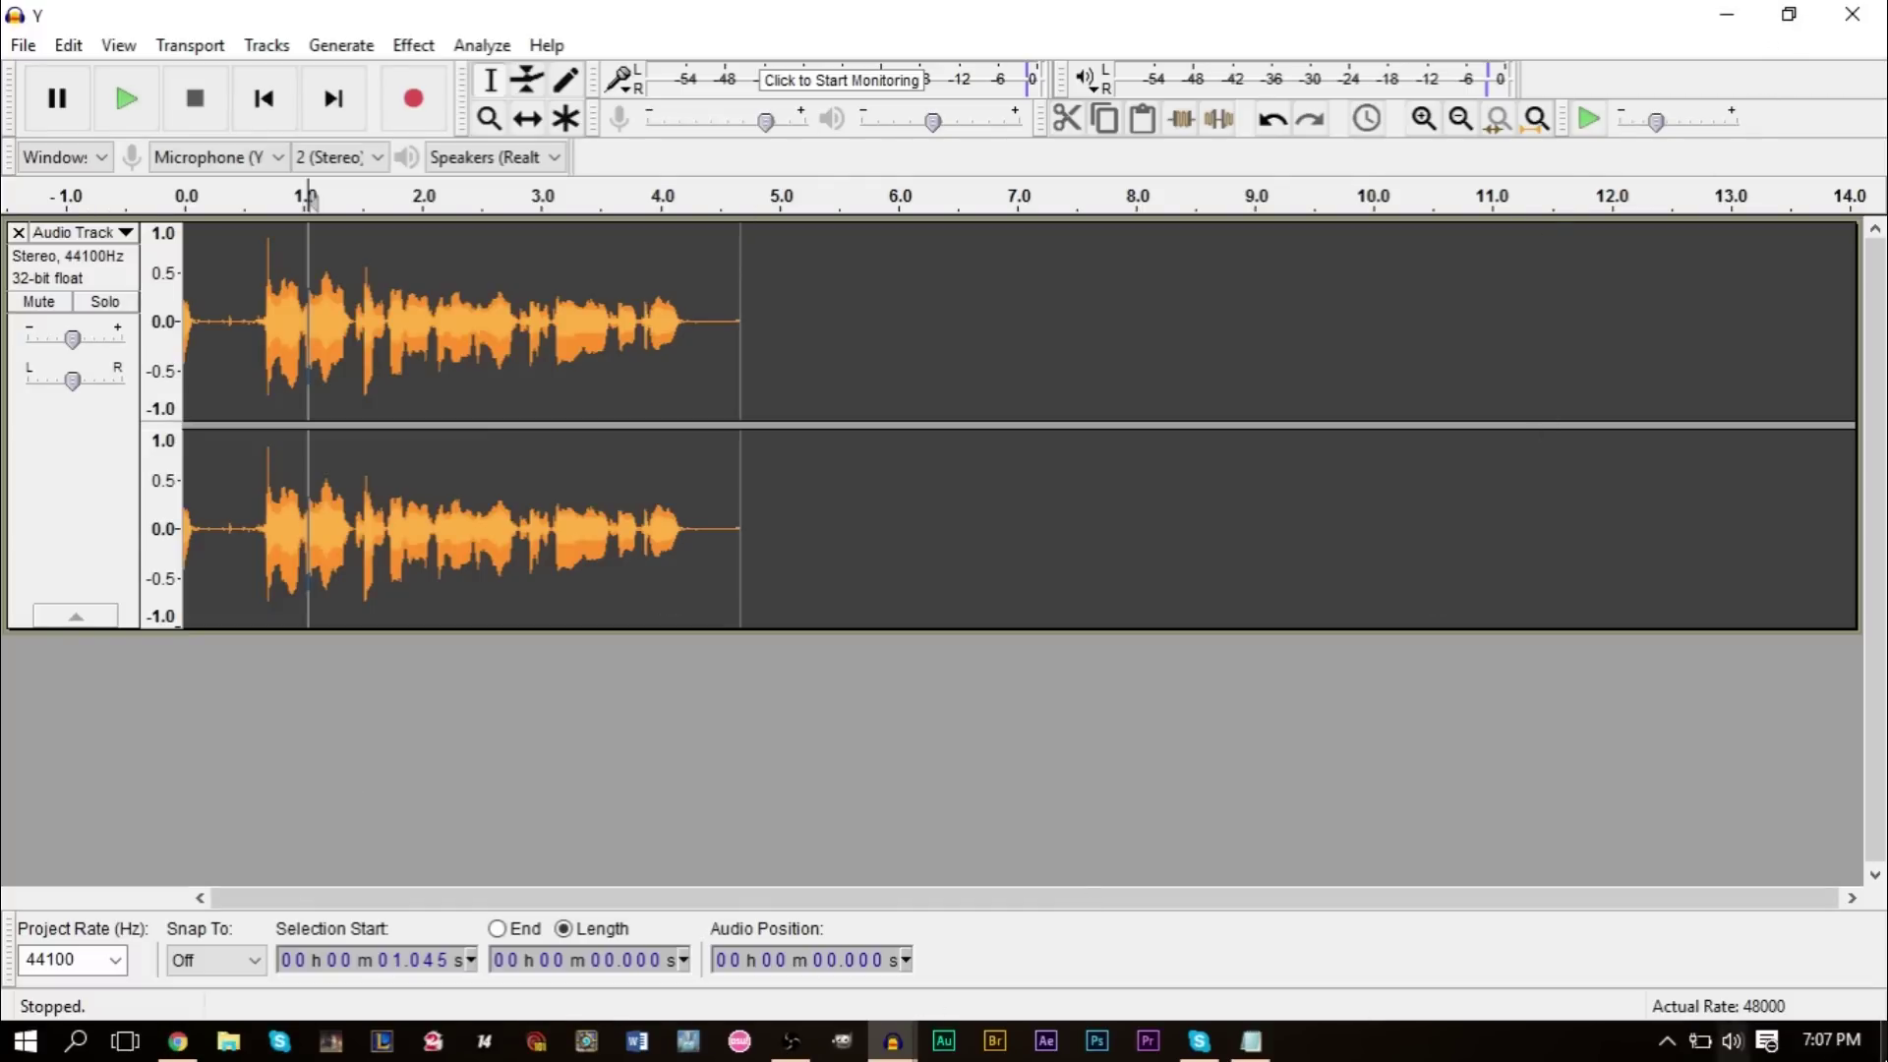
{"action": "key", "text": "super+d"}
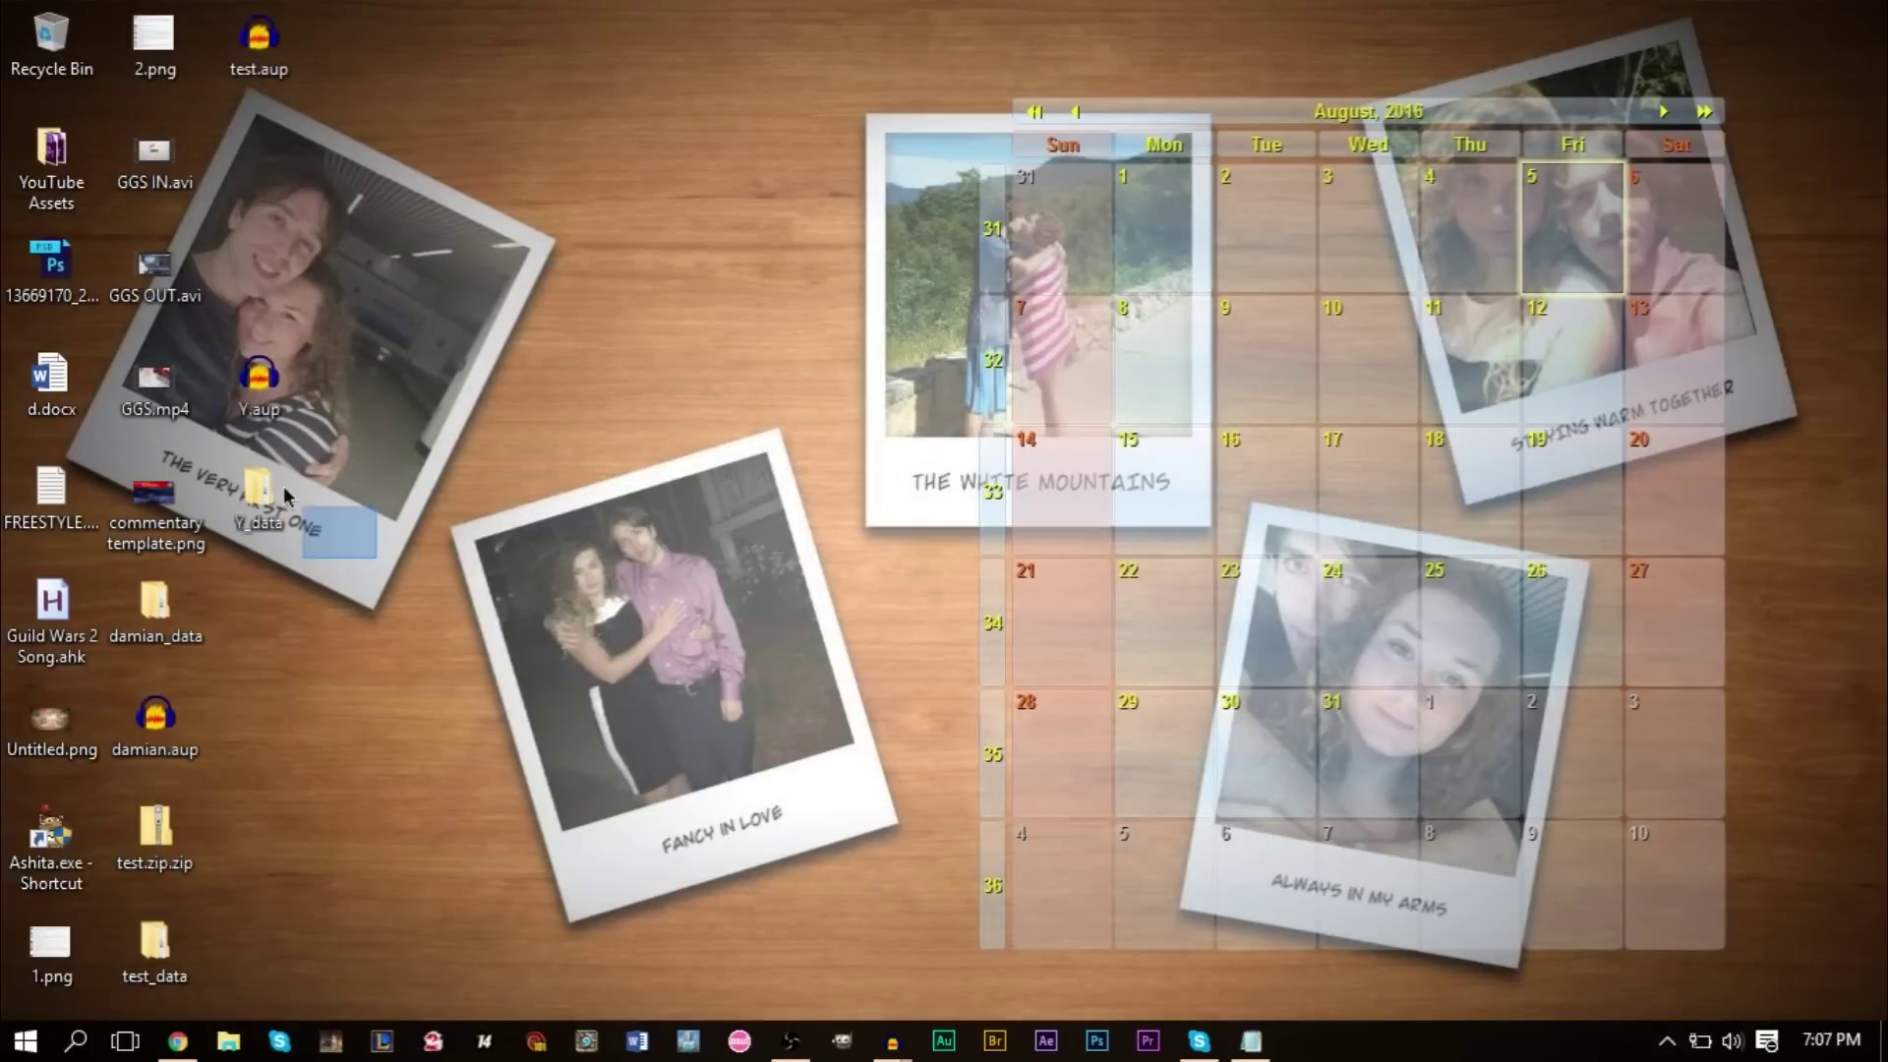
Create a new WinRAR ZIP archive on the desktop with its default name.
{"action": "left_click", "coordinate": [283, 485], "text": "ctrl"}
{"action": "right_click", "coordinate": [438, 231]}
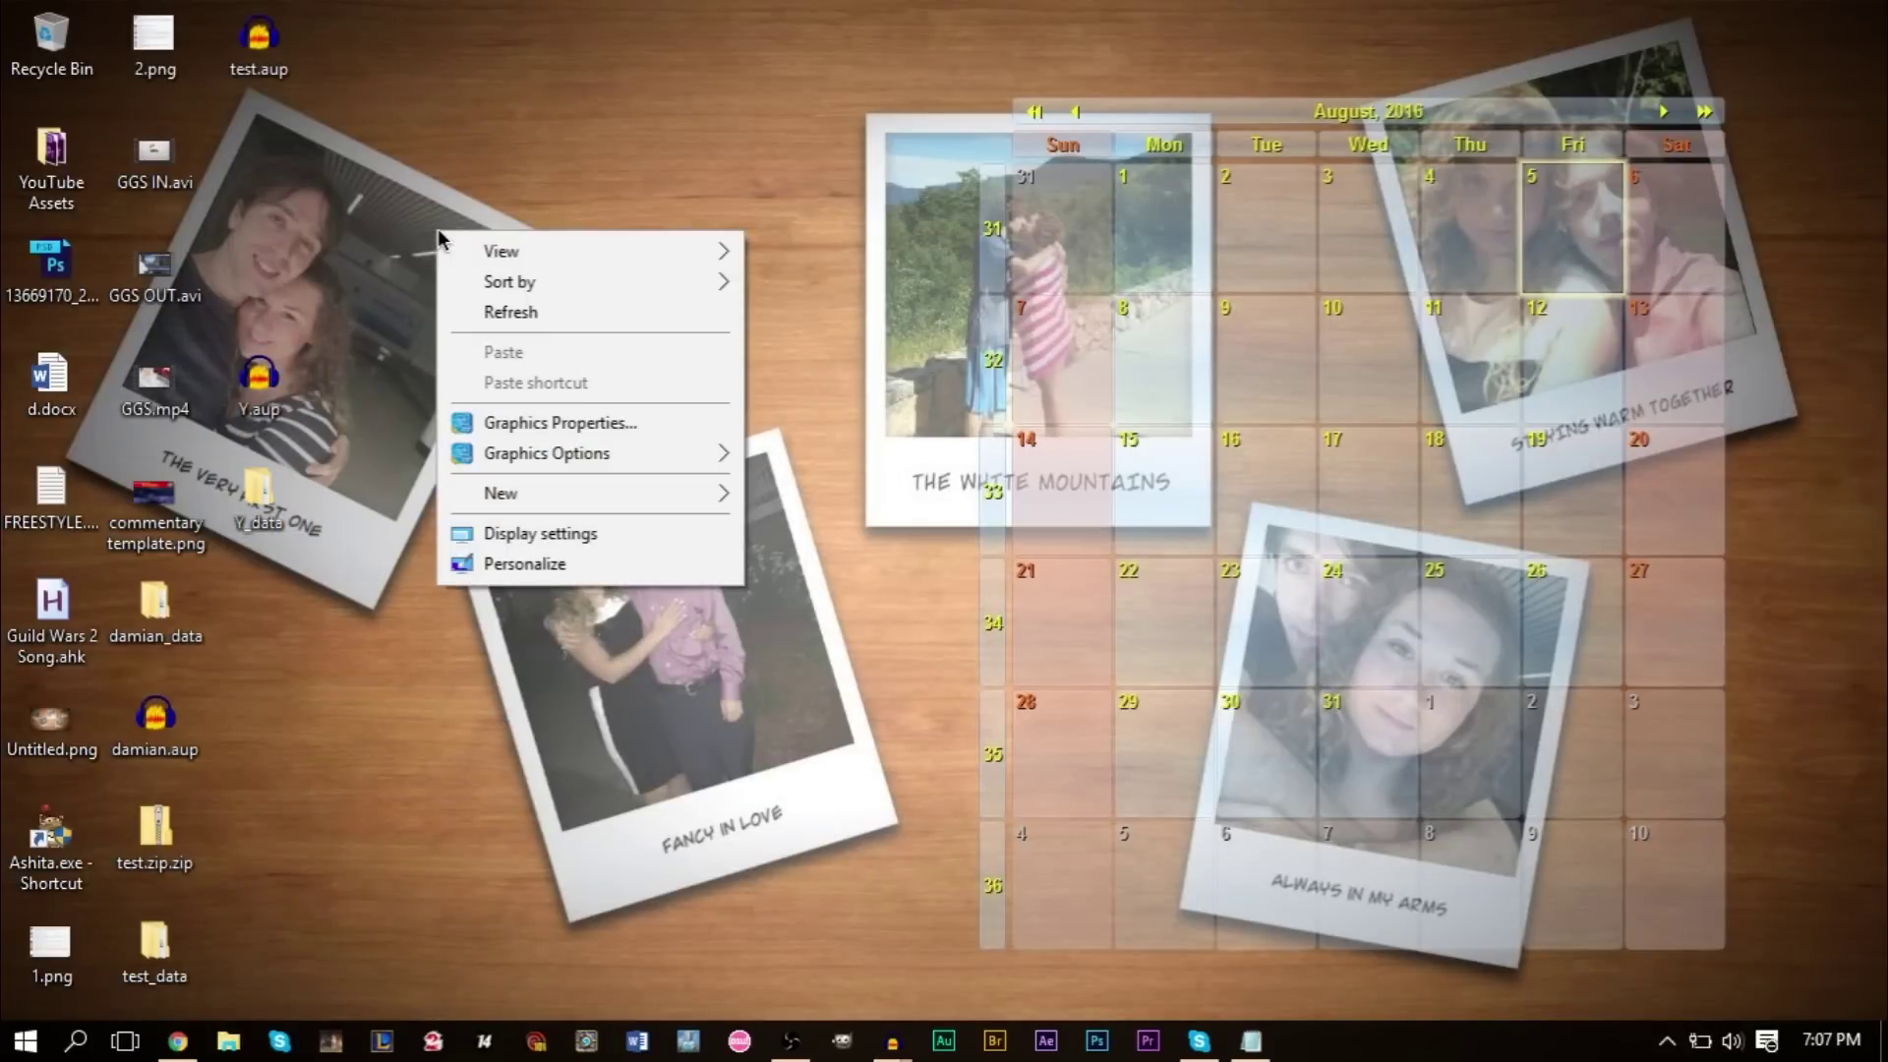
{"action": "mouse_move", "coordinate": [553, 495]}
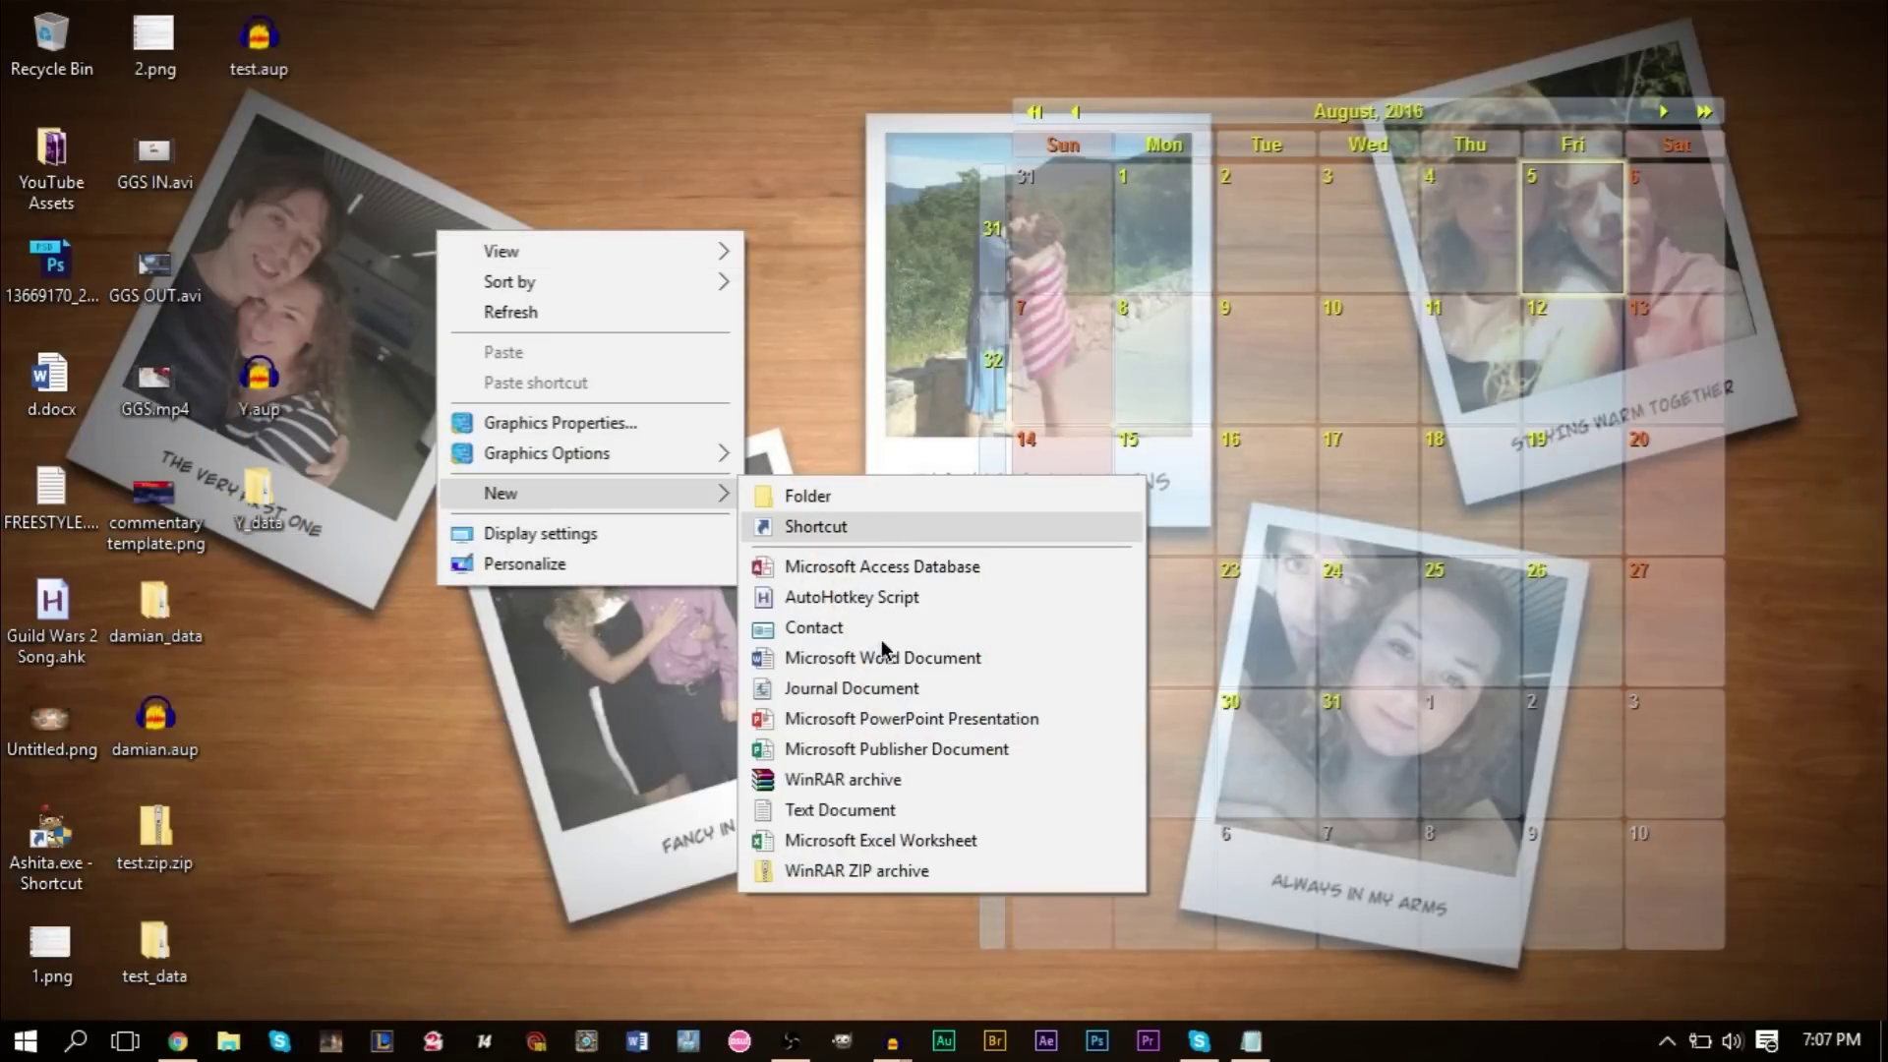
{"action": "left_click", "coordinate": [868, 863]}
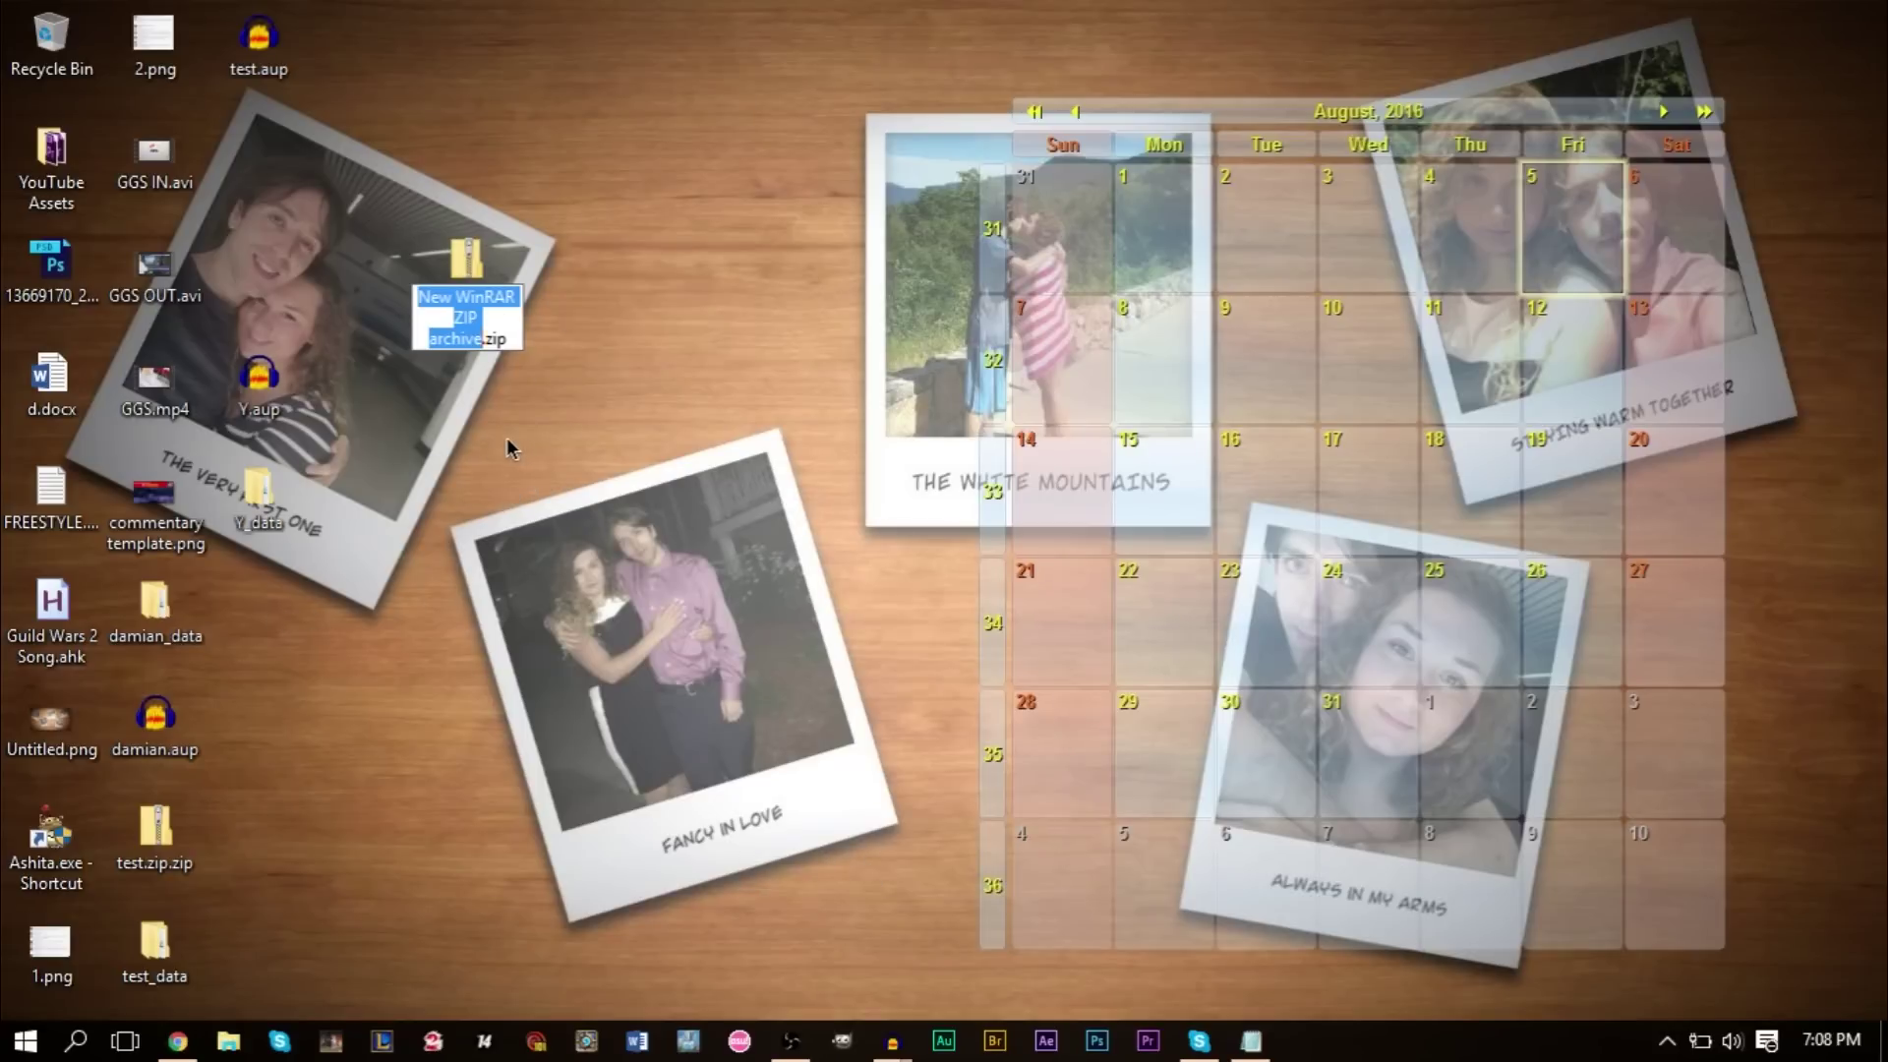
{"action": "key", "text": "Return"}
Add Y.aup and Y_data to the ZIP archive, verify its contents, and move it left.
{"action": "left_click_drag", "start_coordinate": [278, 606], "coordinate": [266, 329]}
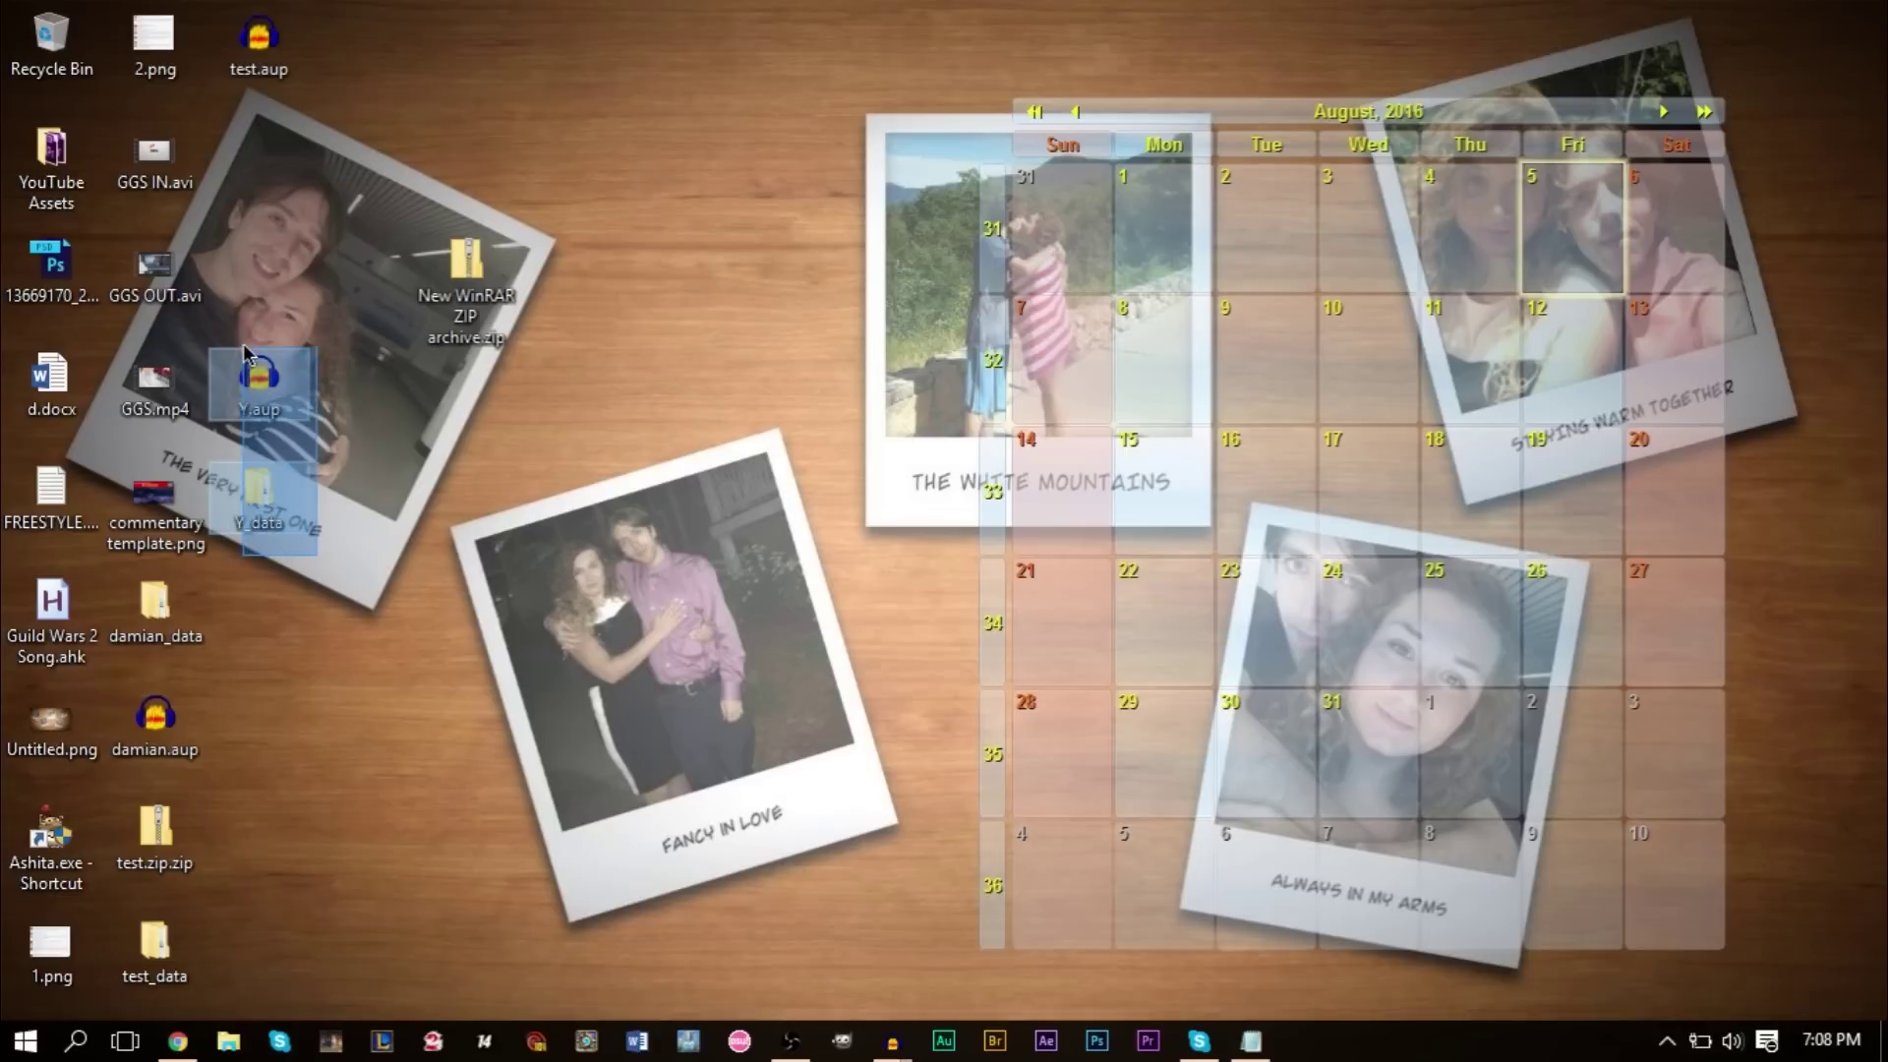
{"action": "left_click_drag", "start_coordinate": [260, 392], "coordinate": [485, 338]}
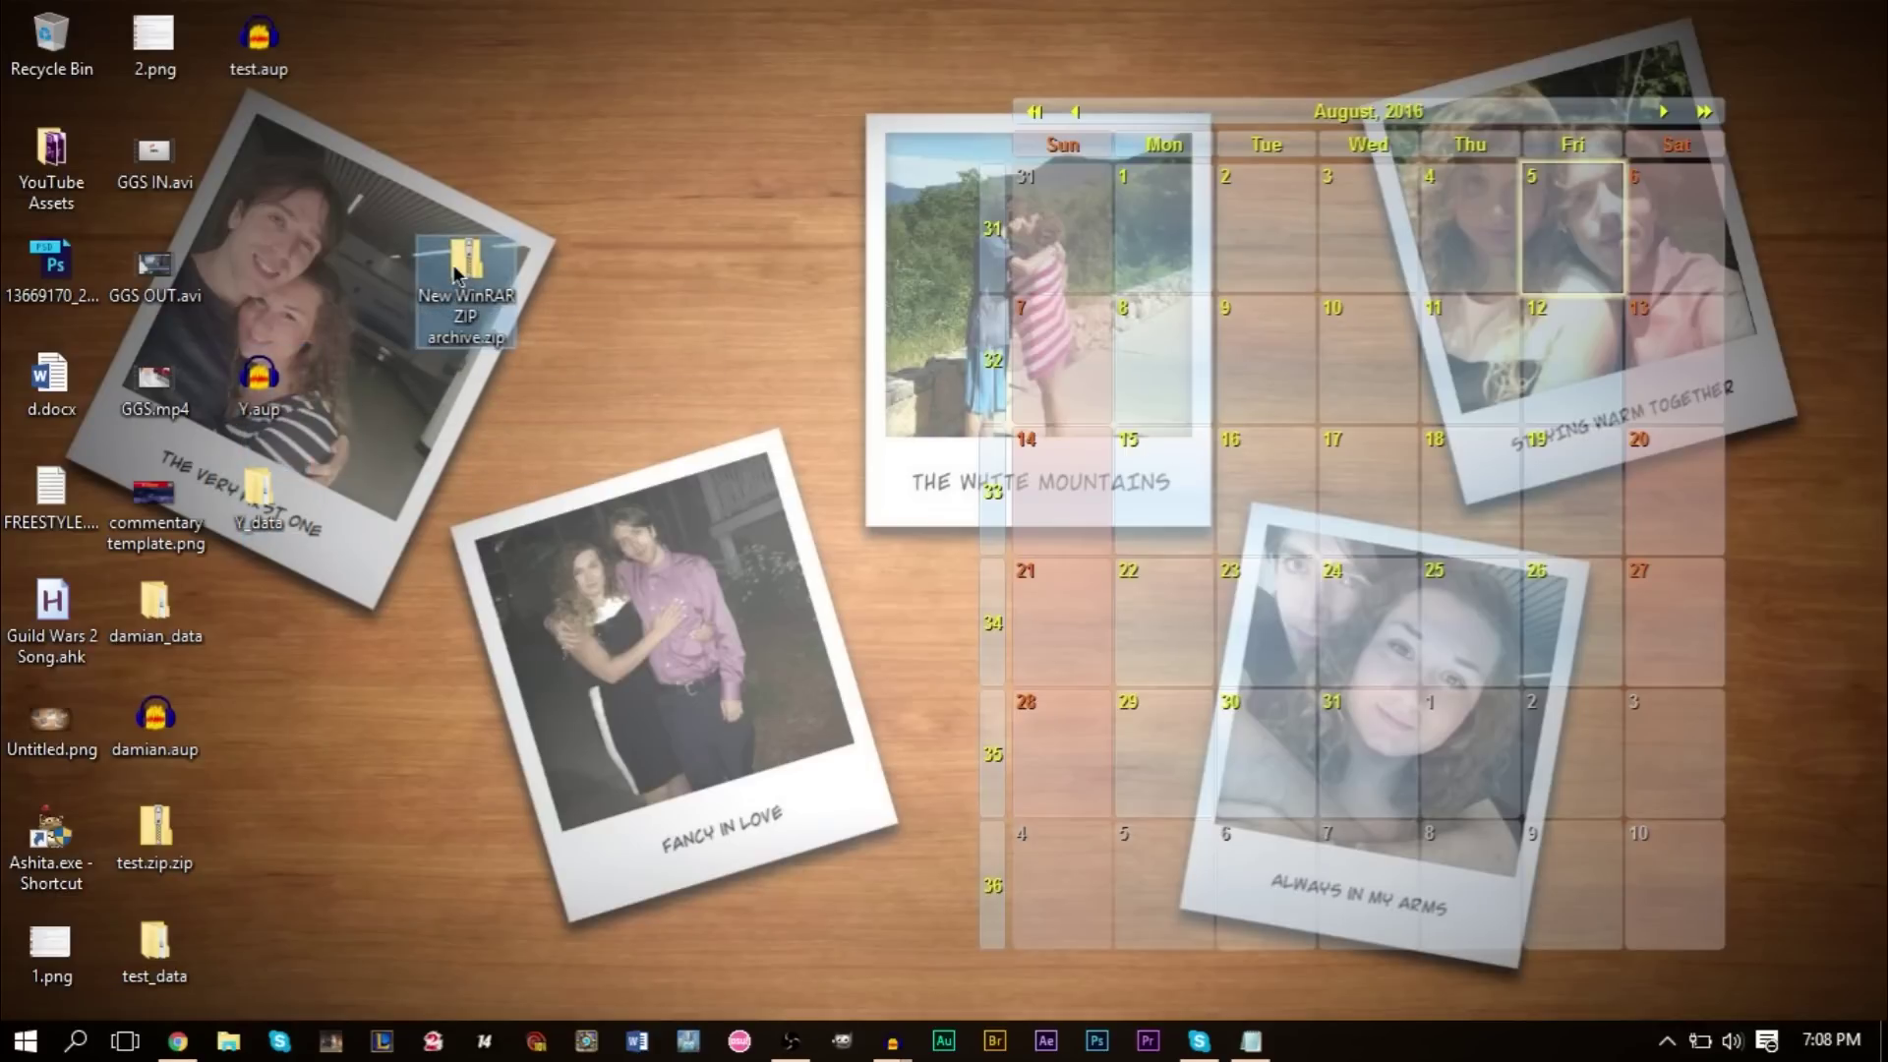
{"action": "double_click", "coordinate": [480, 266]}
{"action": "left_click_drag", "start_coordinate": [372, 388], "coordinate": [458, 186]}
{"action": "left_click", "coordinate": [459, 360]}
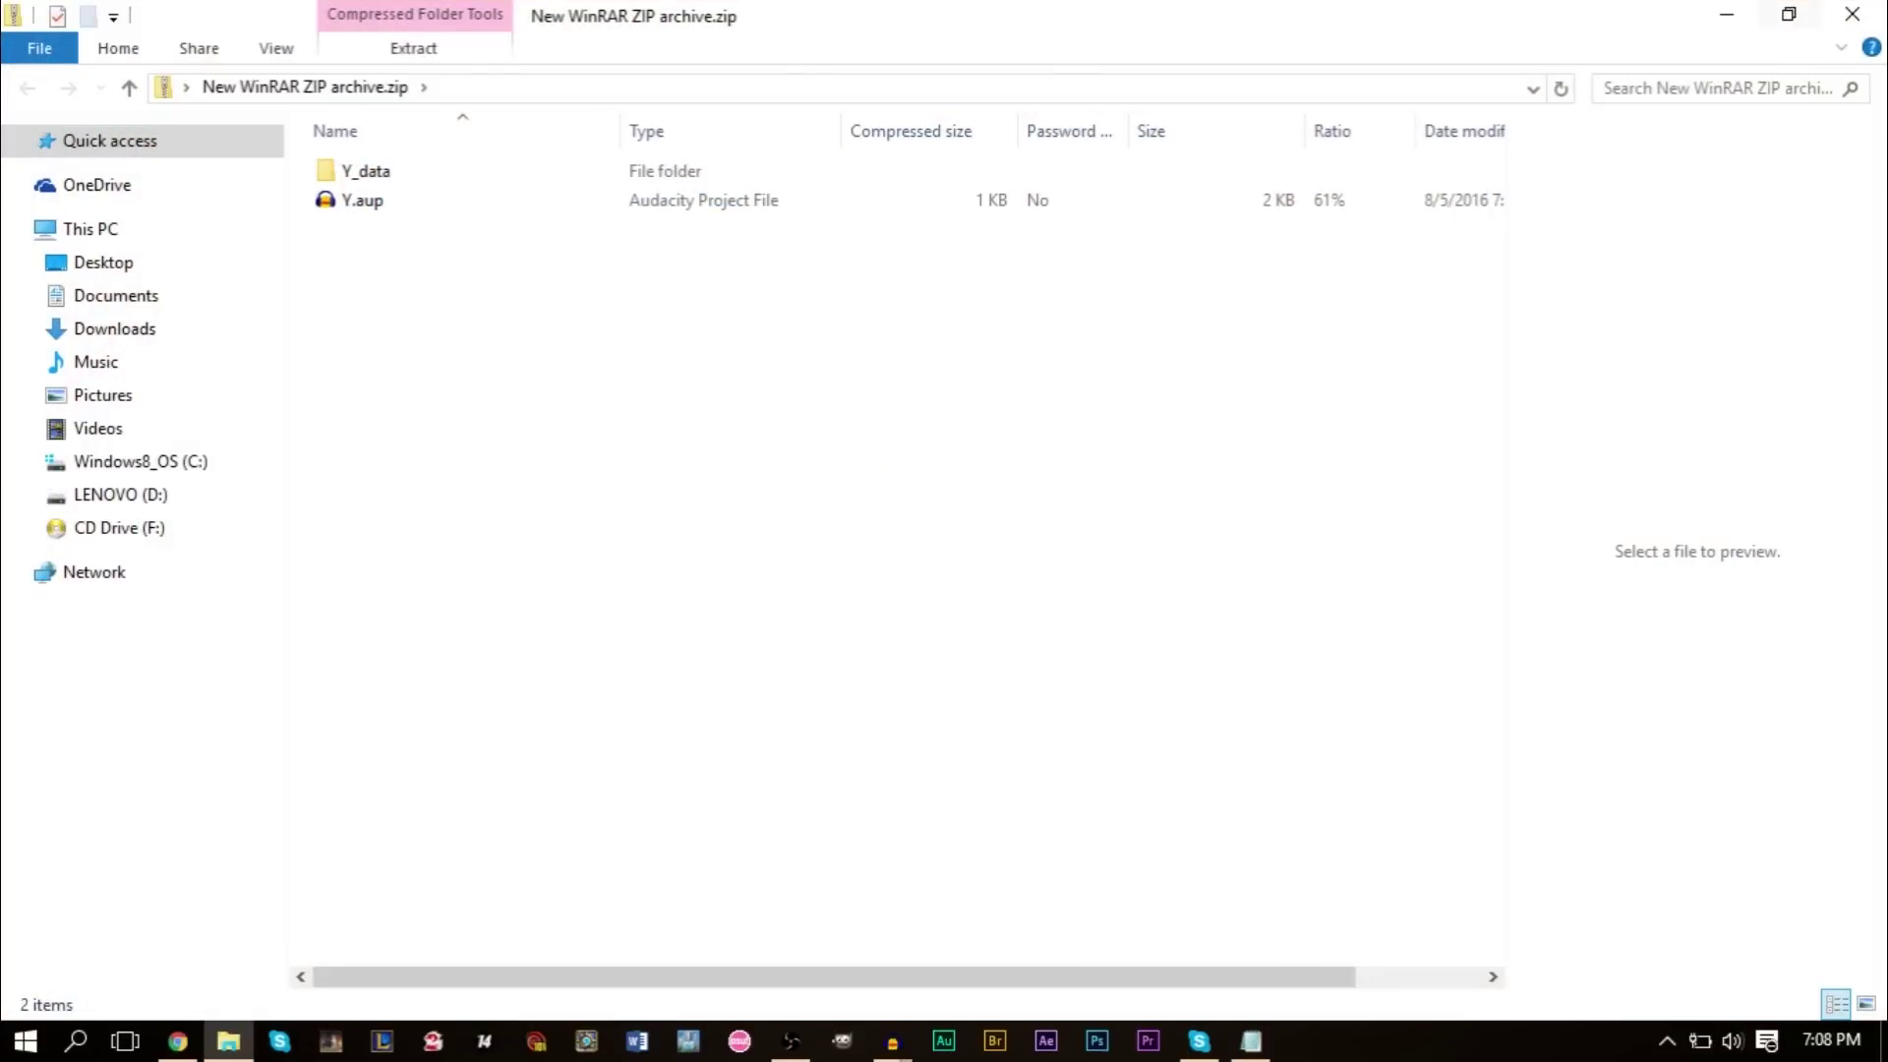
{"action": "left_click", "coordinate": [1853, 14]}
{"action": "left_click_drag", "start_coordinate": [466, 260], "coordinate": [268, 274]}
{"action": "left_click", "coordinate": [894, 1044]}
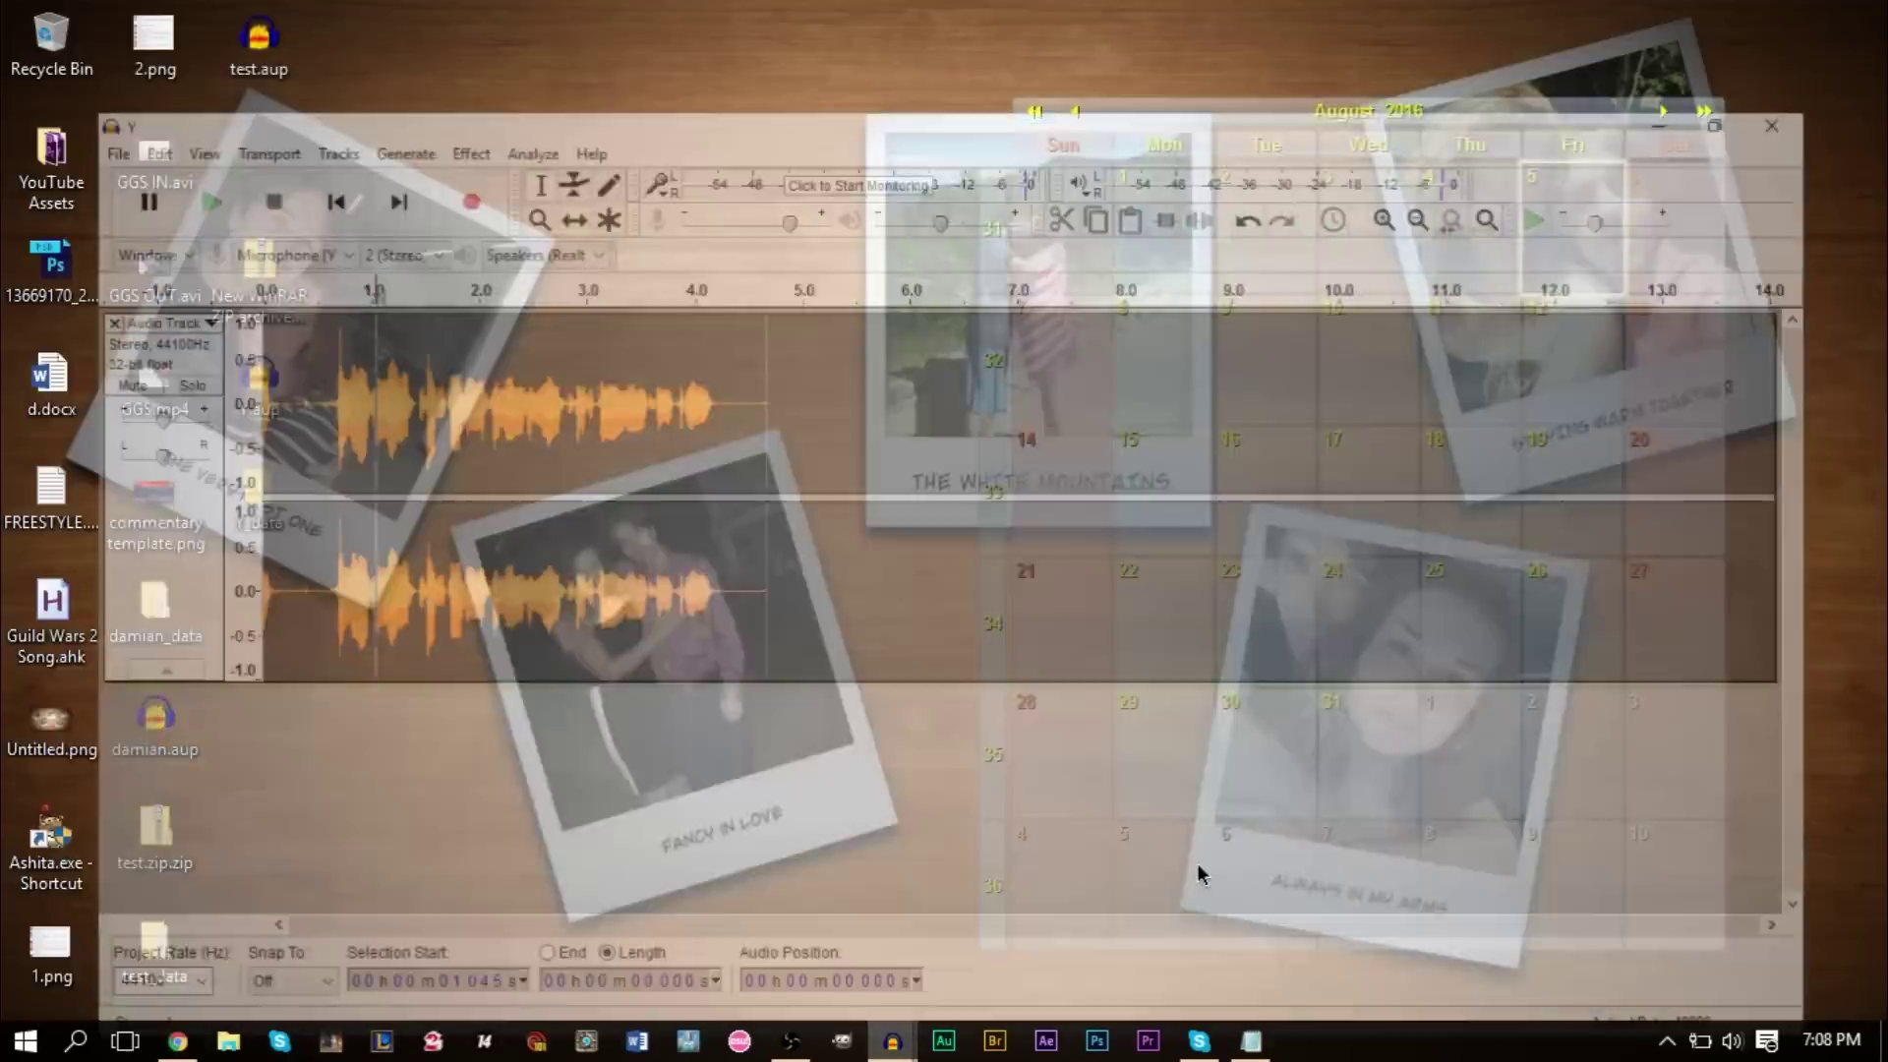
Close the Y project and switch to the damian project.
{"action": "left_click", "coordinate": [1198, 864]}
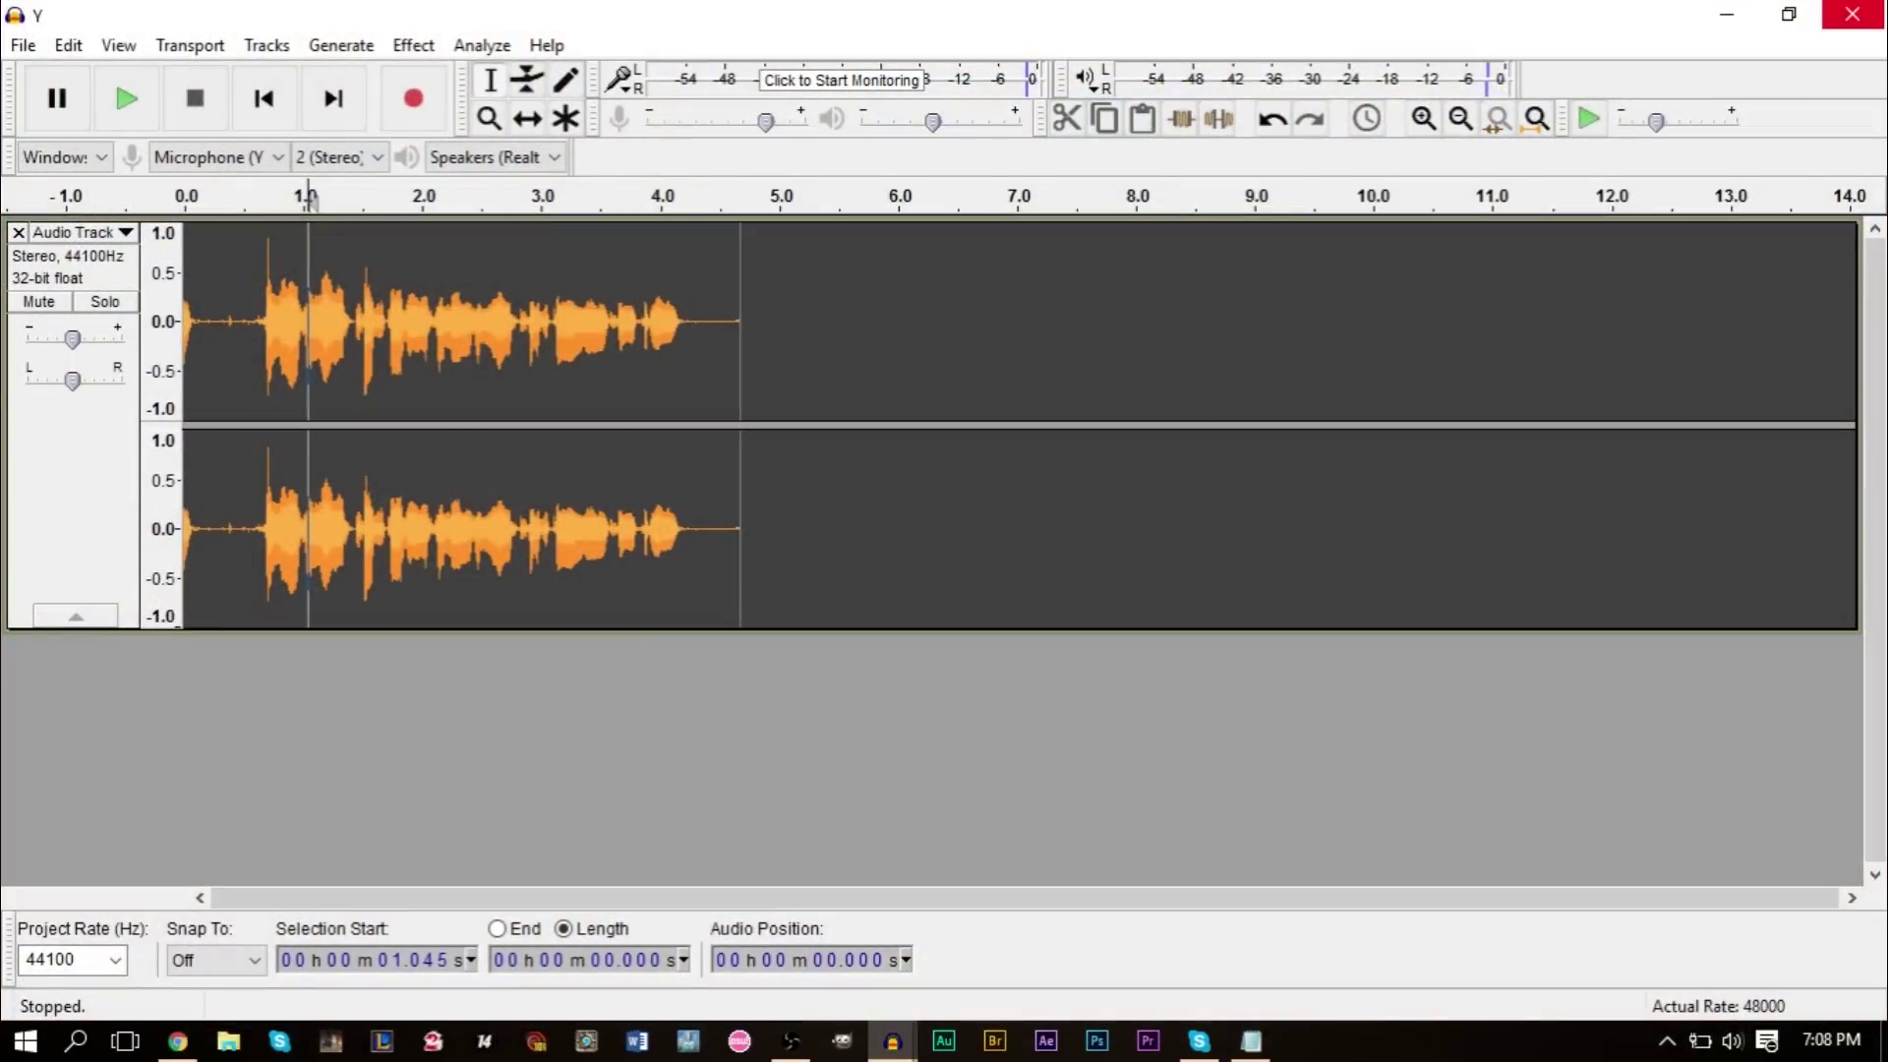
{"action": "left_click", "coordinate": [1853, 14]}
{"action": "left_click", "coordinate": [878, 1042]}
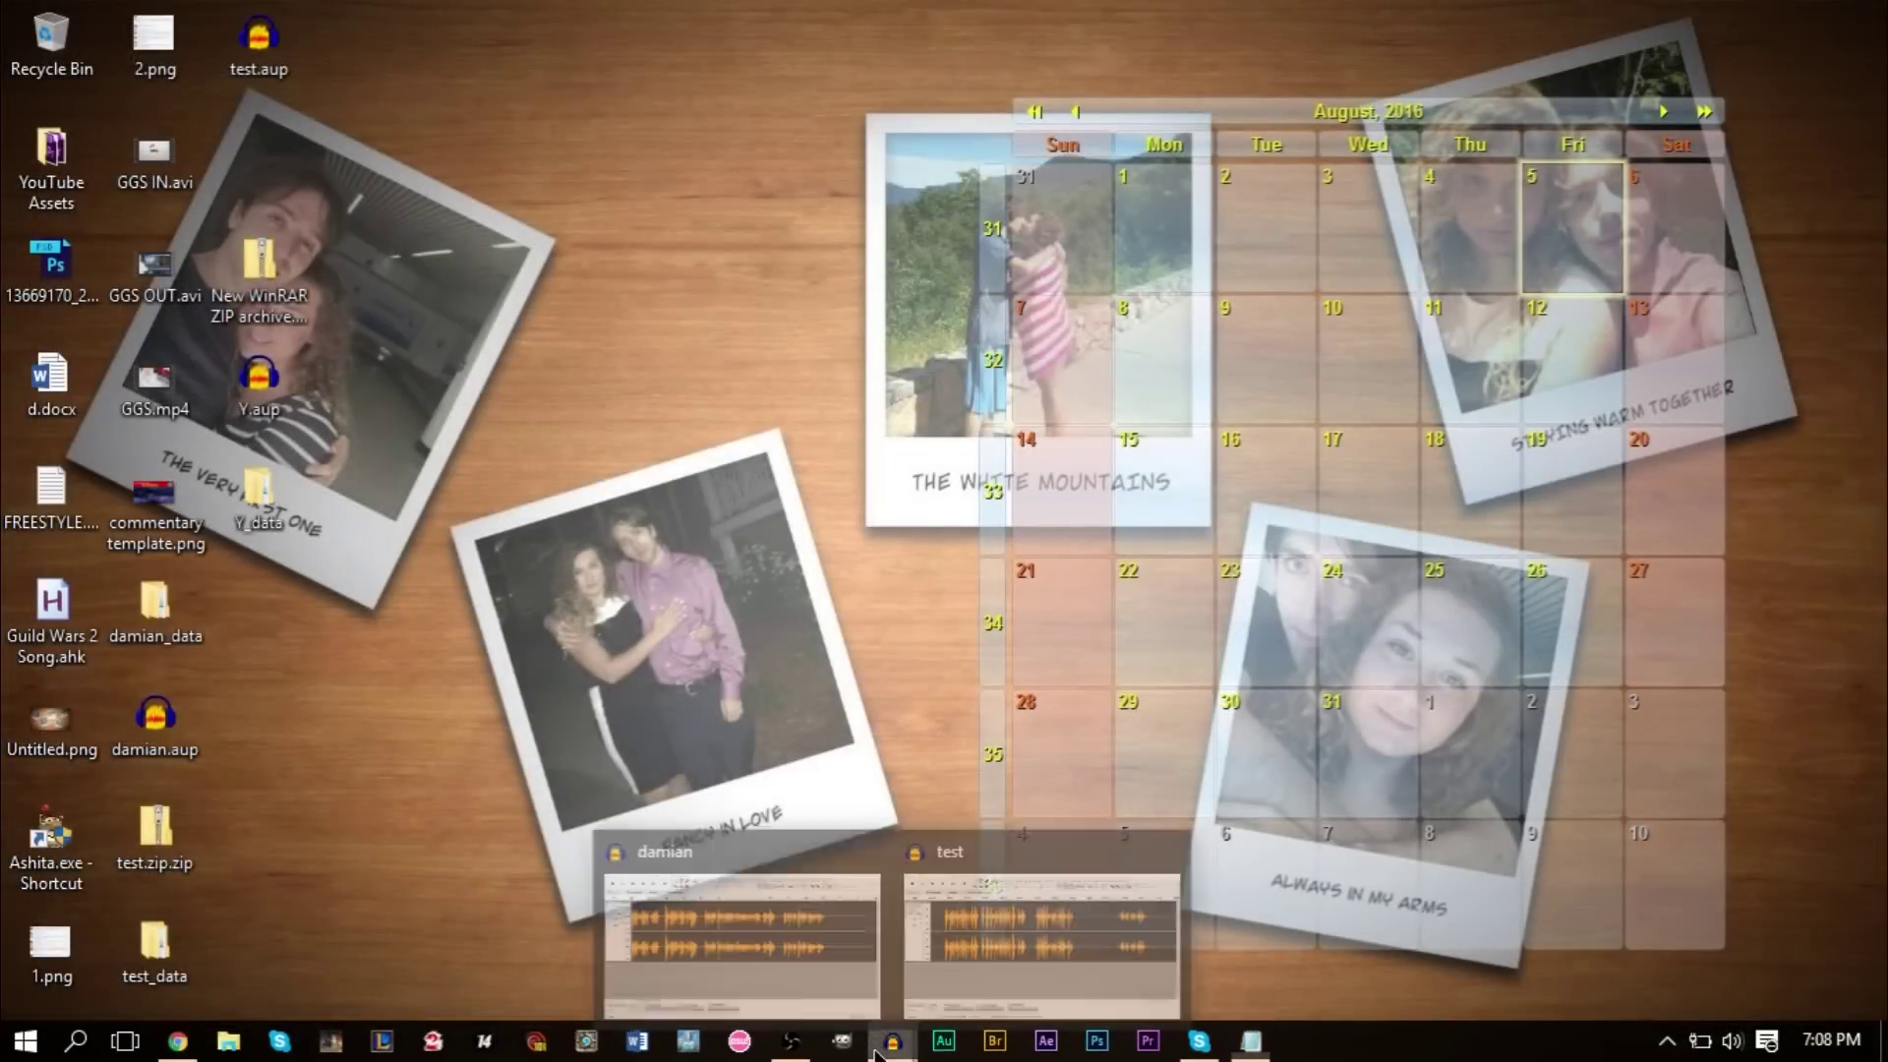
{"action": "left_click", "coordinate": [735, 893]}
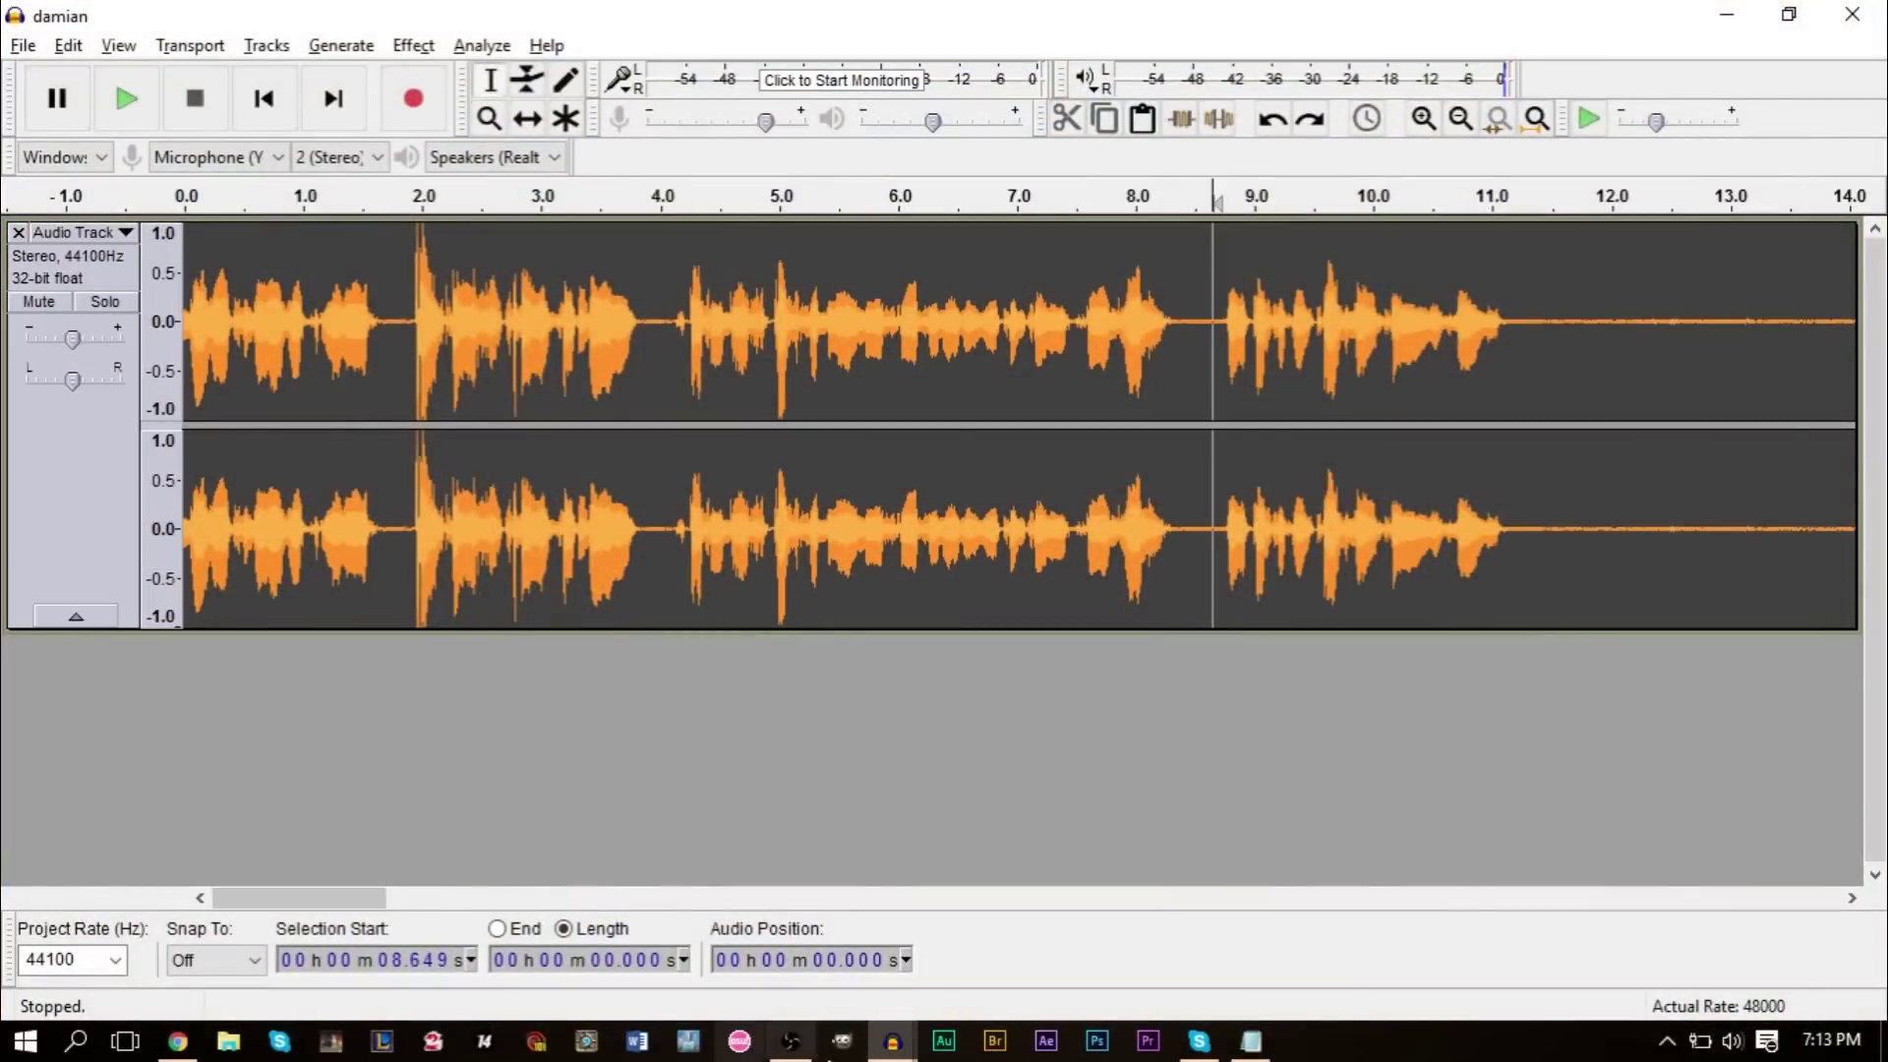
Cut all audio from the test project's track, then return to the damian project.
{"action": "mouse_move", "coordinate": [892, 1040]}
{"action": "left_click", "coordinate": [910, 892]}
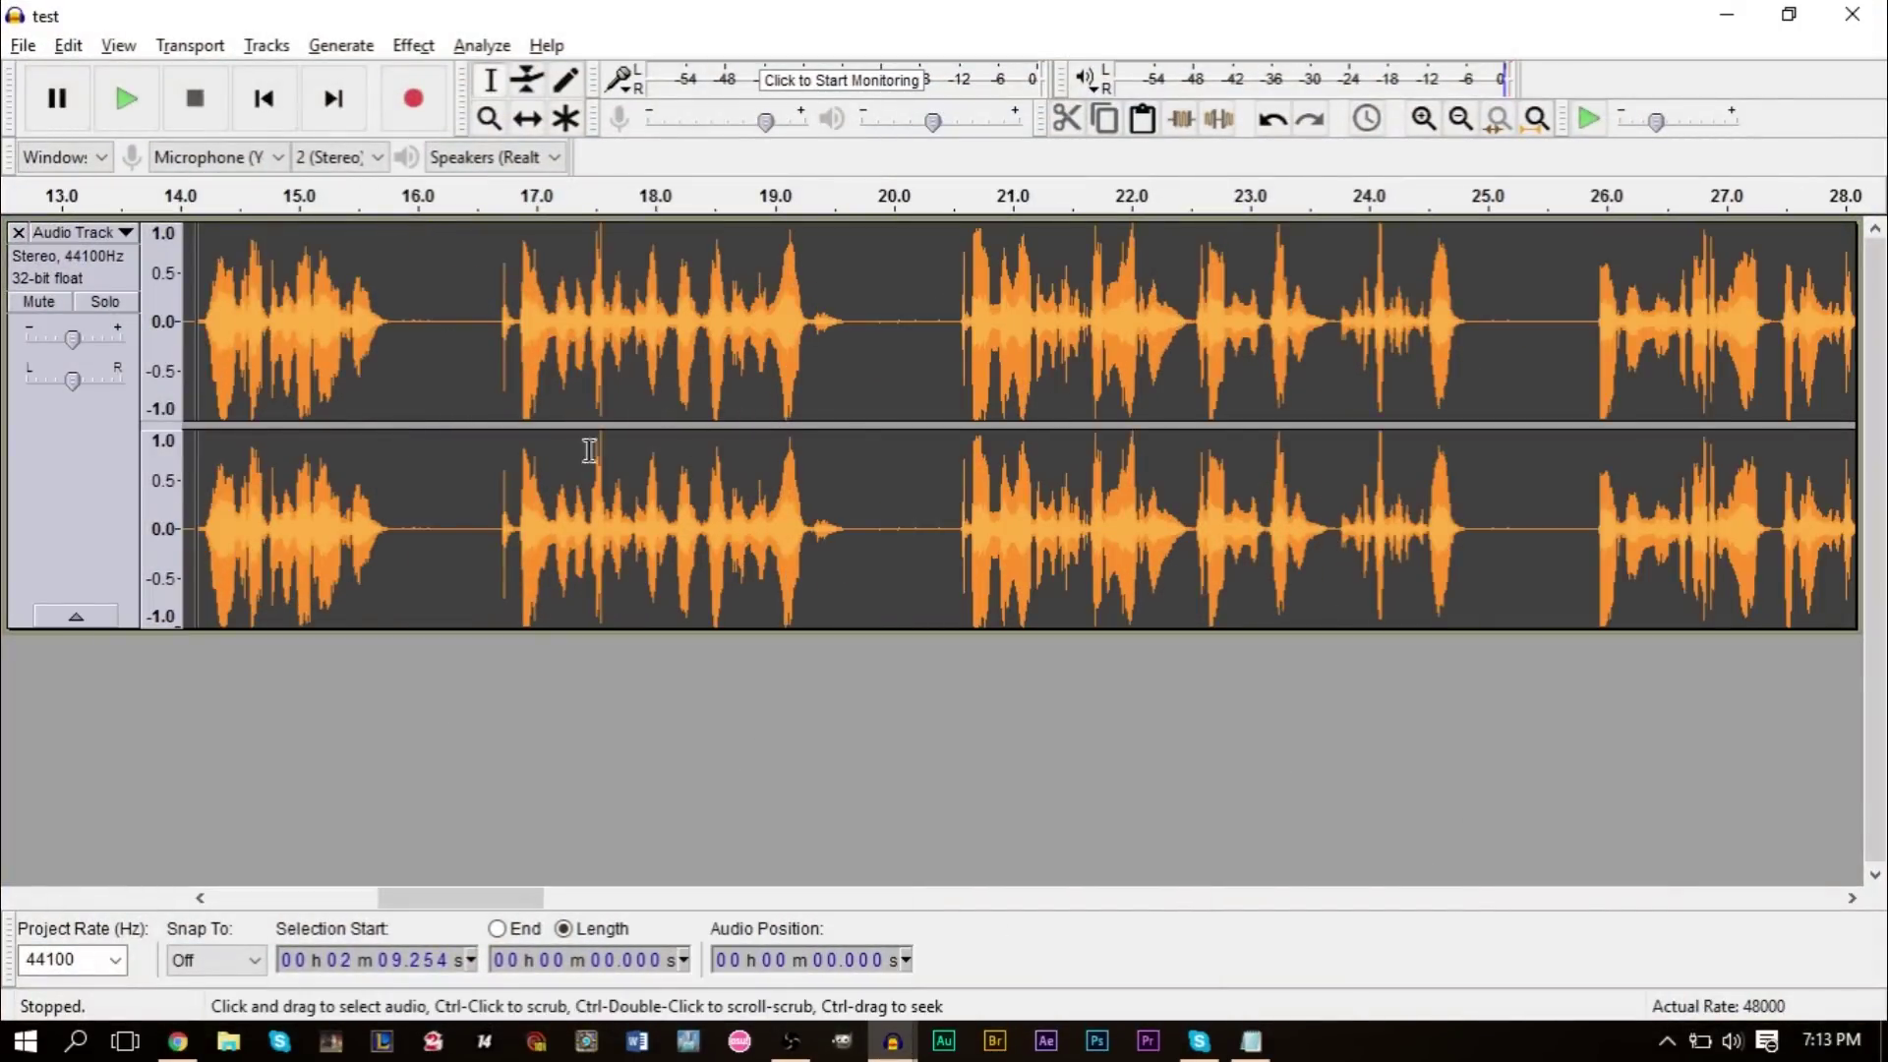
{"action": "left_click", "coordinate": [81, 504]}
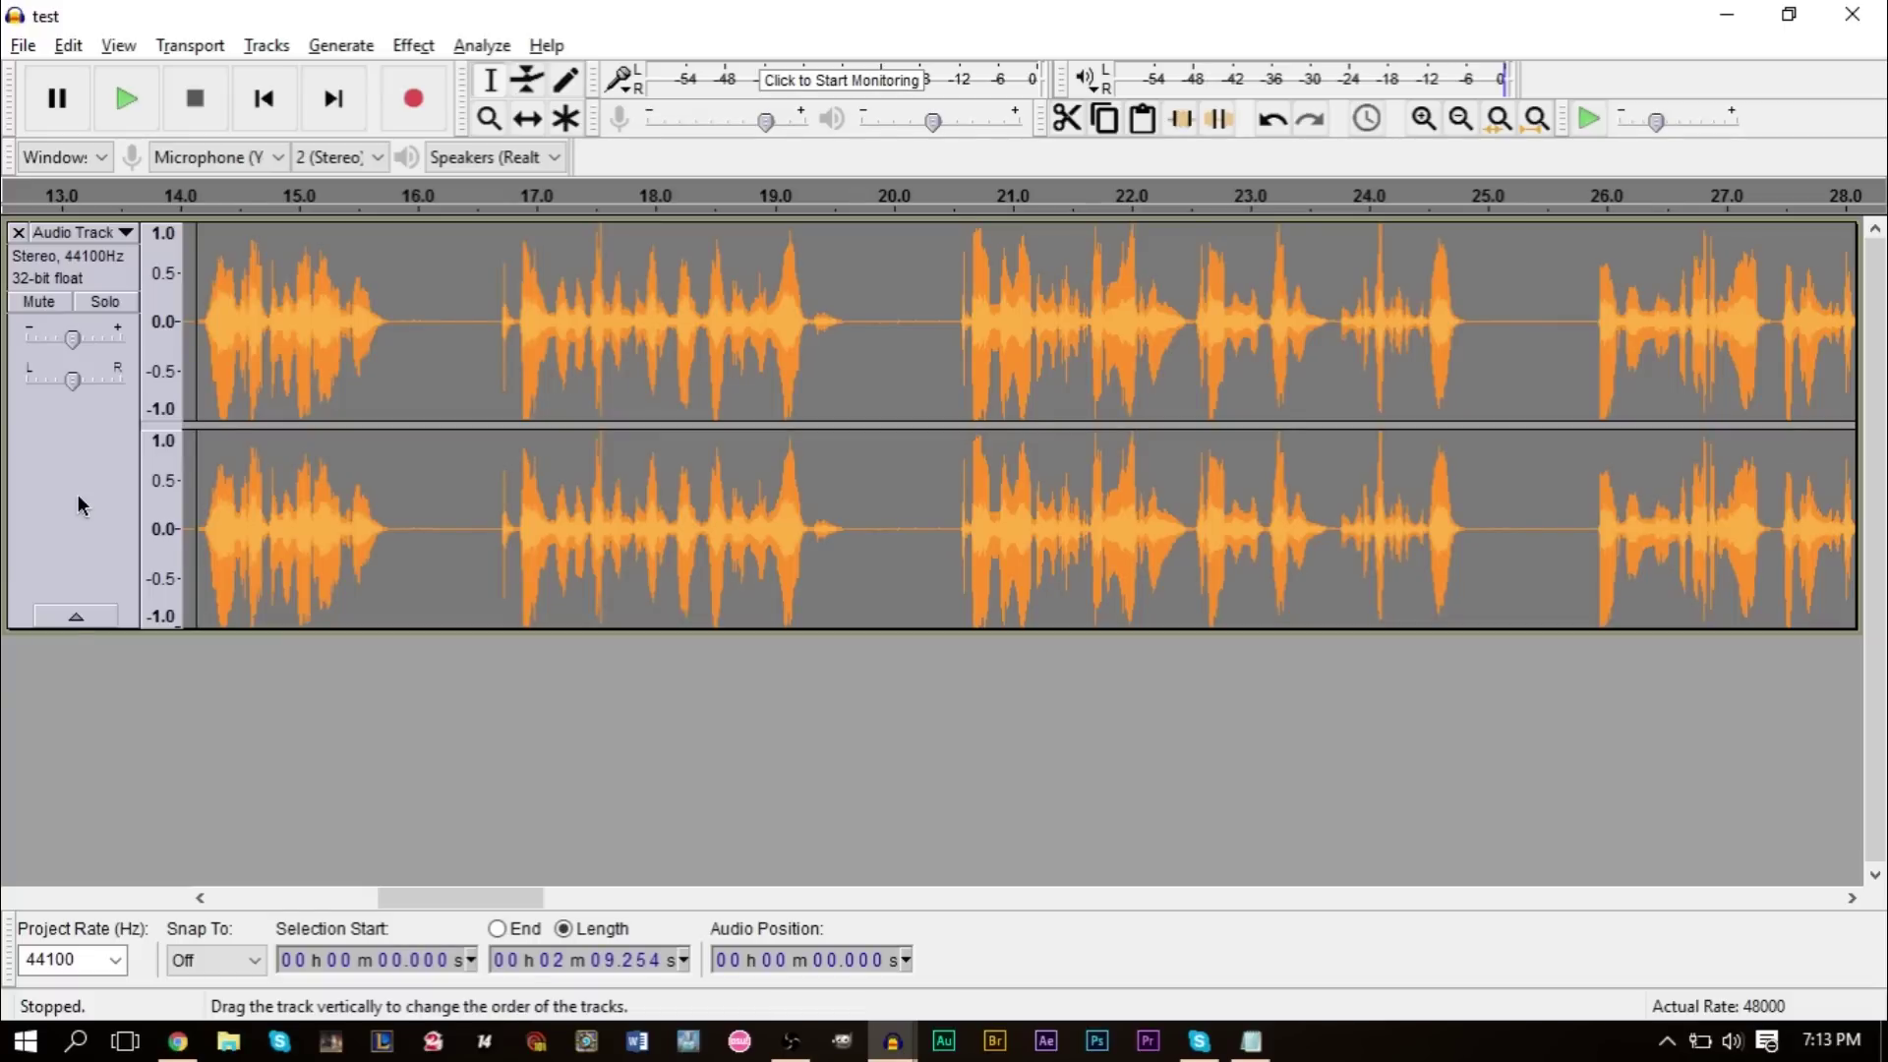
{"action": "left_click", "coordinate": [77, 44]}
{"action": "left_click", "coordinate": [169, 153]}
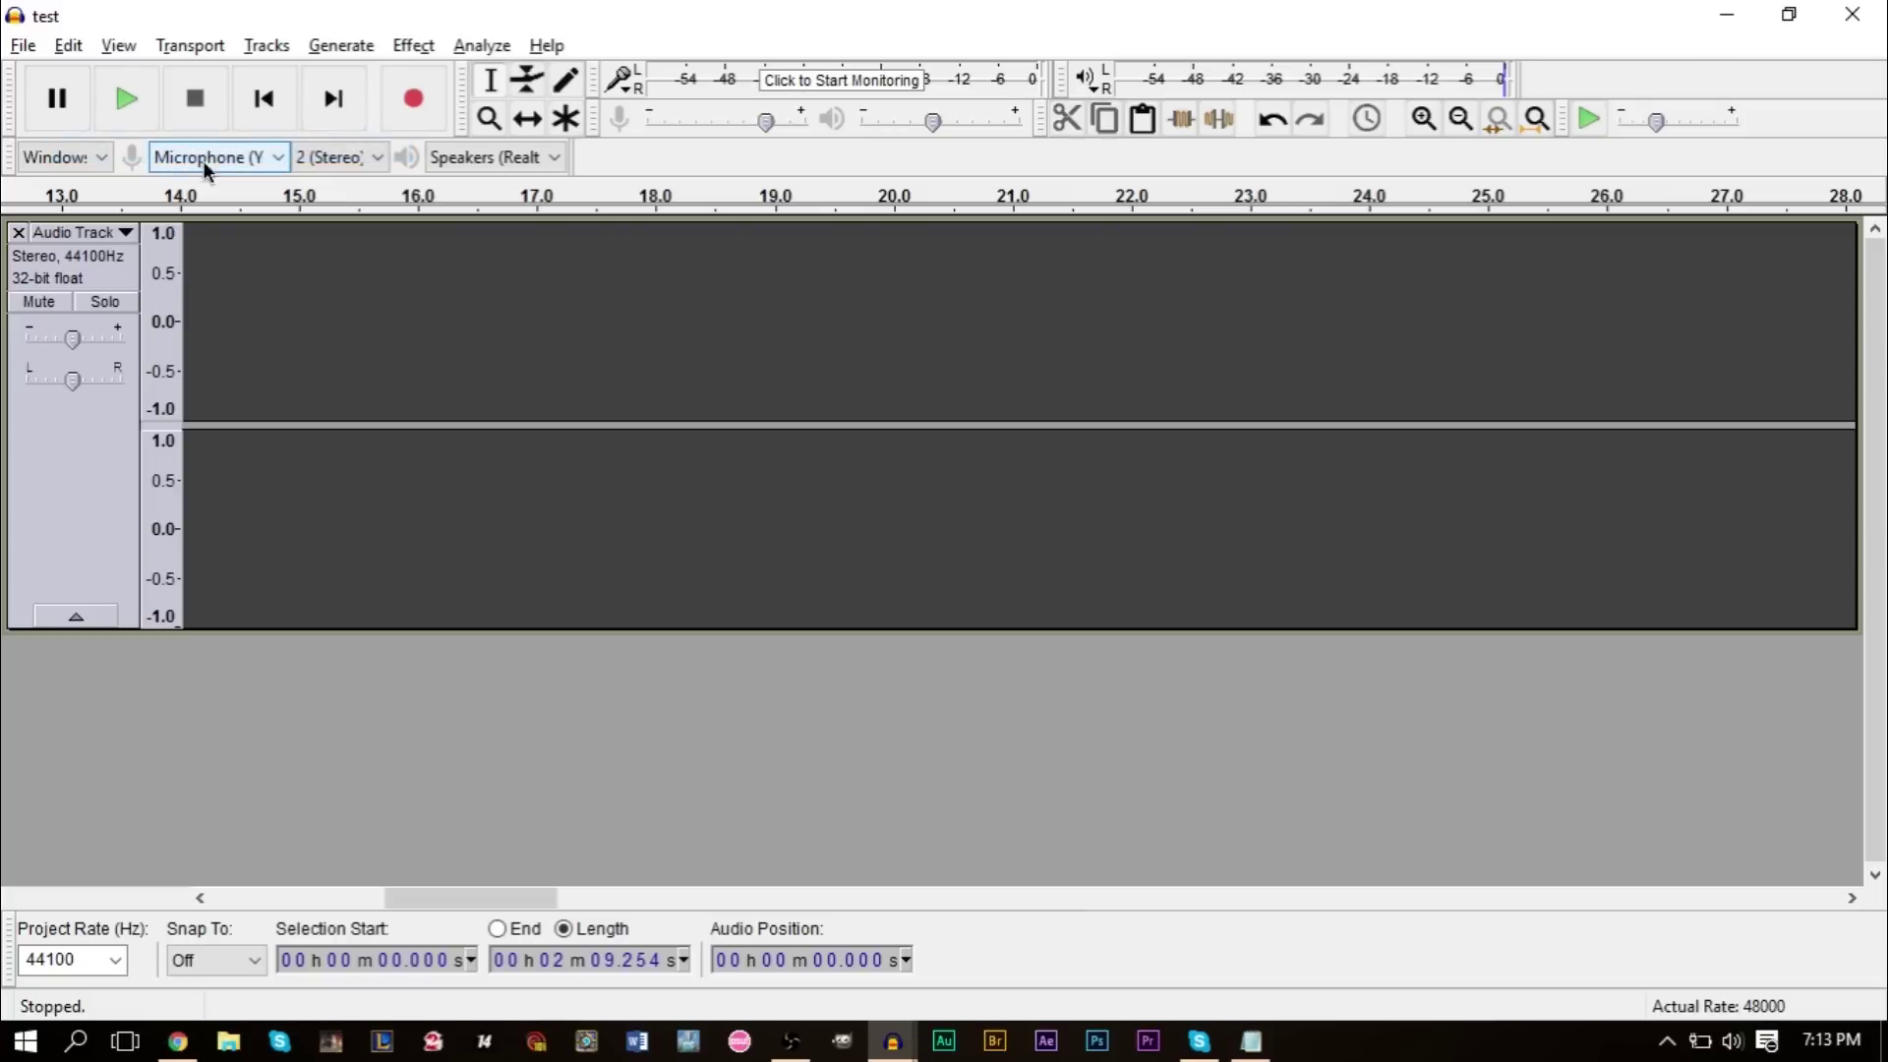
{"action": "mouse_move", "coordinate": [905, 1050]}
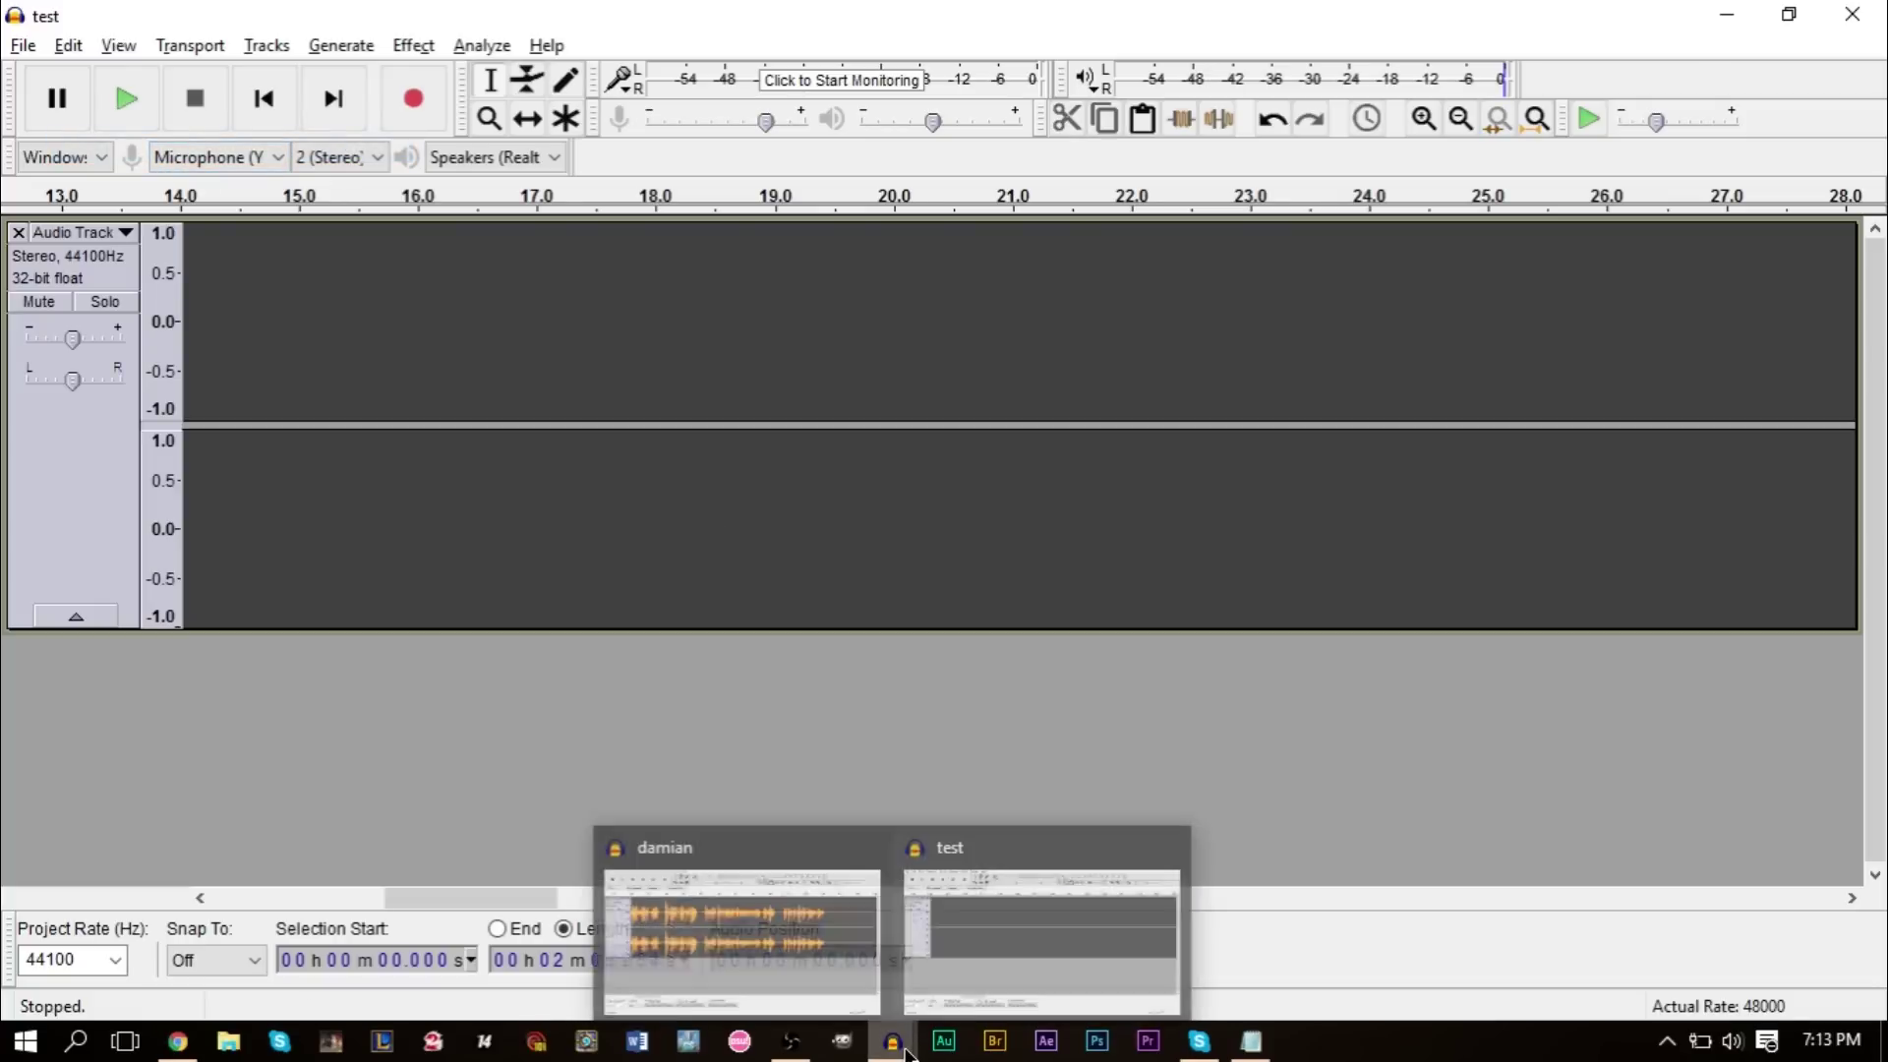
{"action": "left_click", "coordinate": [732, 885]}
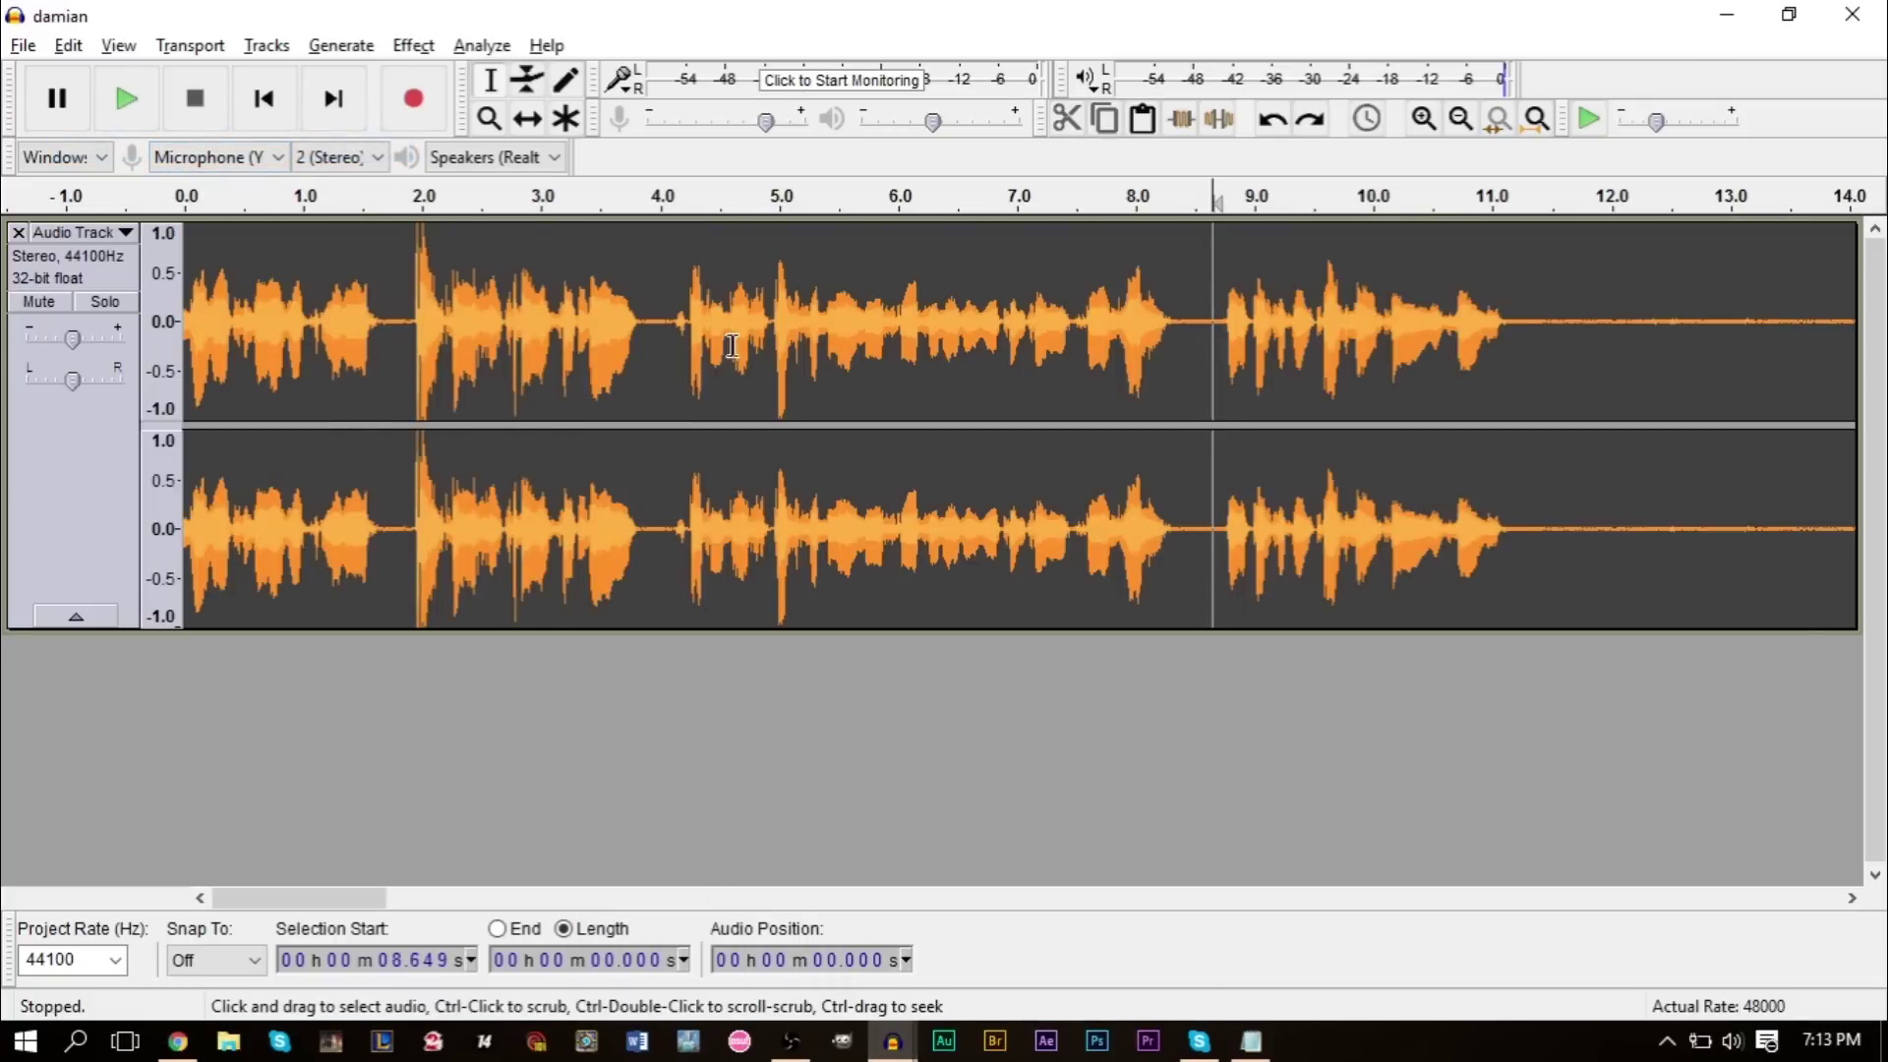
Add a new stereo track to damian and paste the cut test audio into it from the start.
{"action": "left_click", "coordinate": [267, 45]}
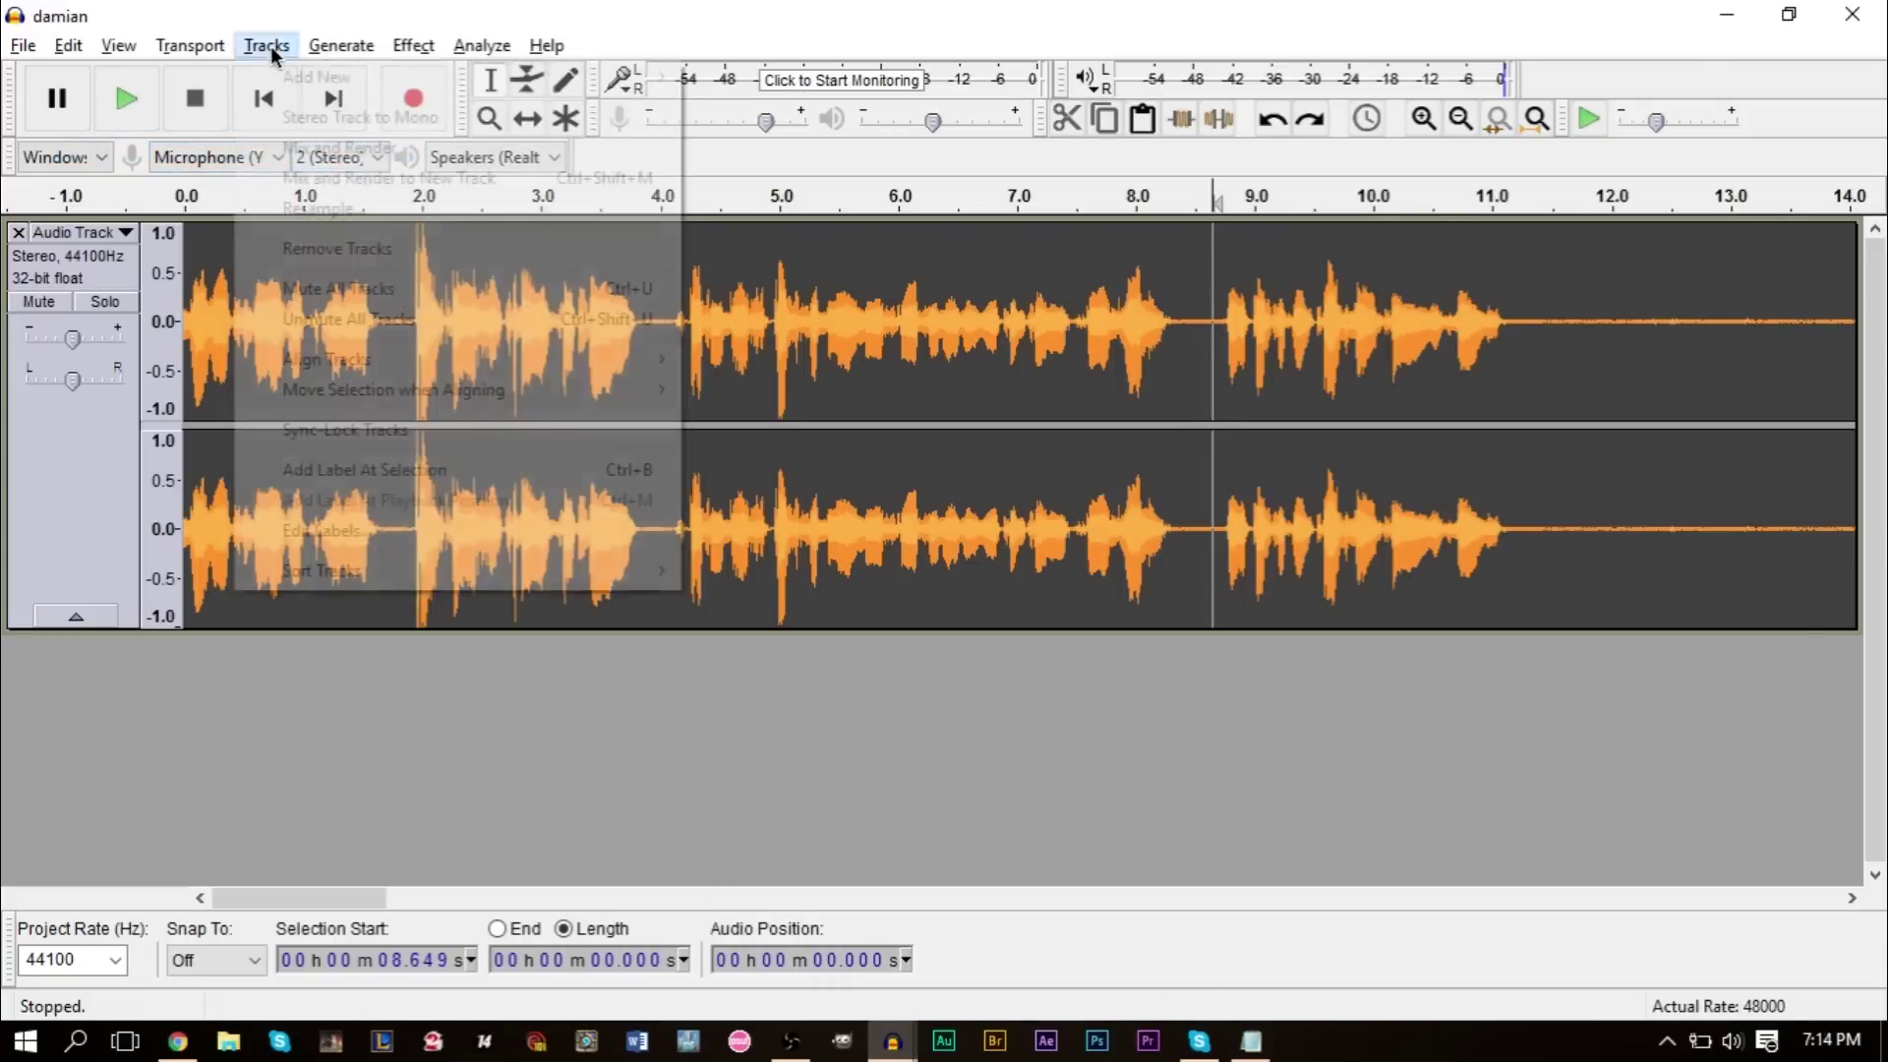
{"action": "mouse_move", "coordinate": [285, 77]}
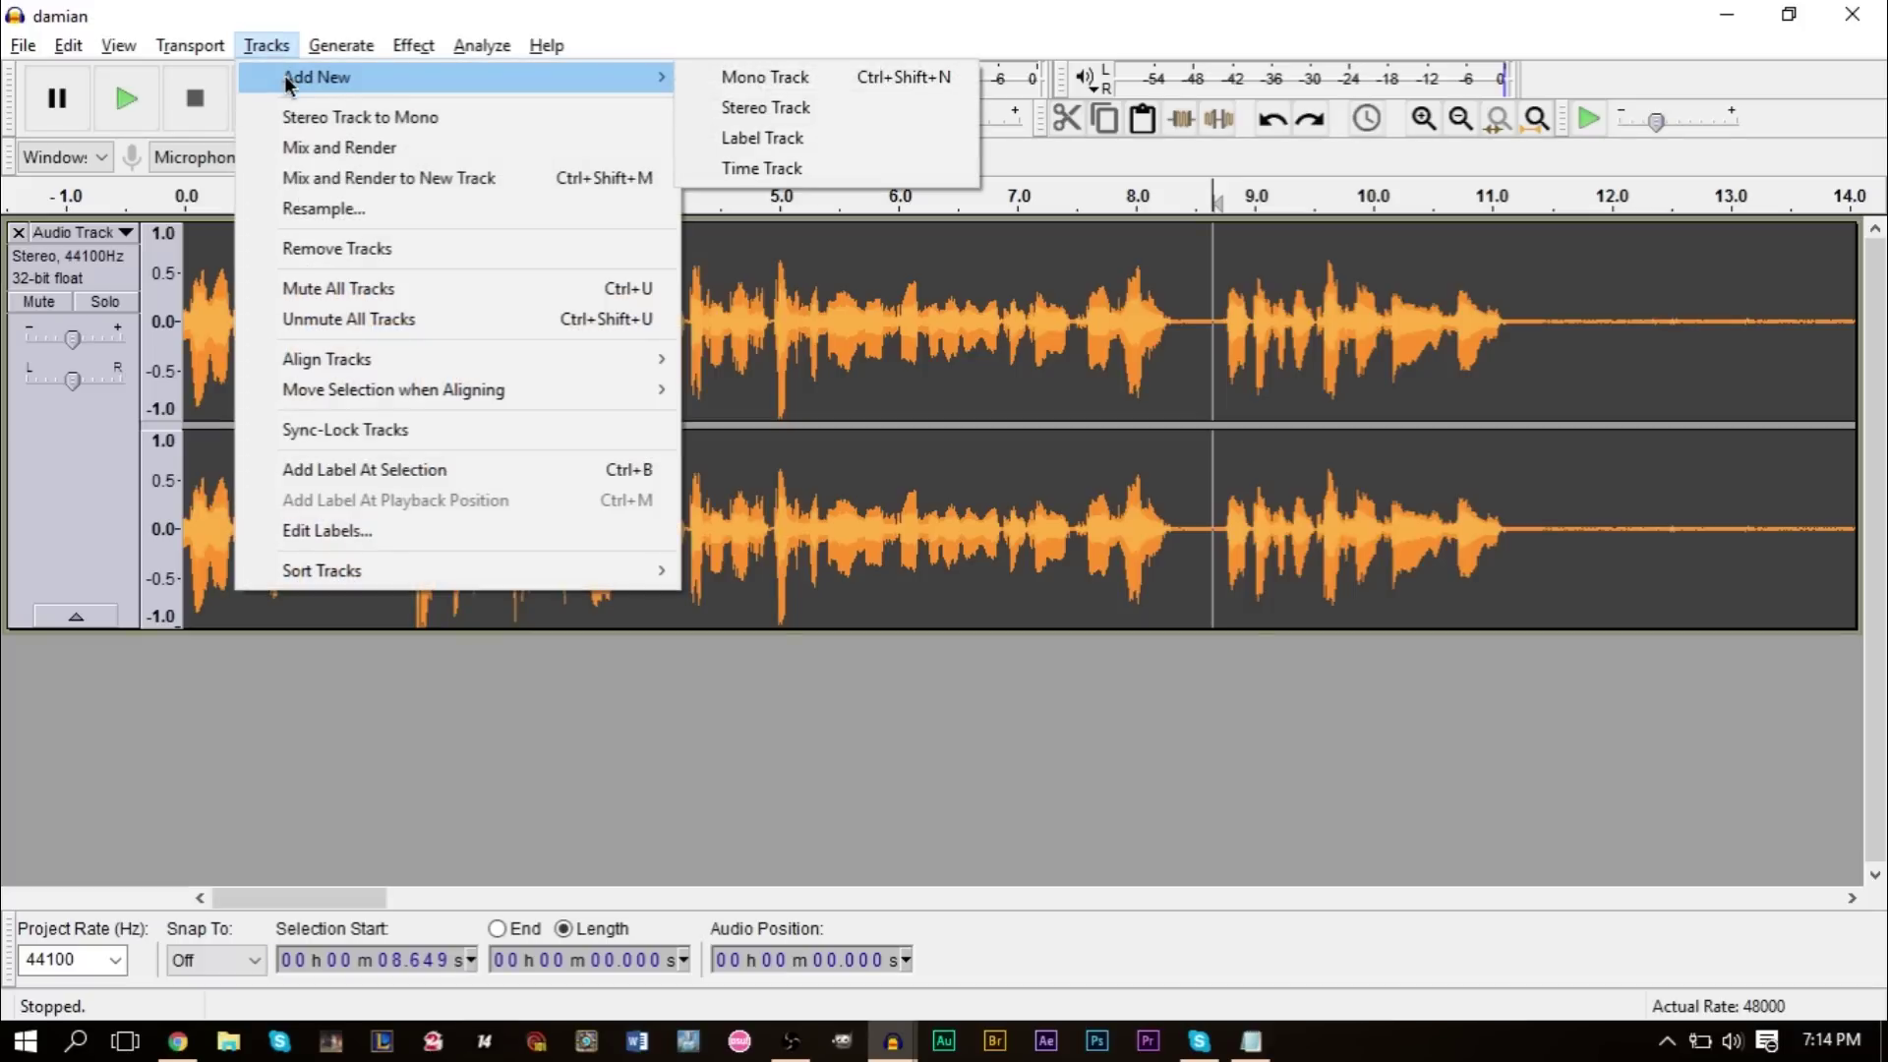
{"action": "left_click", "coordinate": [766, 107]}
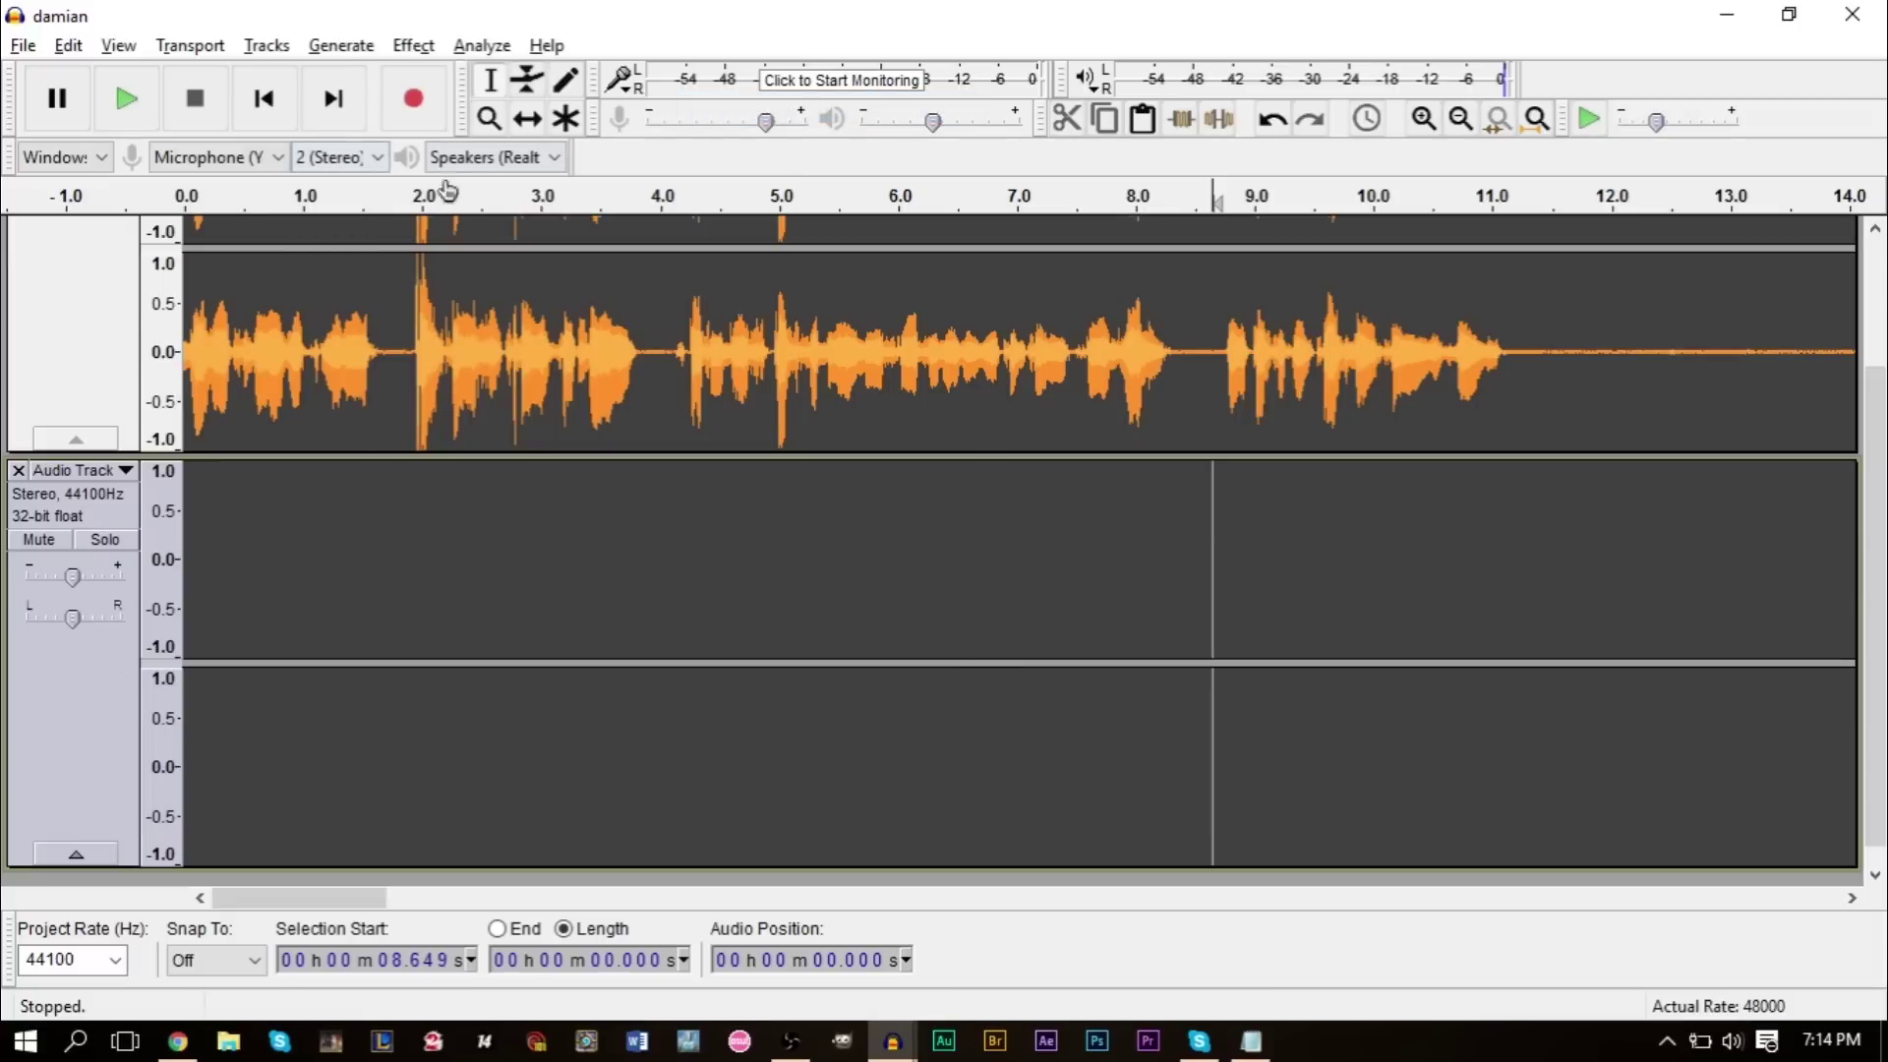
{"action": "left_click", "coordinate": [268, 106]}
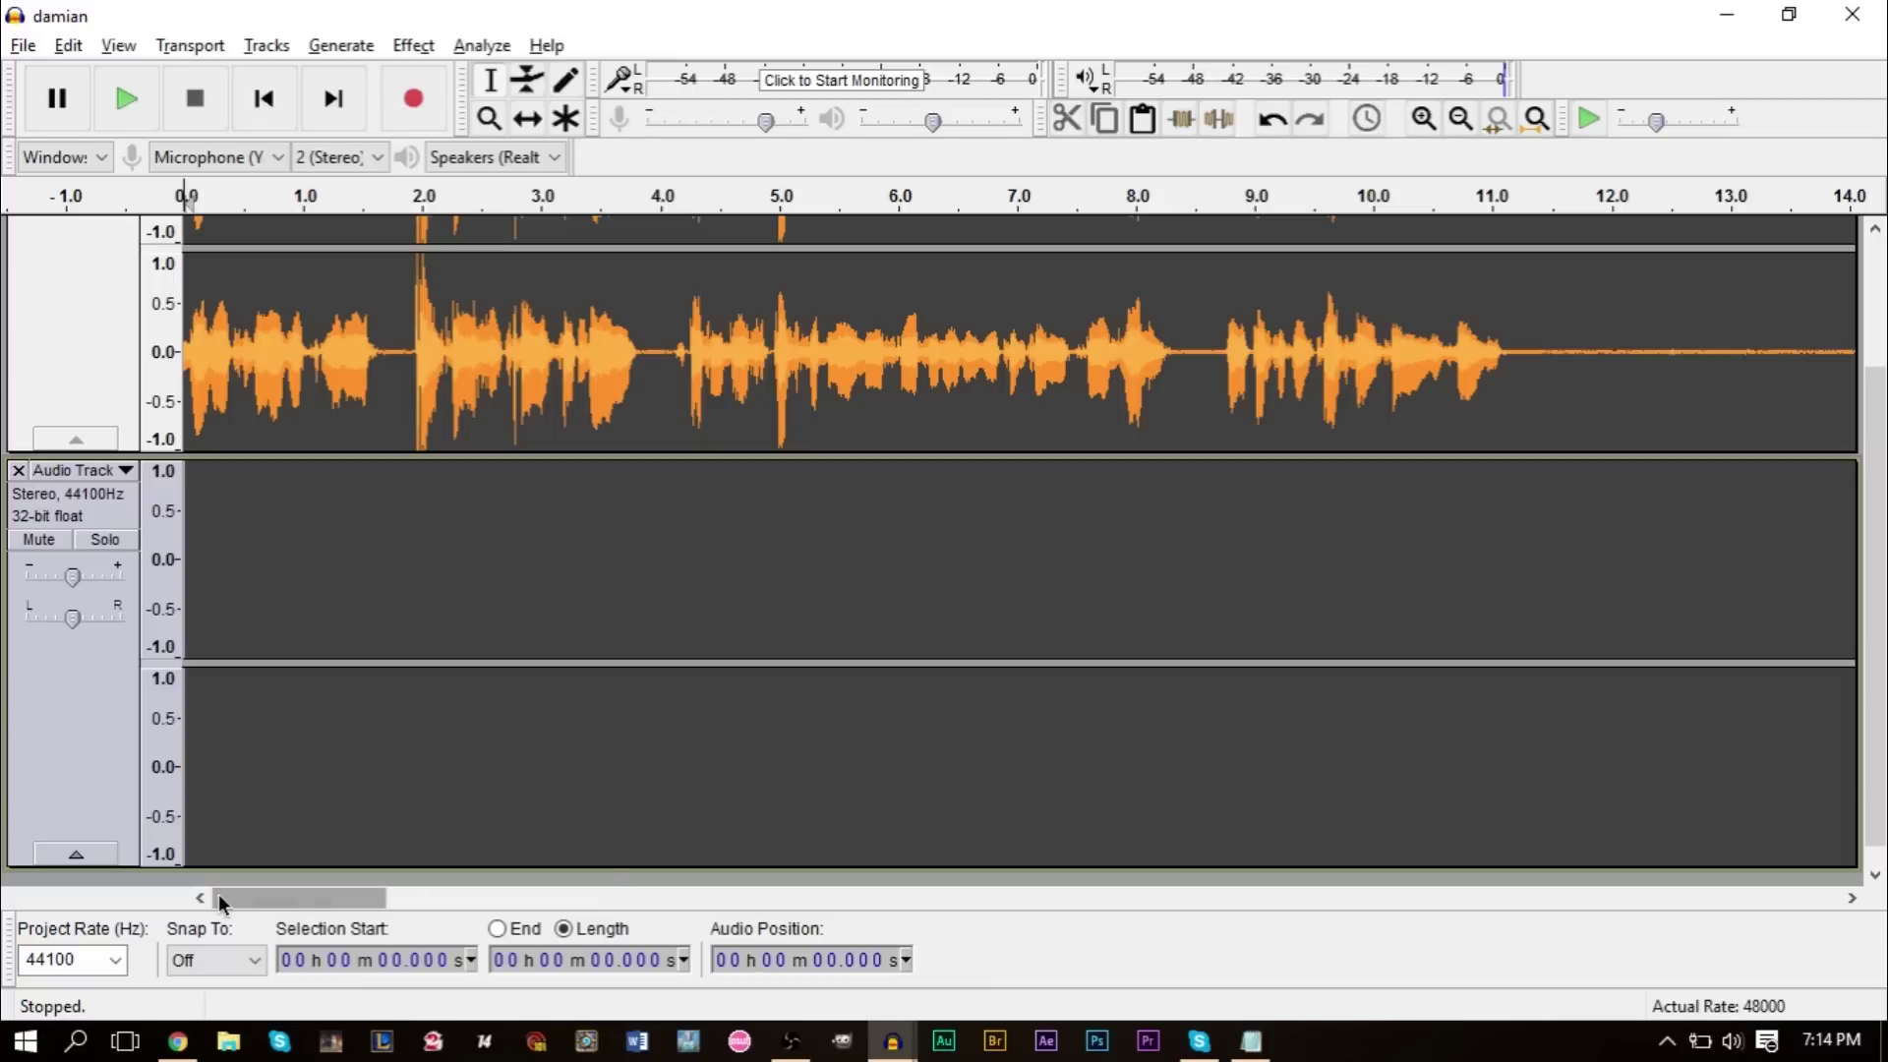
{"action": "key", "text": "ctrl+v"}
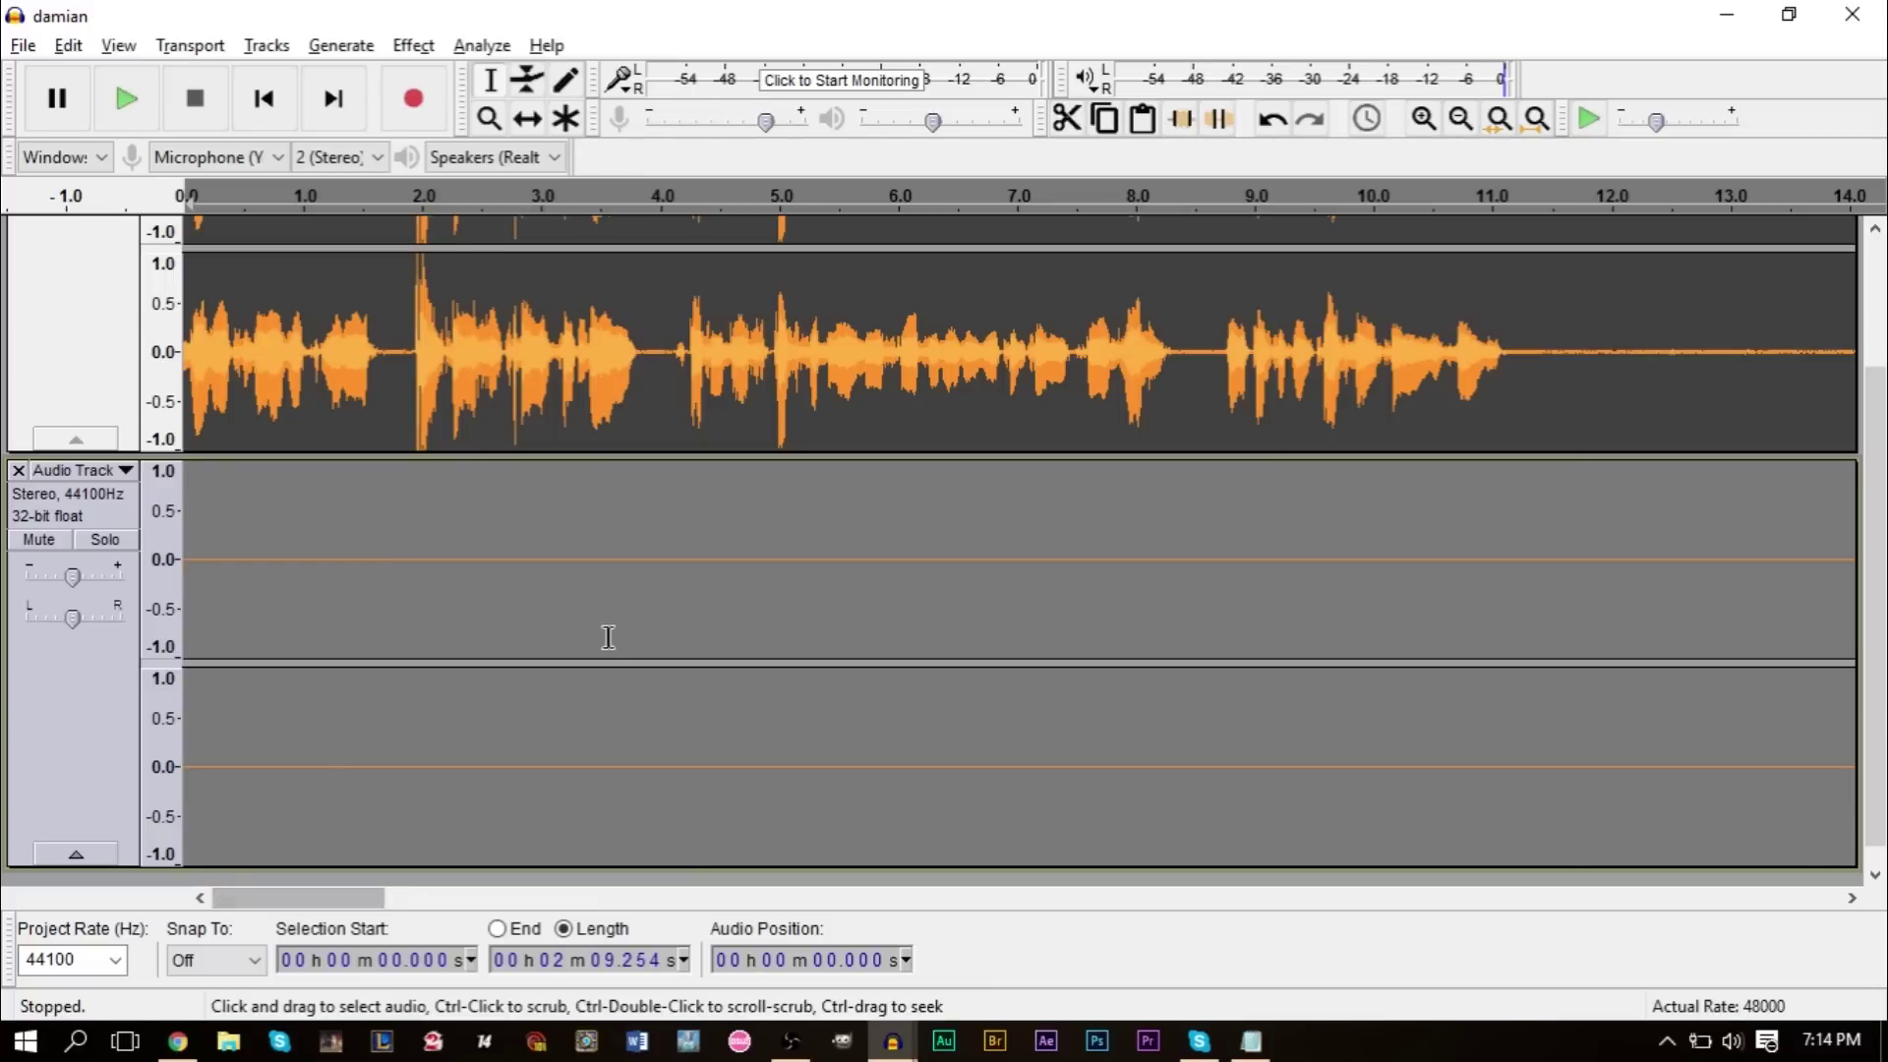
{"action": "left_click", "coordinate": [609, 637]}
Use Time Shift to drag the upper host's clip later, then earlier, then slightly right to match the lower track.
{"action": "left_click_drag", "start_coordinate": [331, 899], "coordinate": [415, 939]}
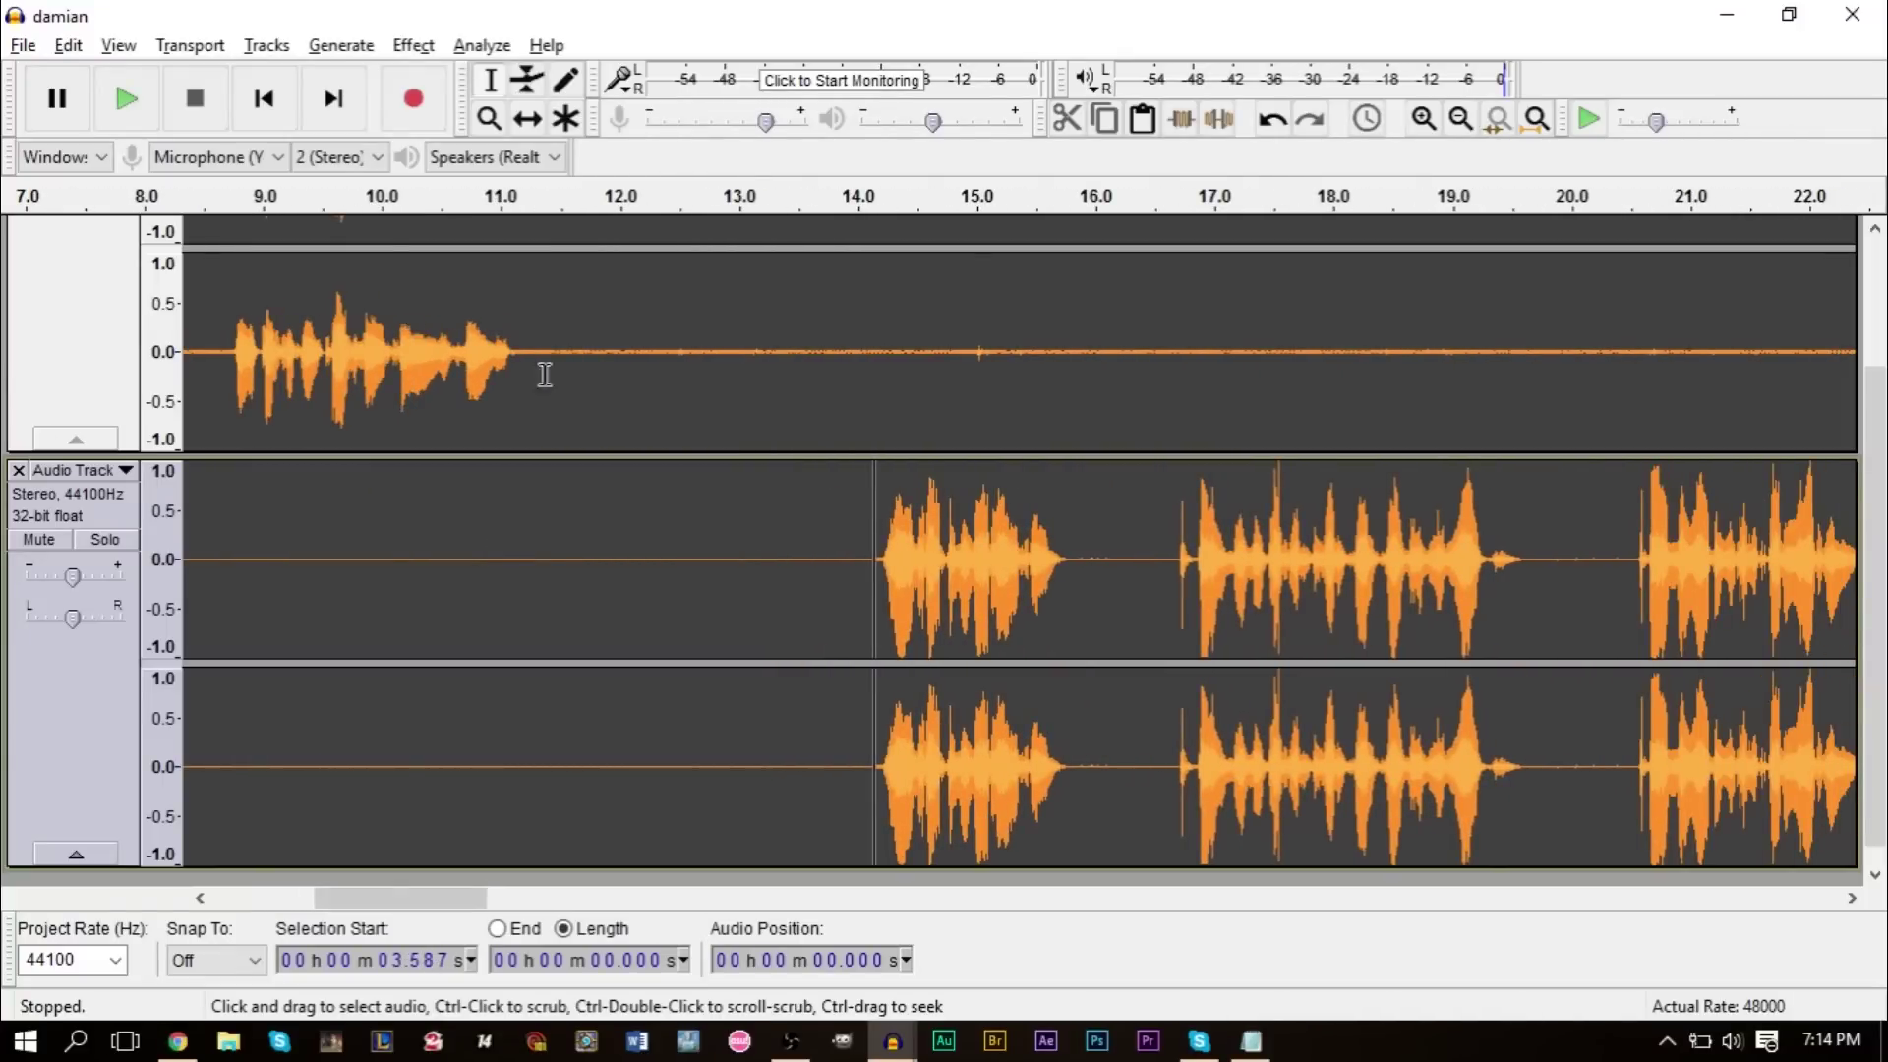
{"action": "left_click", "coordinate": [528, 130]}
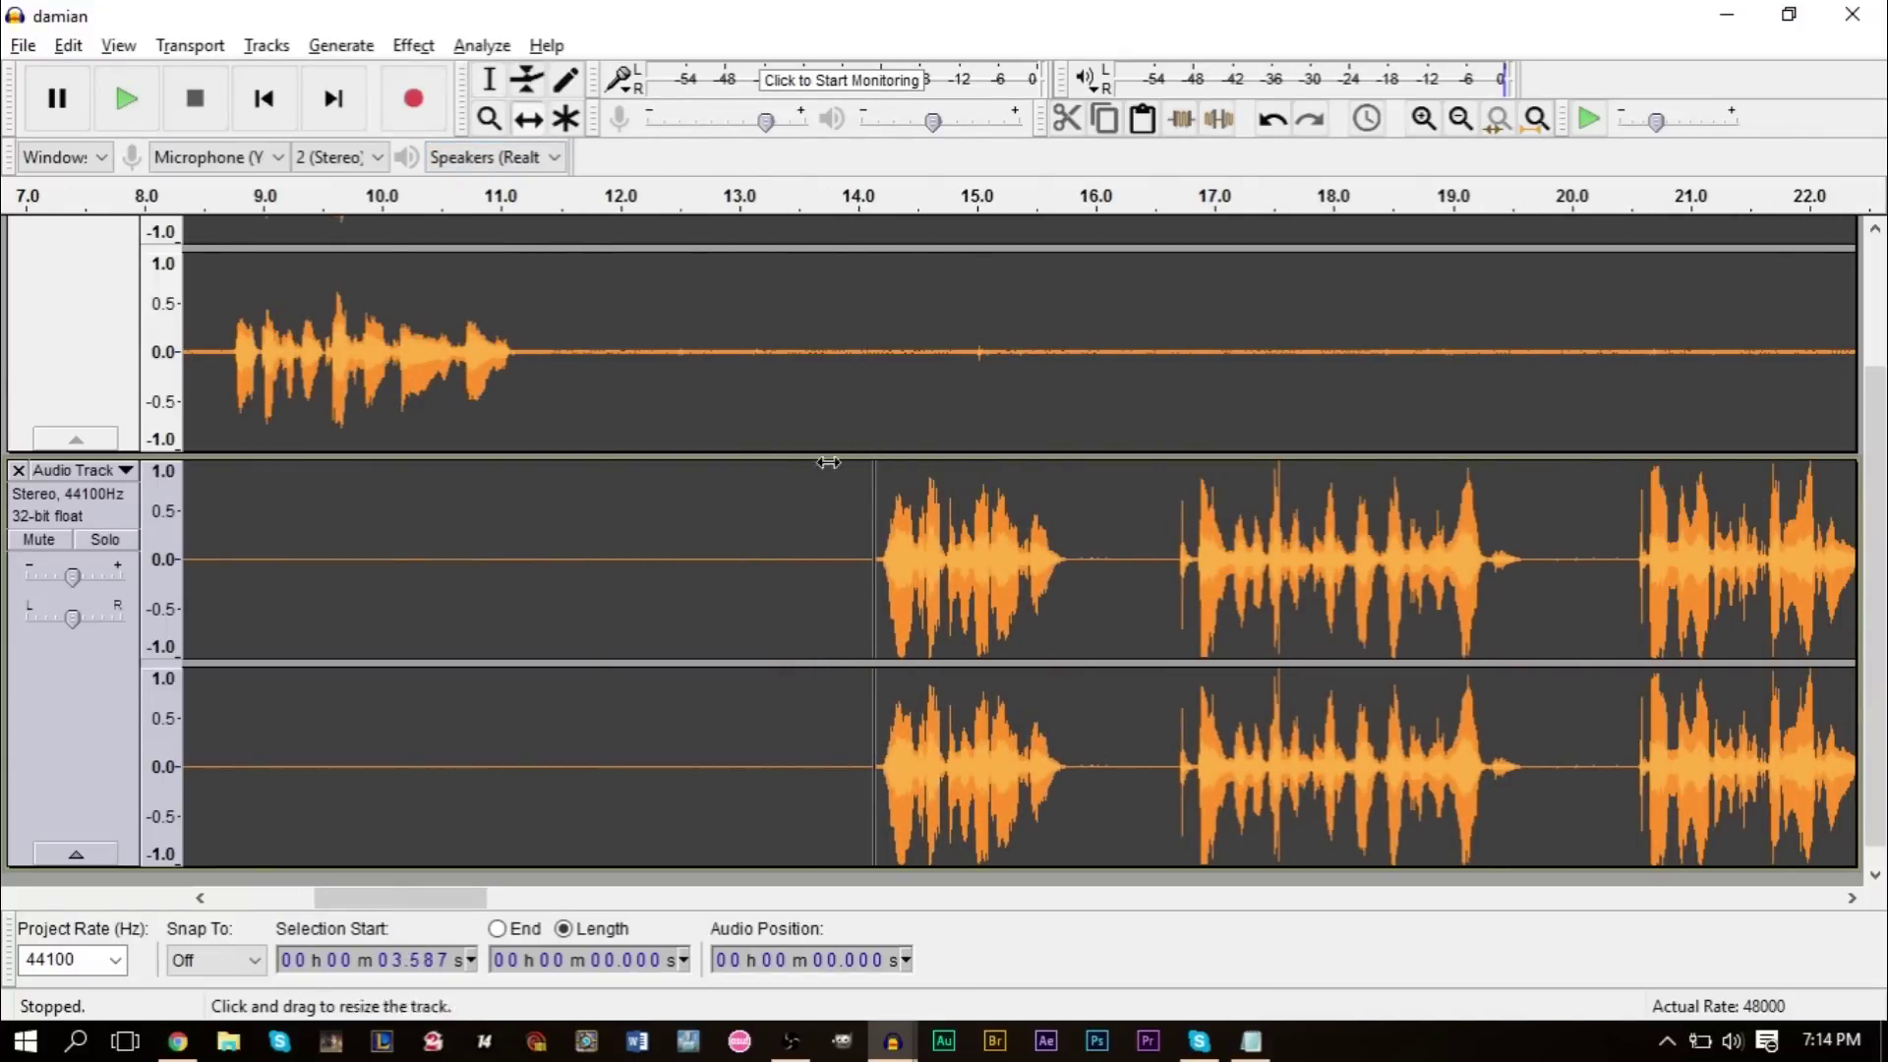
{"action": "left_click_drag", "start_coordinate": [616, 420], "coordinate": [845, 454]}
{"action": "scroll", "coordinate": [765, 281], "scroll_direction": "up", "scroll_amount": 3}
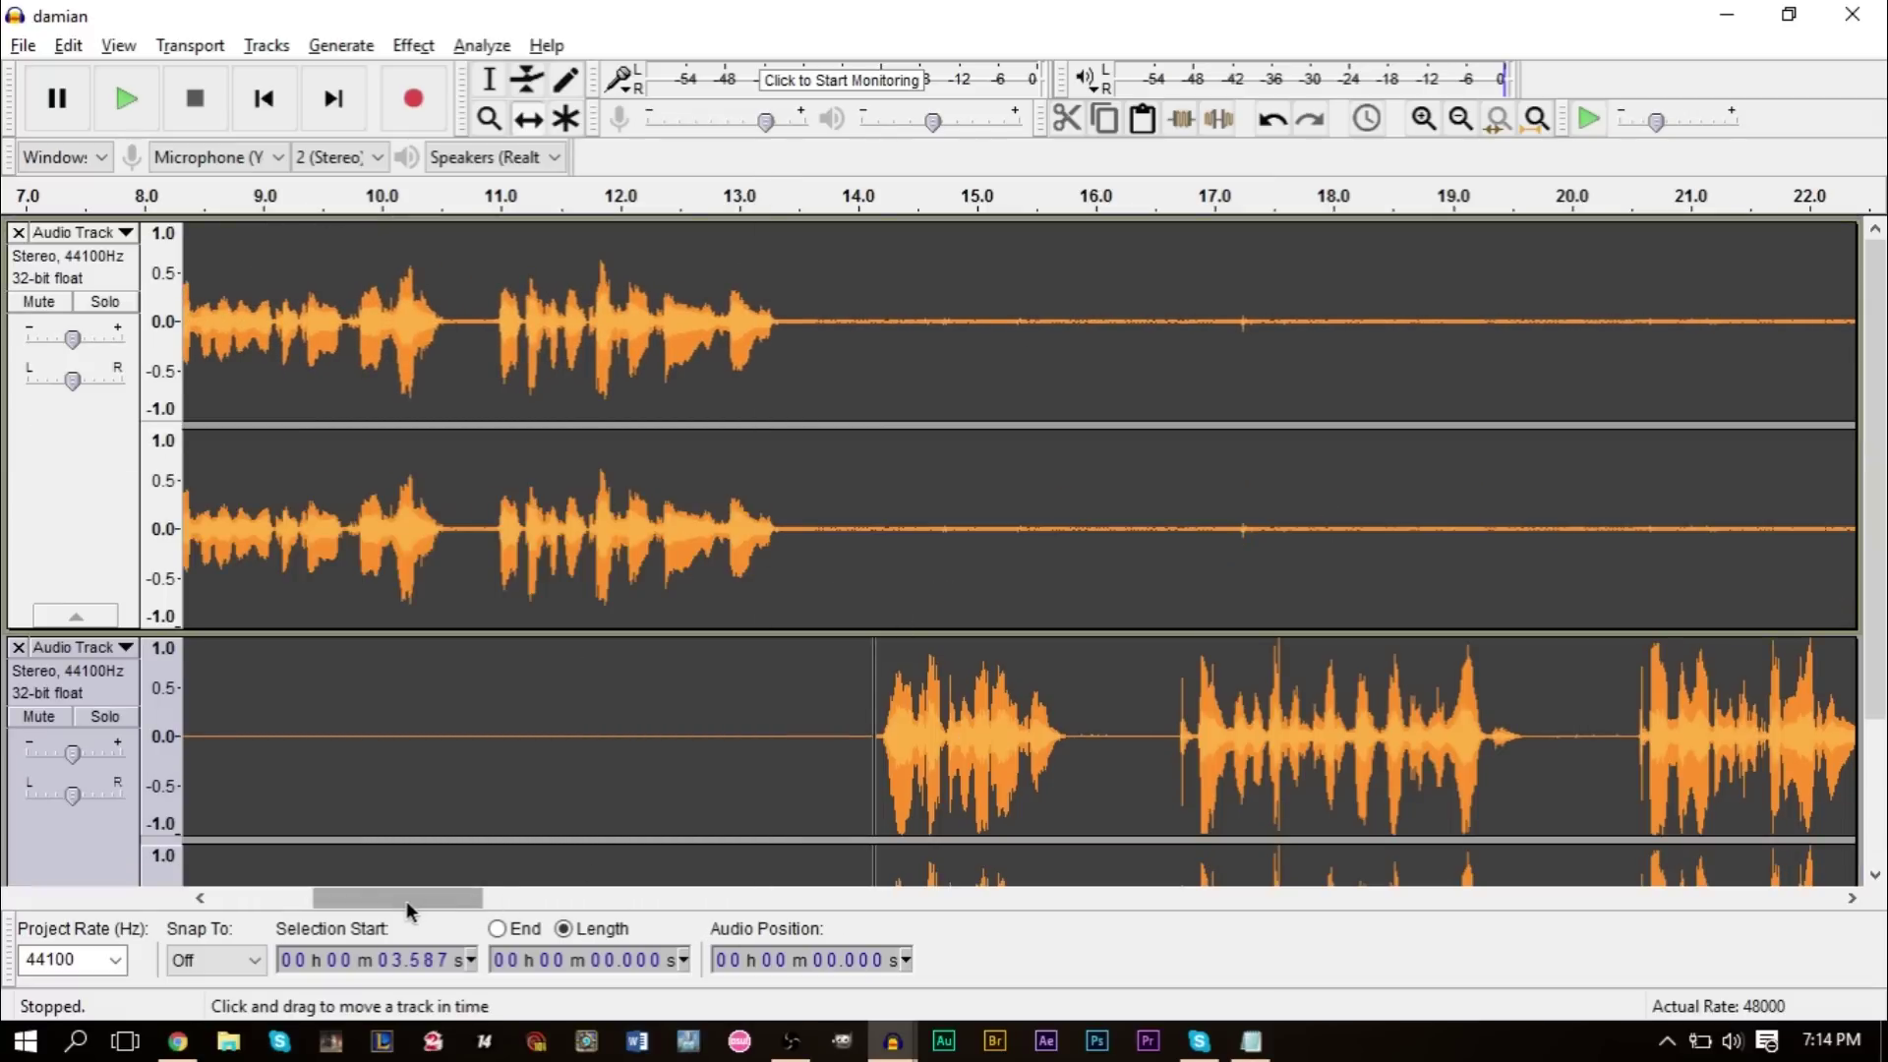
{"action": "left_click_drag", "start_coordinate": [406, 901], "coordinate": [1381, 896]}
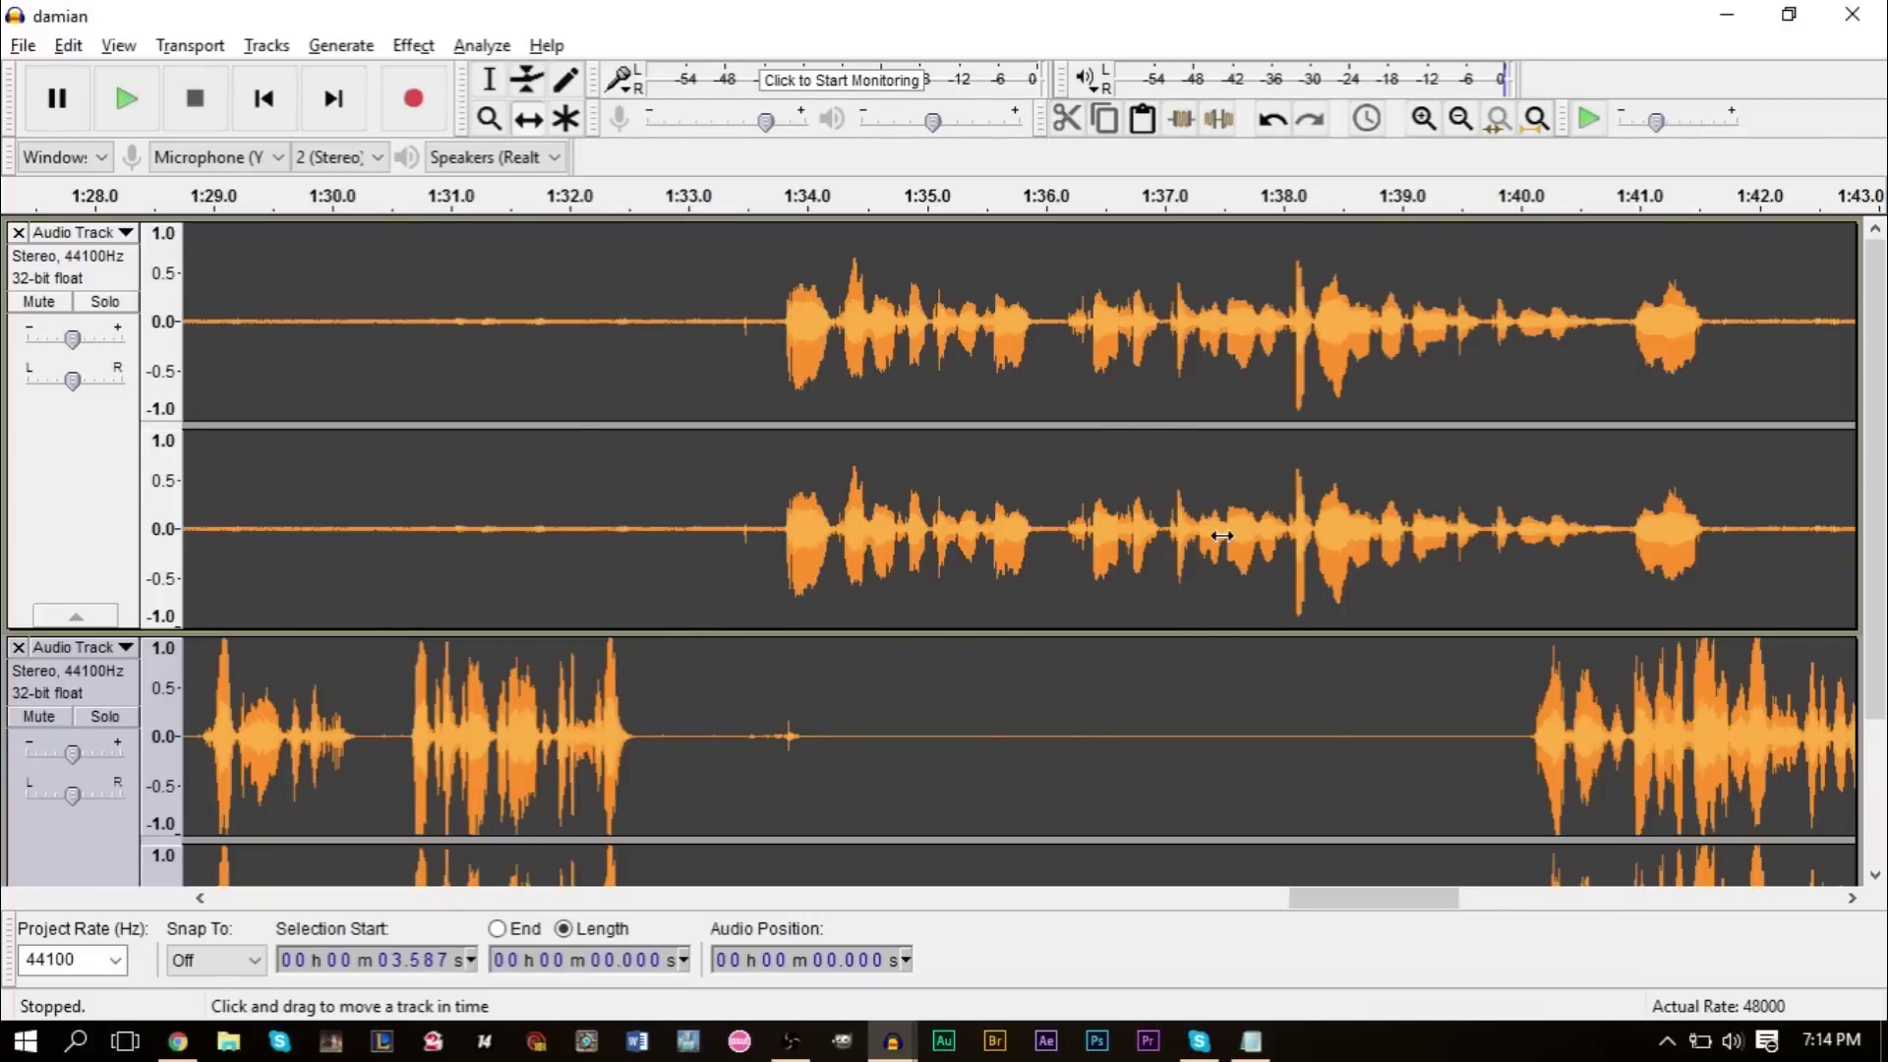
{"action": "left_click_drag", "start_coordinate": [1220, 531], "coordinate": [1121, 518]}
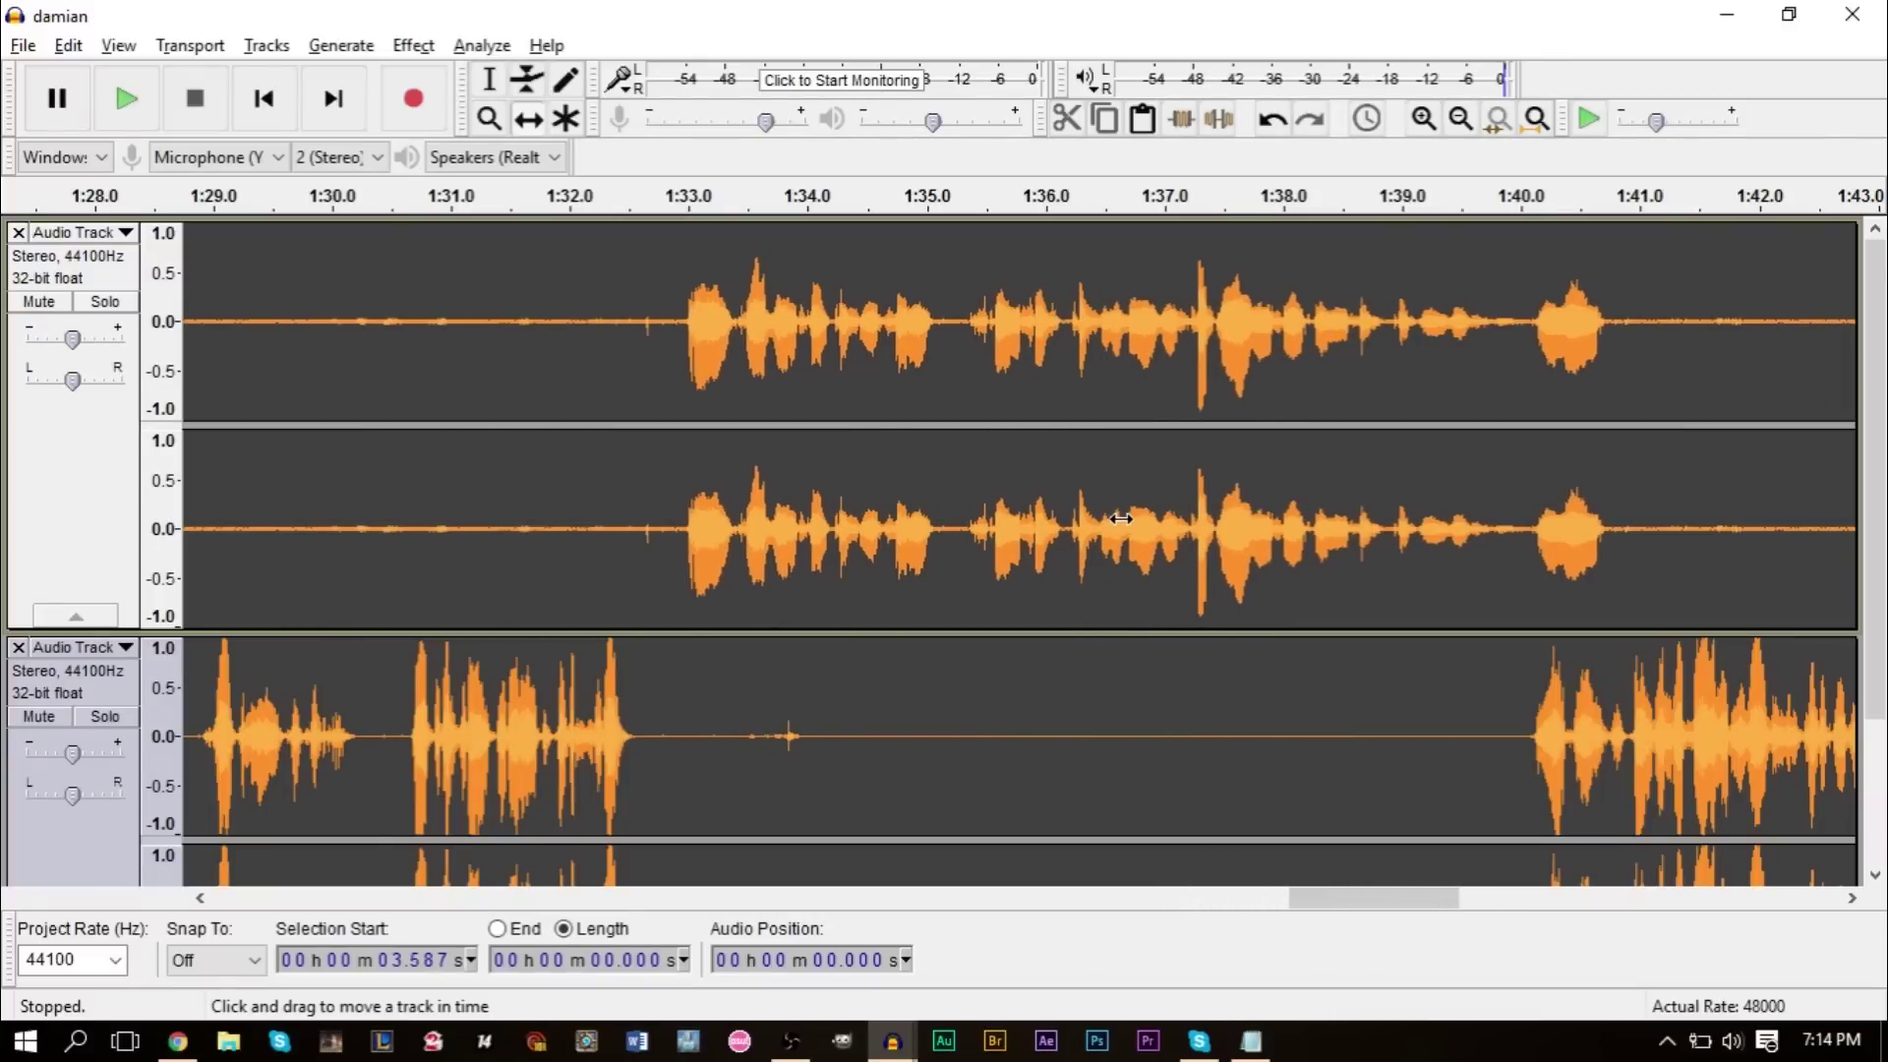
{"action": "left_click_drag", "start_coordinate": [1357, 903], "coordinate": [992, 935]}
{"action": "left_click_drag", "start_coordinate": [810, 590], "coordinate": [845, 593]}
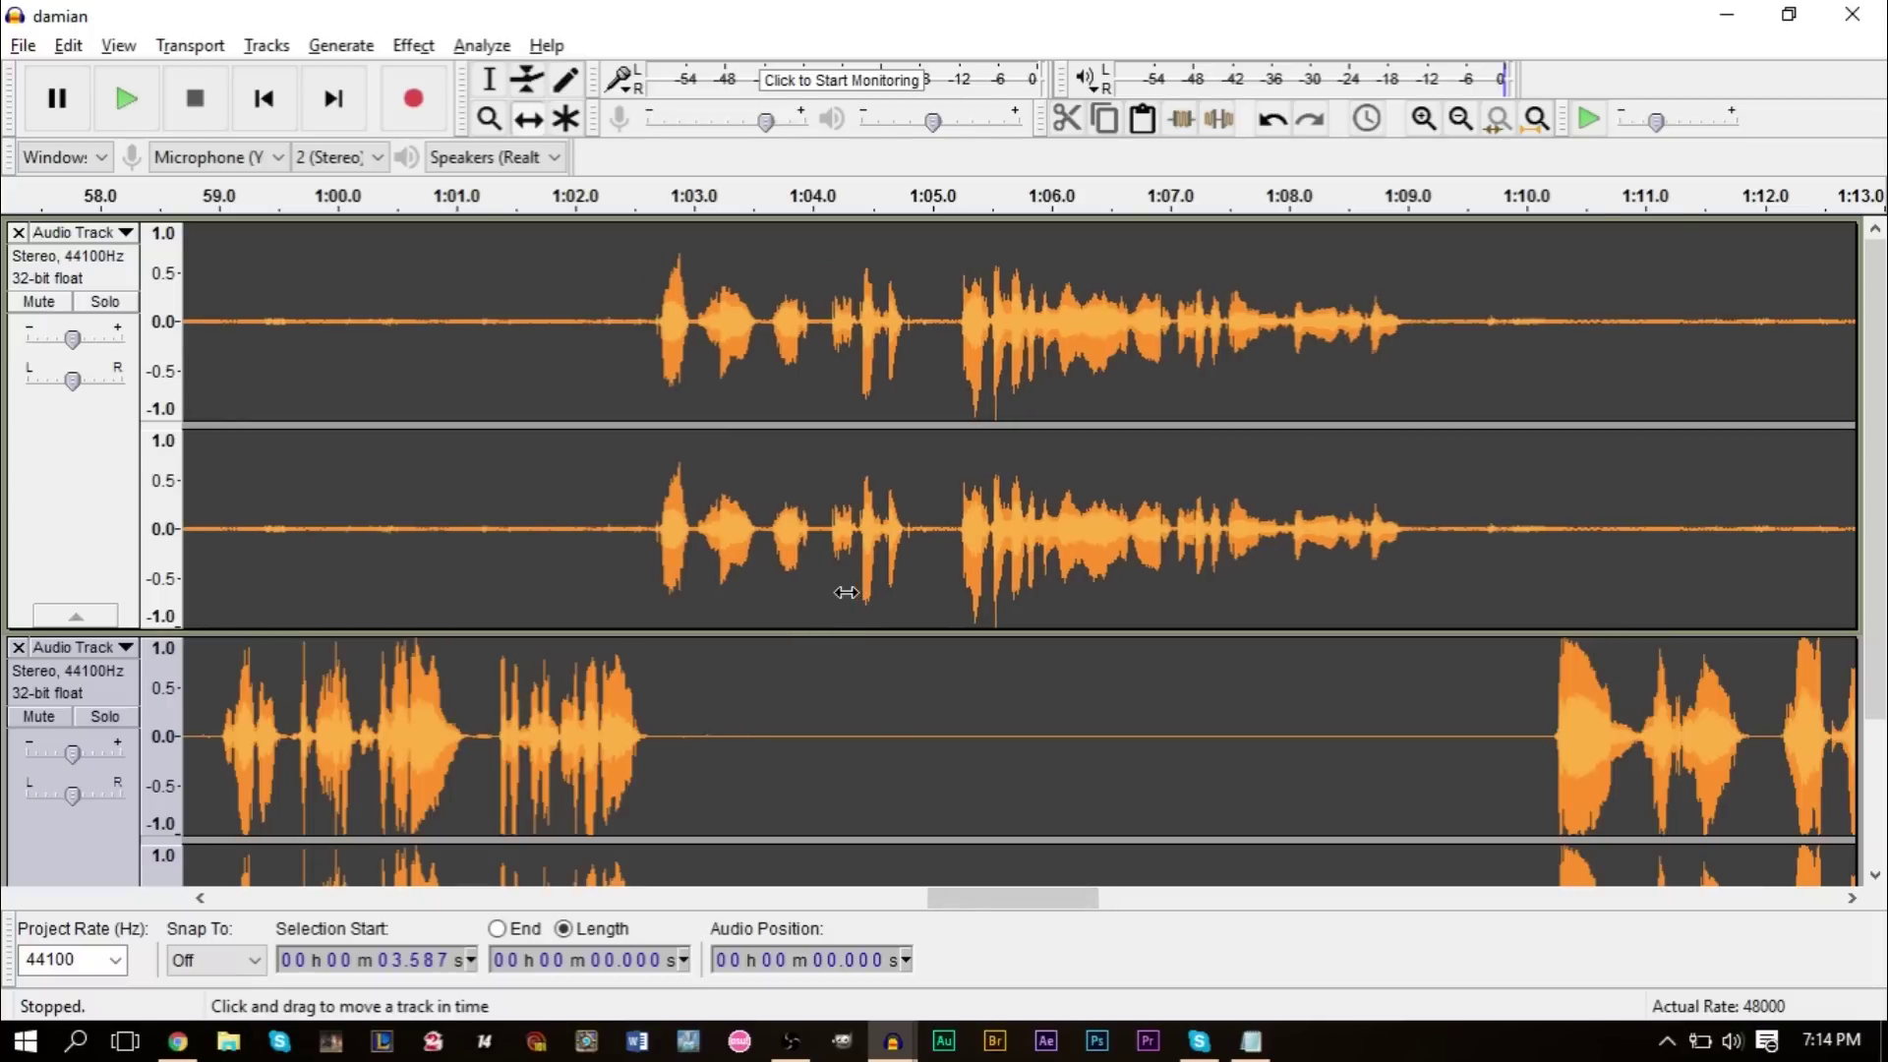
{"action": "left_click_drag", "start_coordinate": [976, 906], "coordinate": [173, 949]}
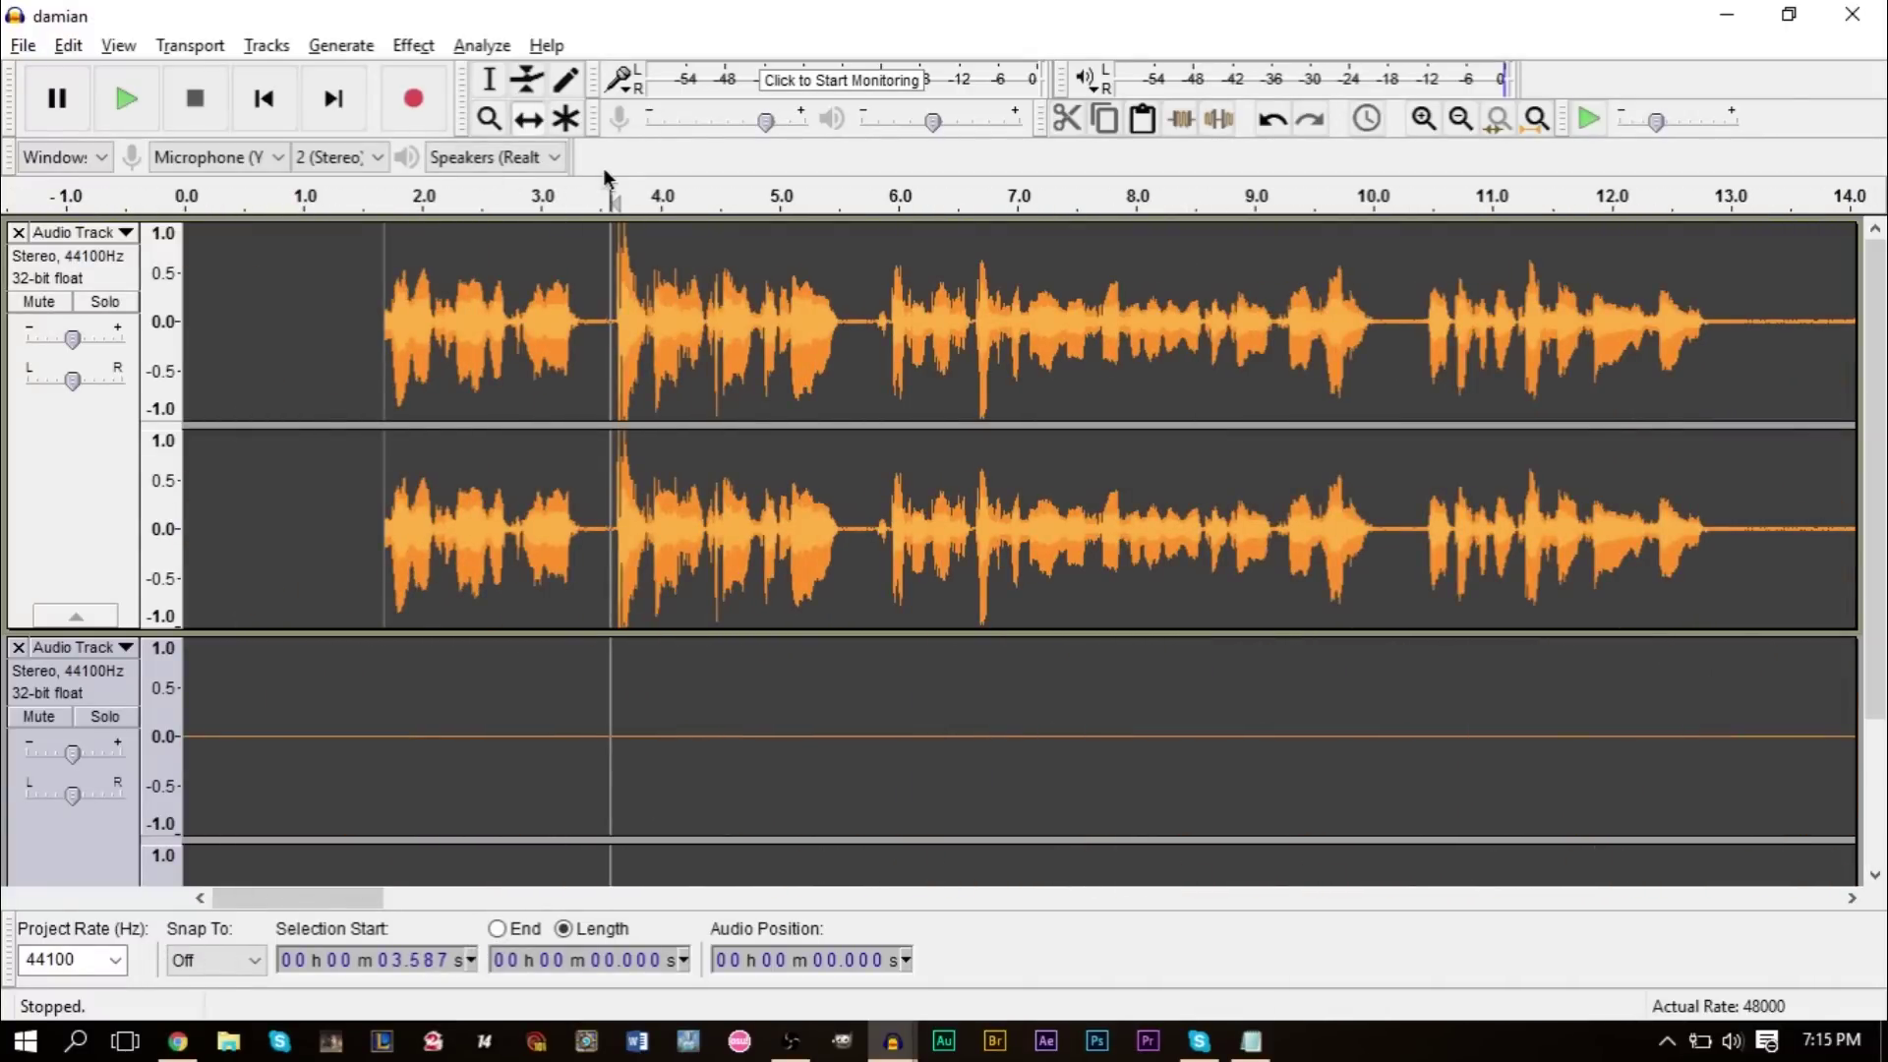
{"action": "left_click", "coordinate": [625, 192]}
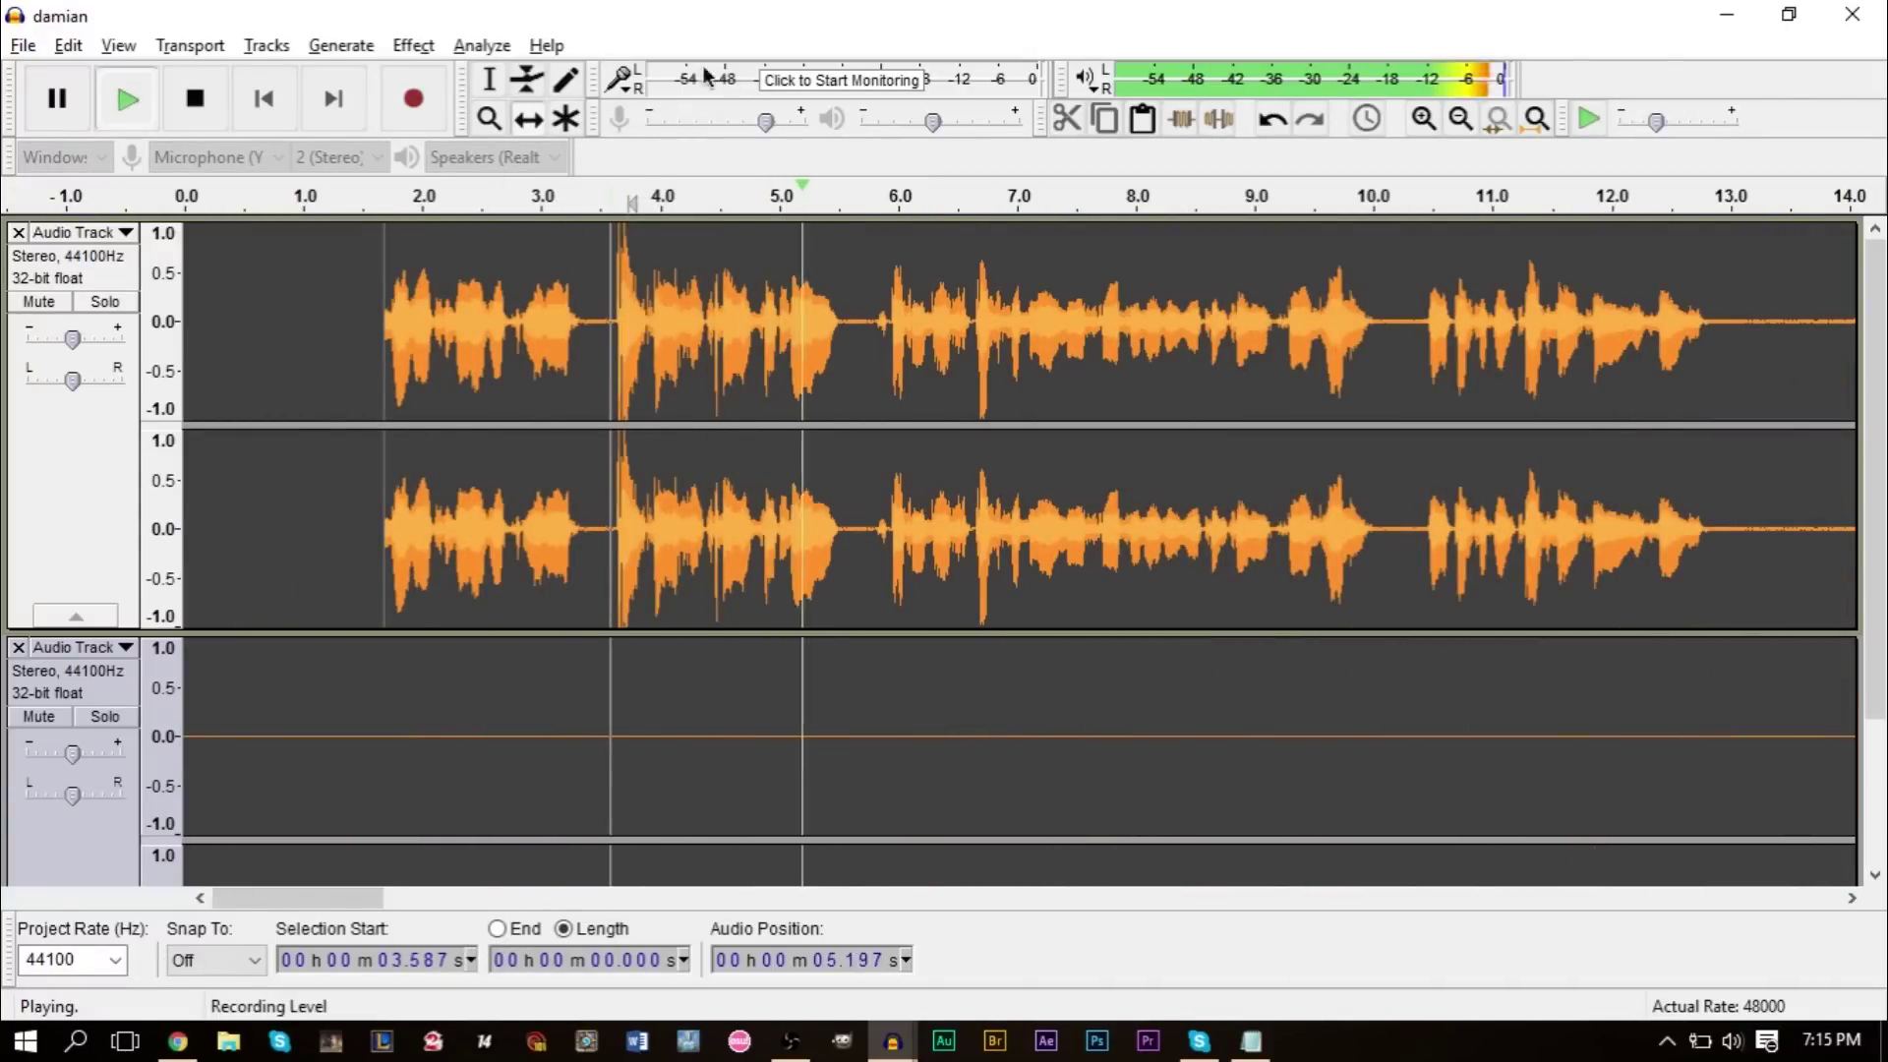
{"action": "left_click", "coordinate": [859, 498]}
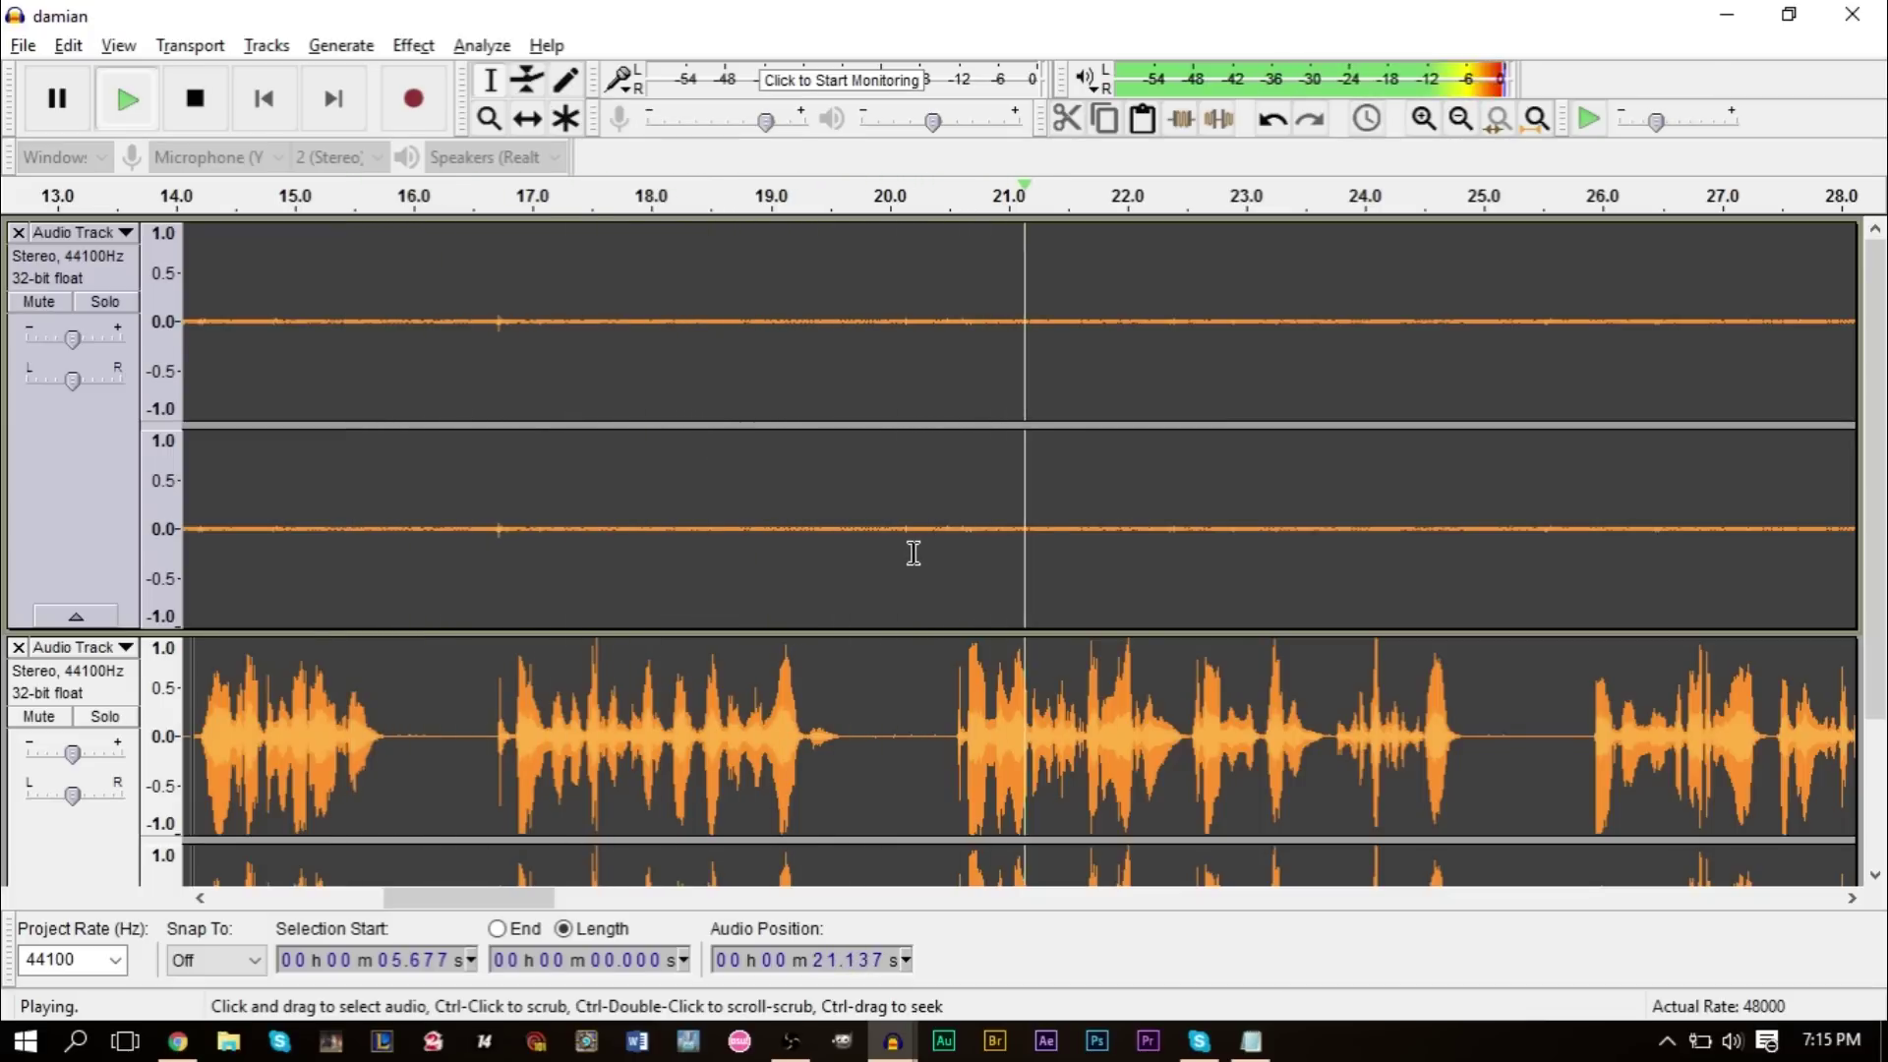
{"action": "key", "text": "space"}
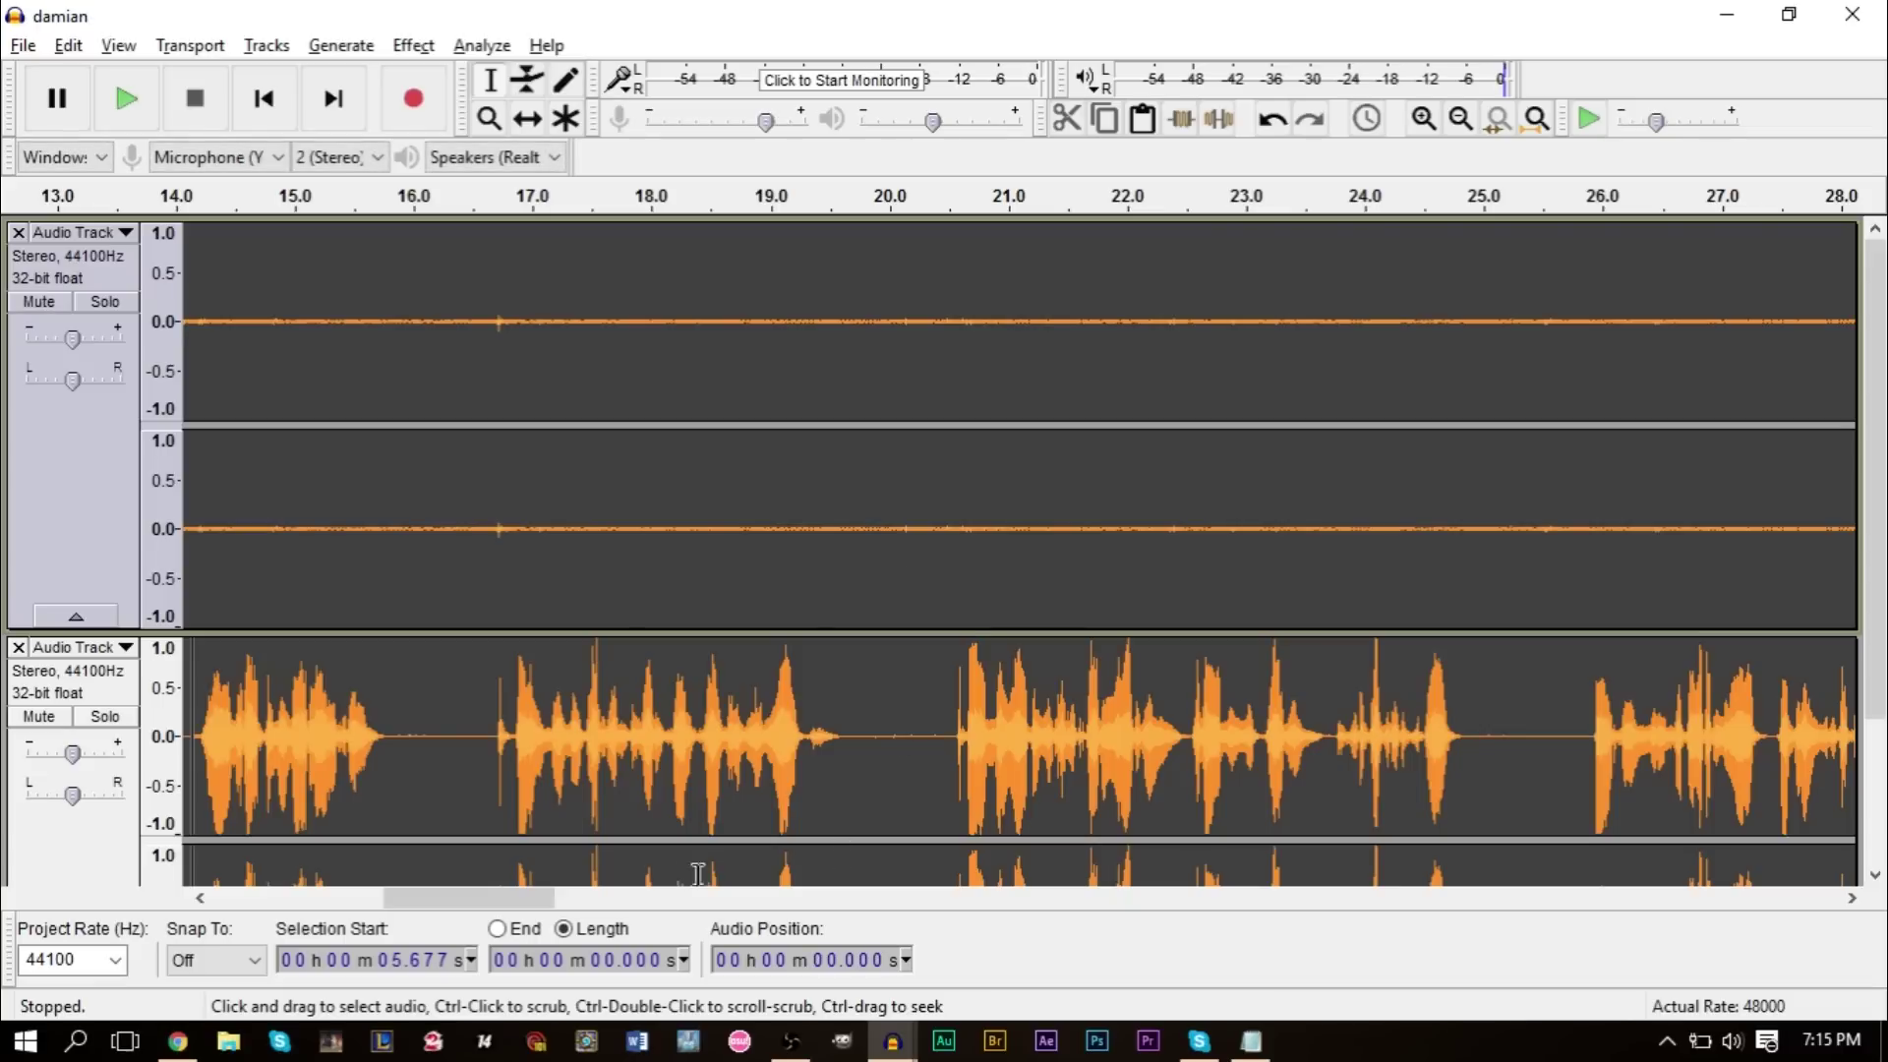
Scroll the timeline and clear the short range selection.
{"action": "left_click_drag", "start_coordinate": [517, 903], "coordinate": [466, 908]}
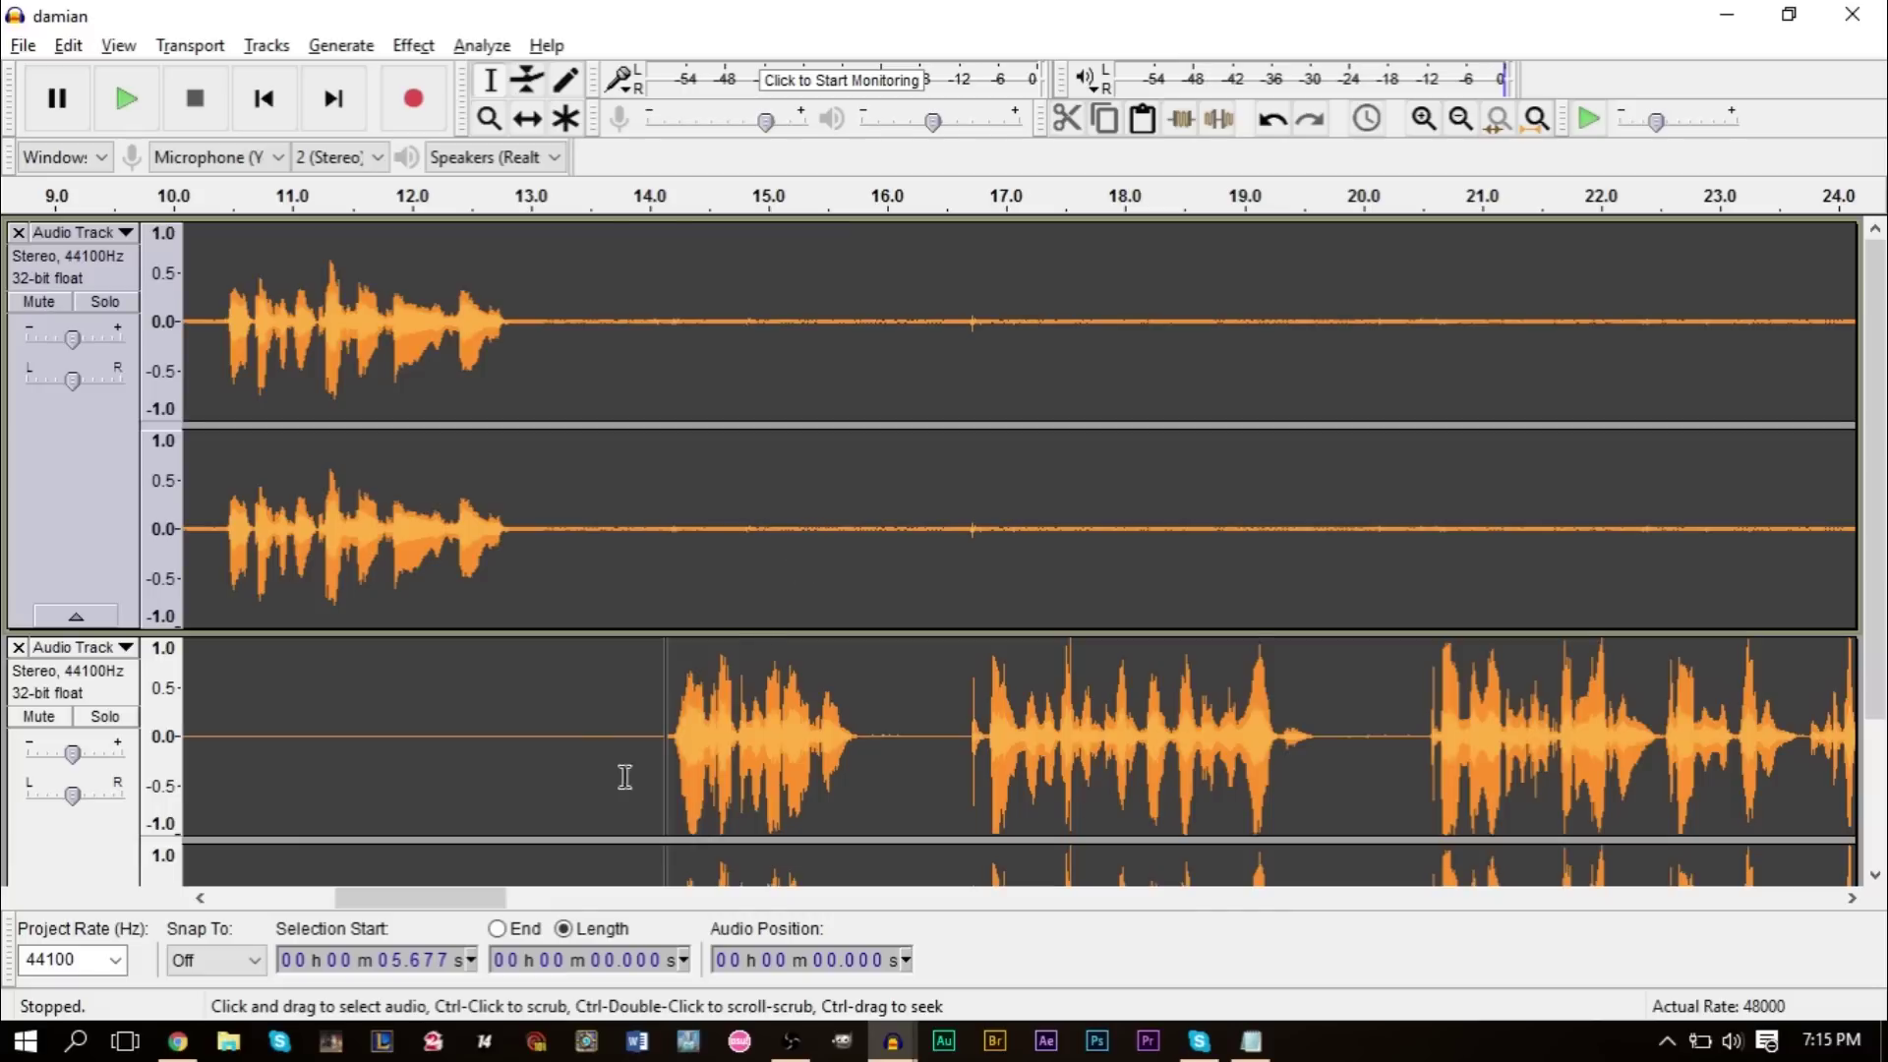
{"action": "left_click_drag", "start_coordinate": [598, 753], "coordinate": [356, 781]}
{"action": "scroll", "coordinate": [369, 782], "scroll_direction": "down", "scroll_amount": 3}
{"action": "left_click", "coordinate": [359, 591]}
{"action": "scroll", "coordinate": [884, 728], "scroll_direction": "up", "scroll_amount": 3}
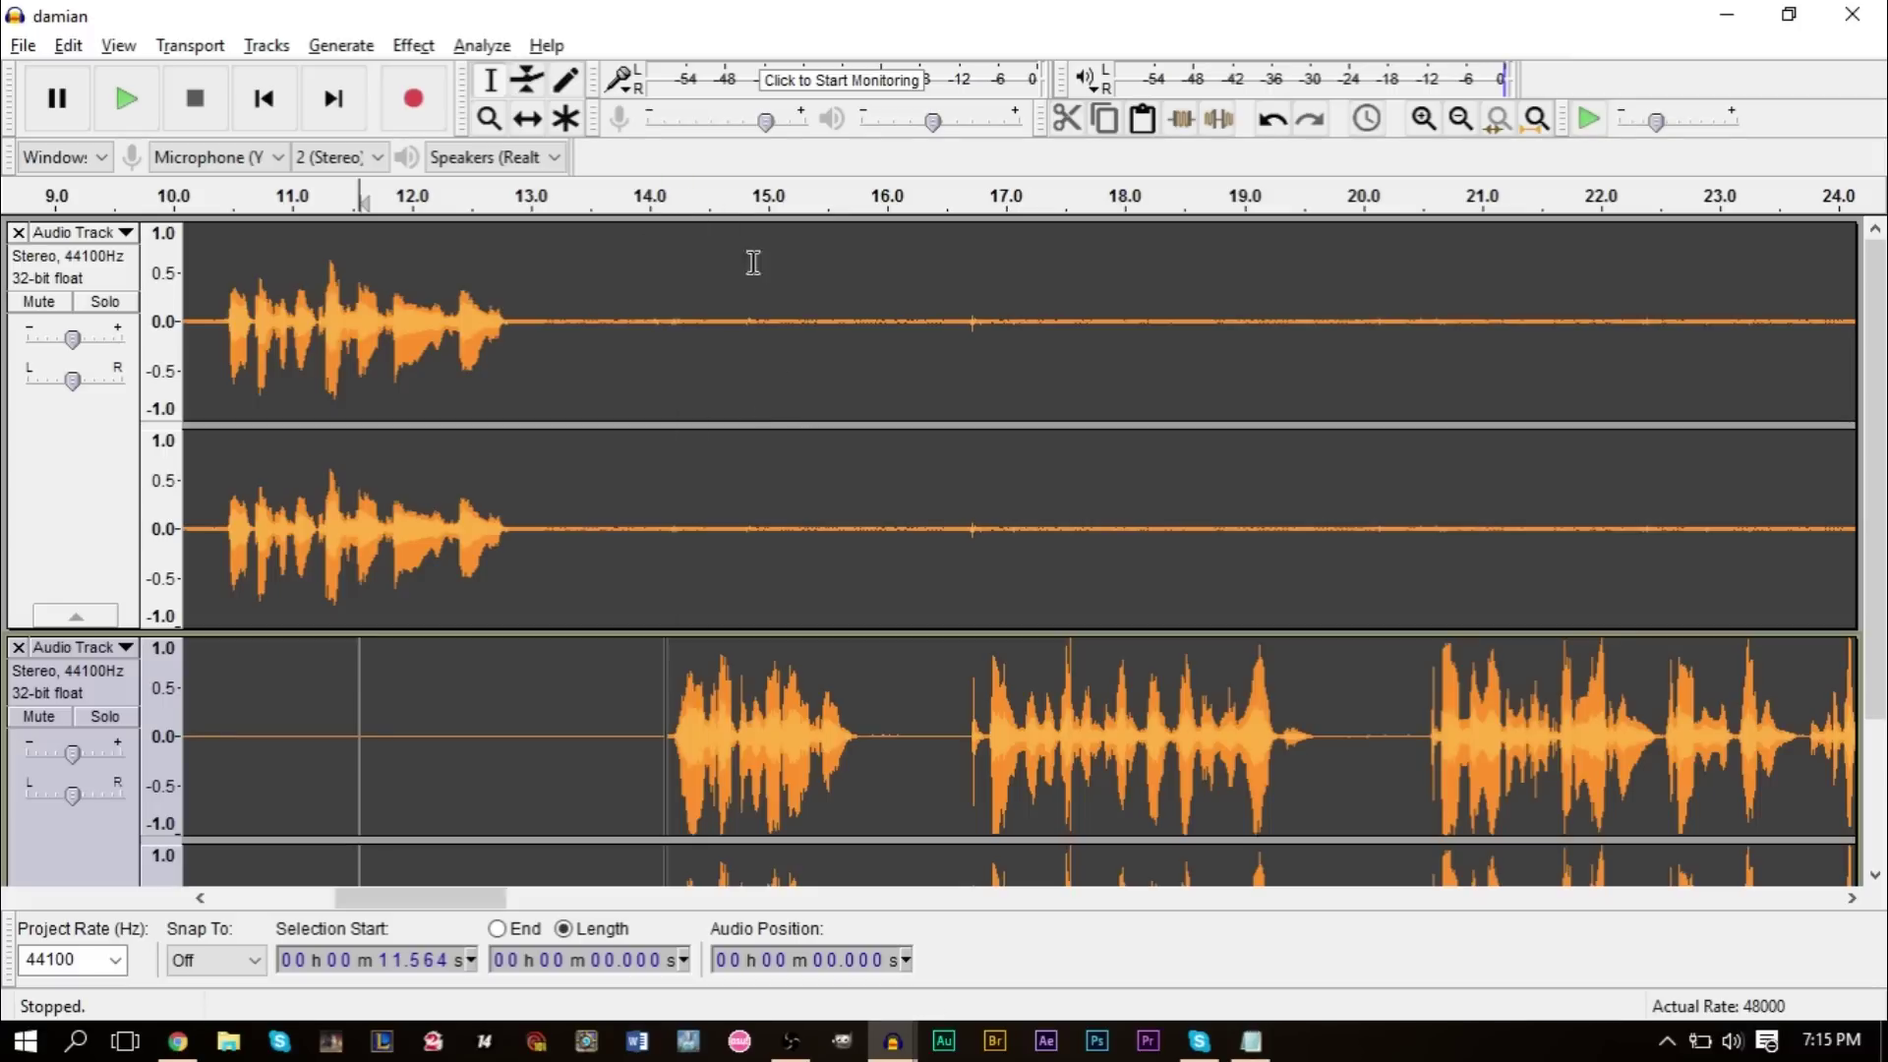
Nudge the upper host's clip slightly later with the Time Shift tool.
{"action": "left_click", "coordinate": [528, 118]}
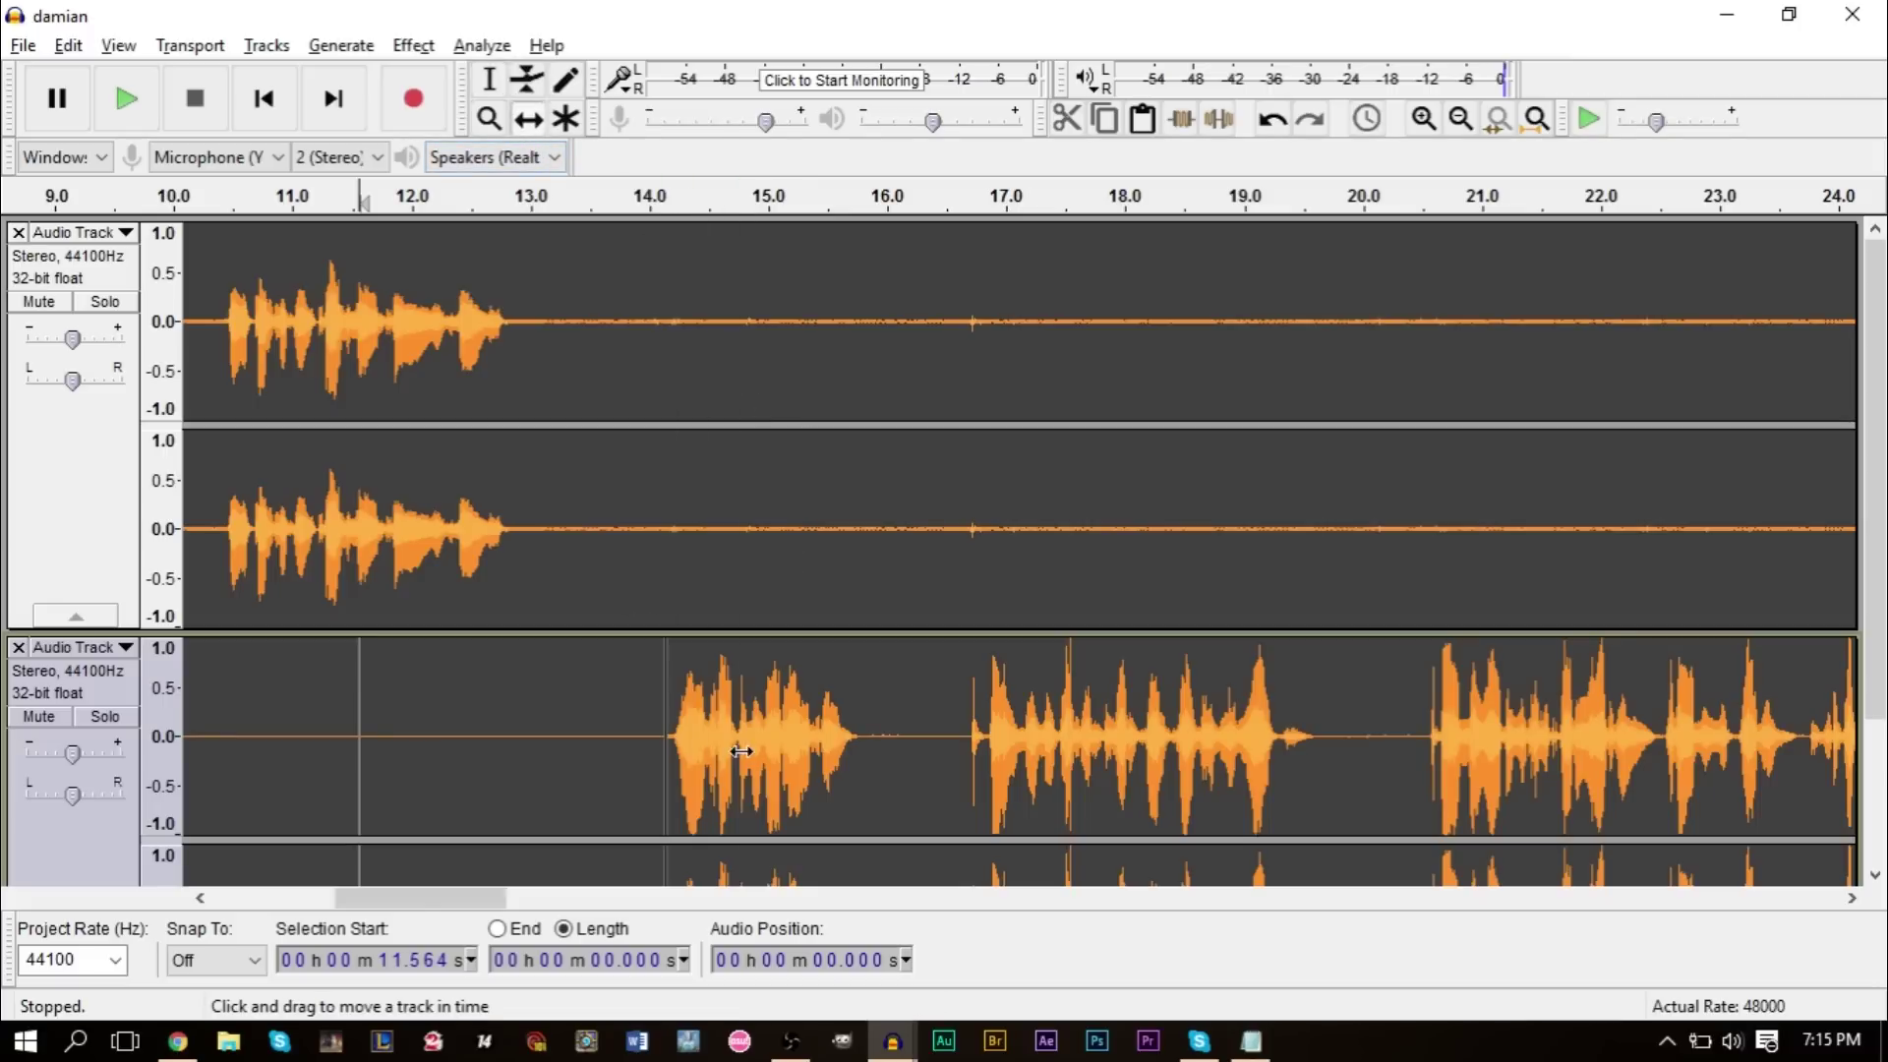
{"action": "scroll", "coordinate": [656, 734], "scroll_direction": "down", "scroll_amount": 3}
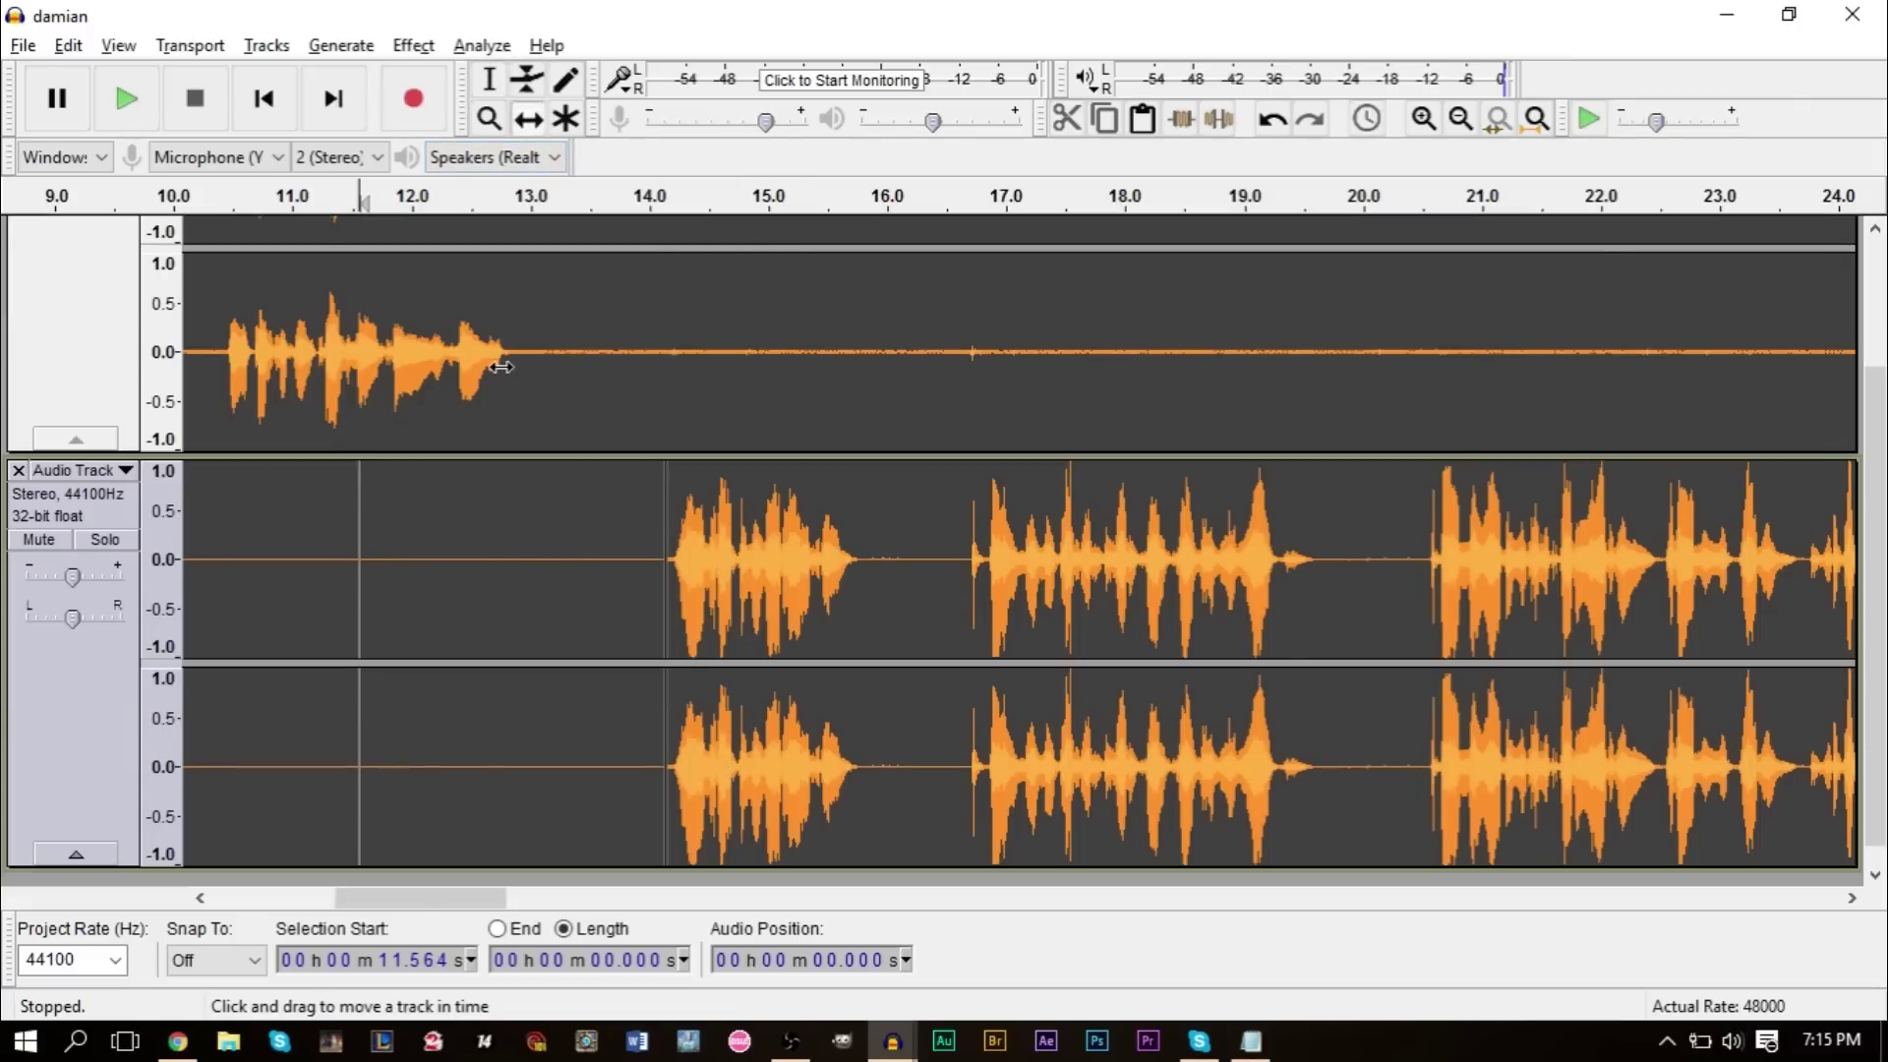
{"action": "left_click_drag", "start_coordinate": [502, 367], "coordinate": [547, 380]}
{"action": "scroll", "coordinate": [546, 380], "scroll_direction": "up", "scroll_amount": 3}
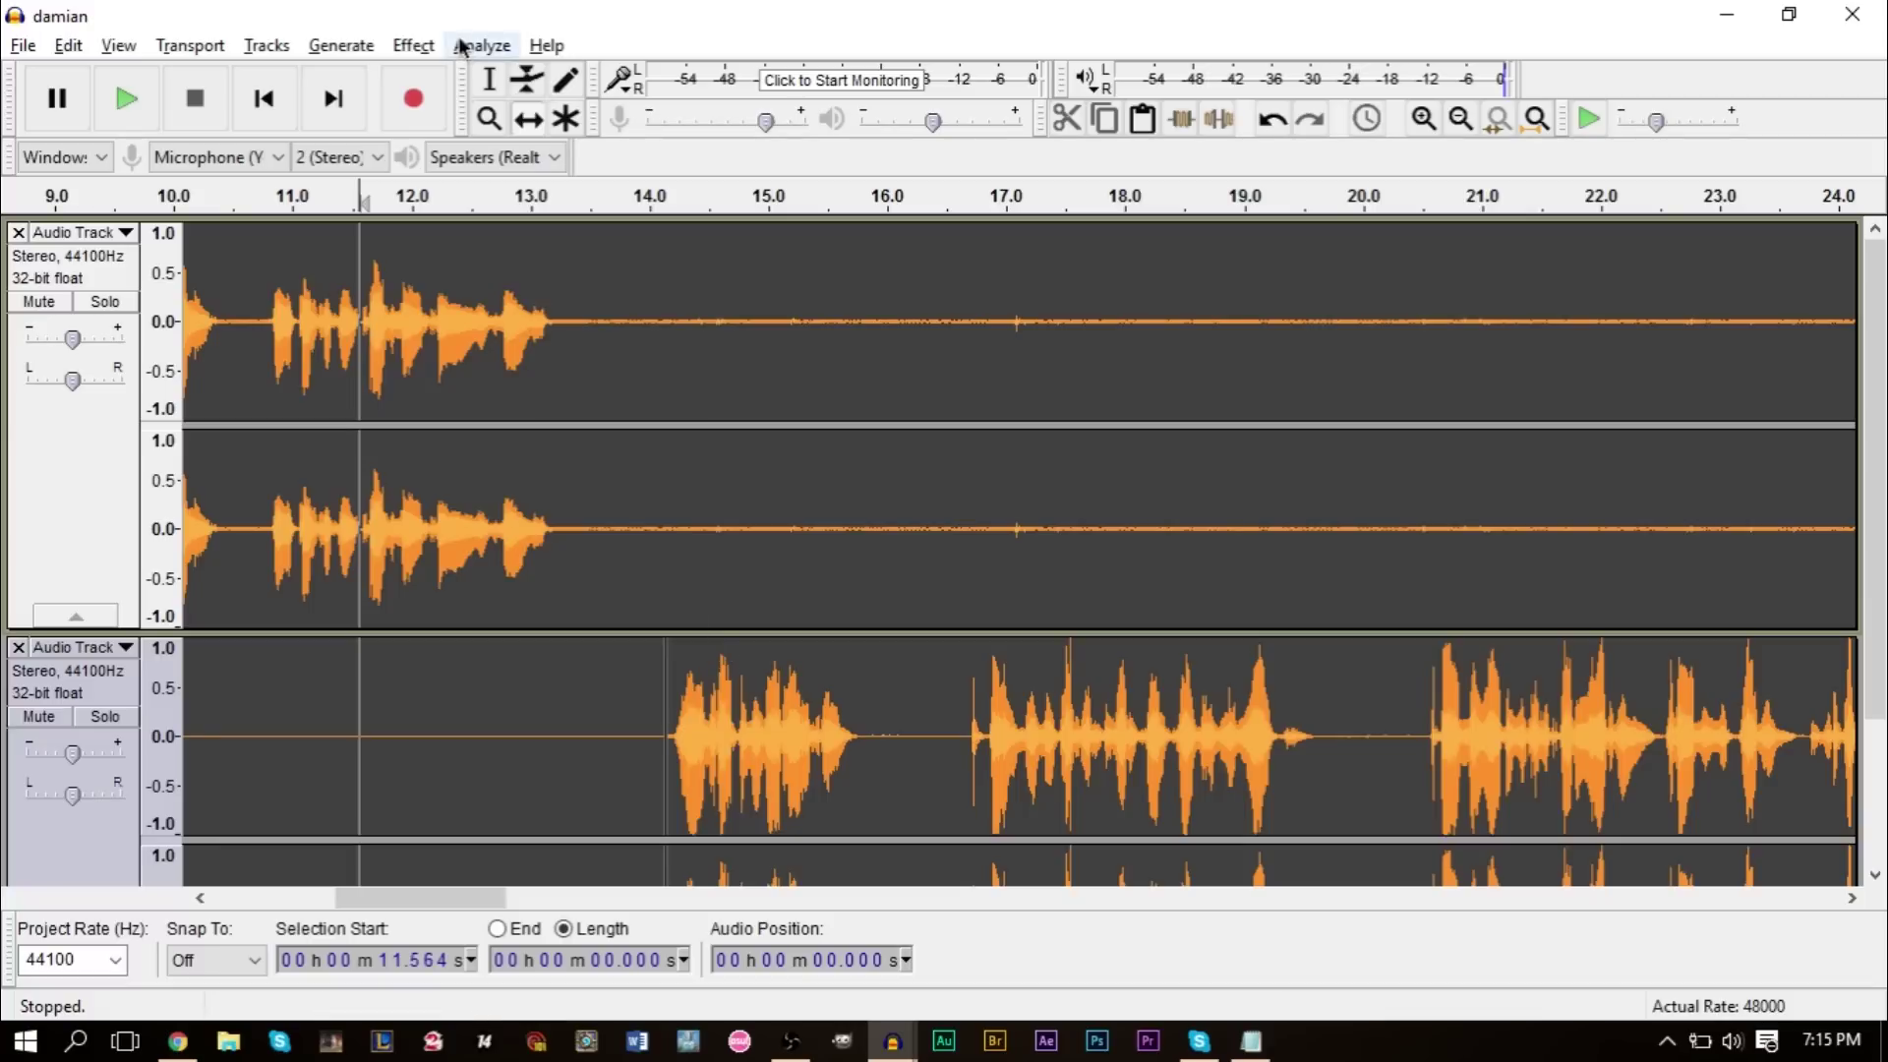
Return to the Selection tool, place the cursor at 13.746 s, and select a range in the upper track.
{"action": "left_click", "coordinate": [489, 80]}
{"action": "left_click", "coordinate": [617, 789]}
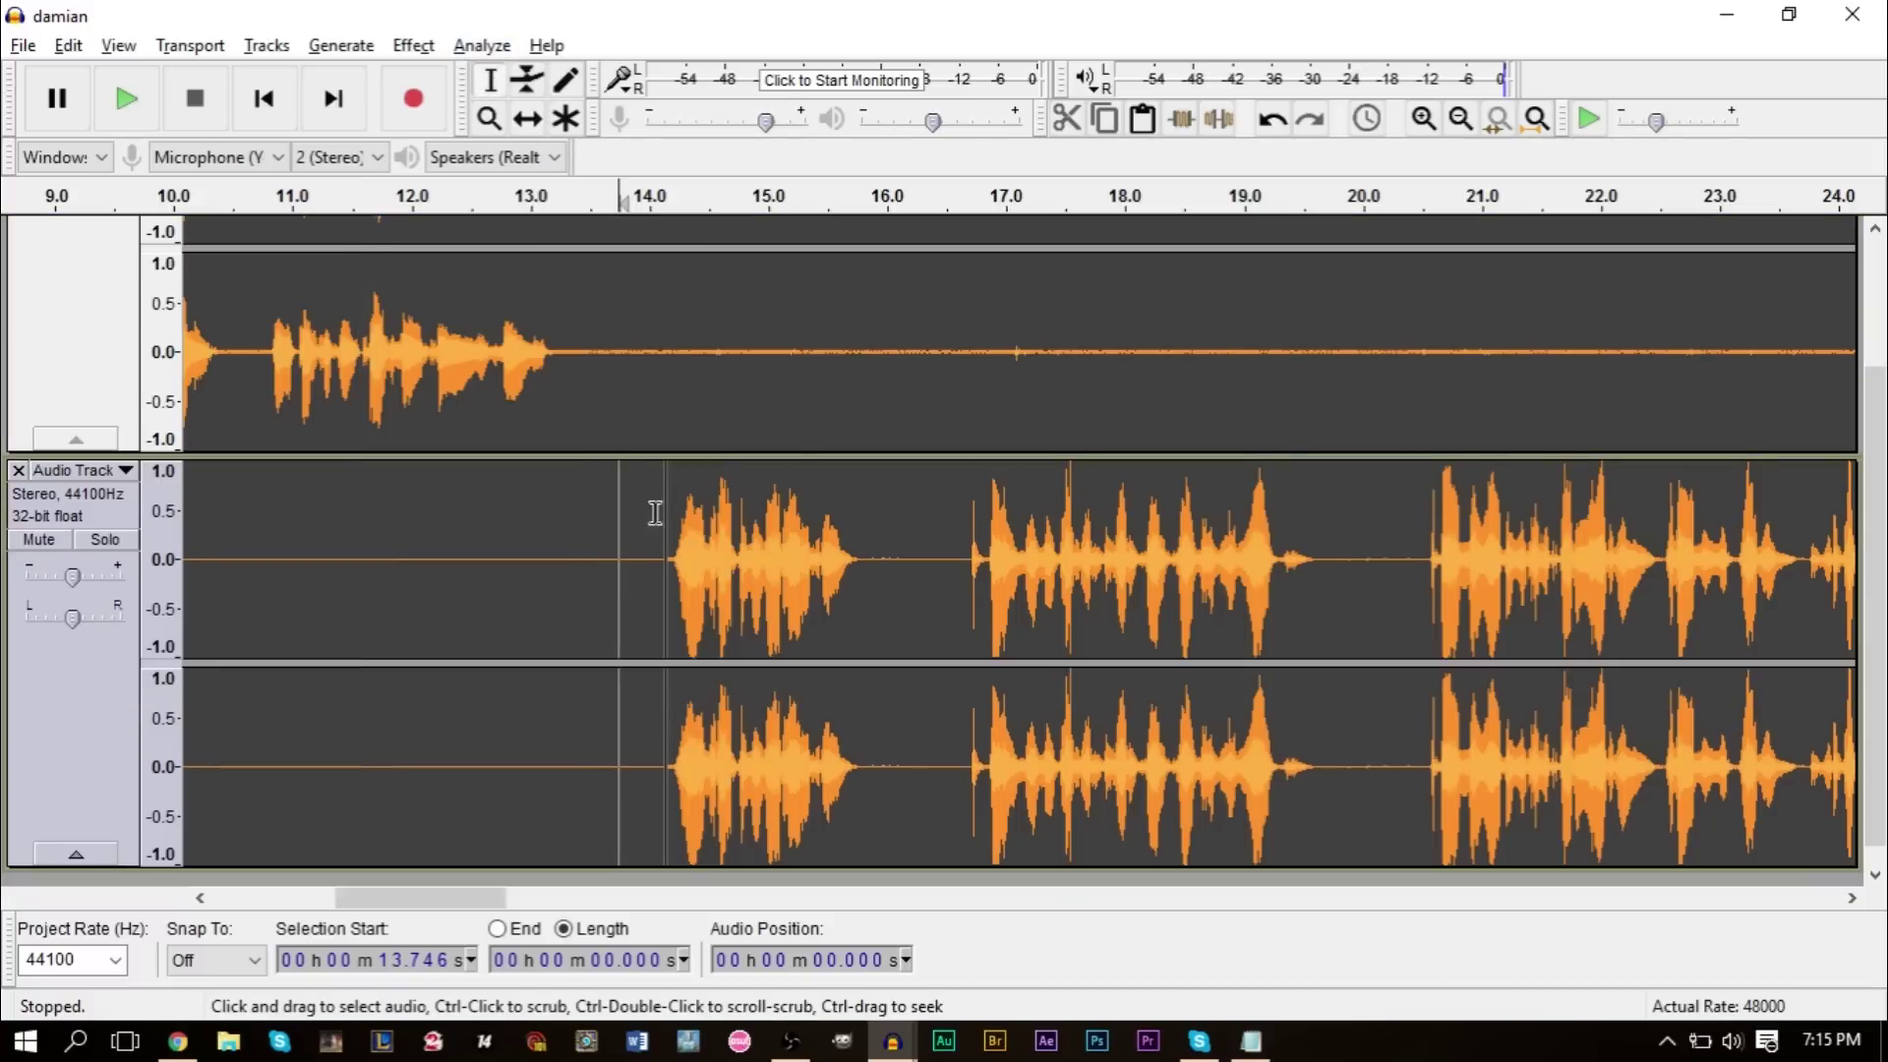
{"action": "scroll", "coordinate": [655, 512], "scroll_direction": "up", "scroll_amount": 3}
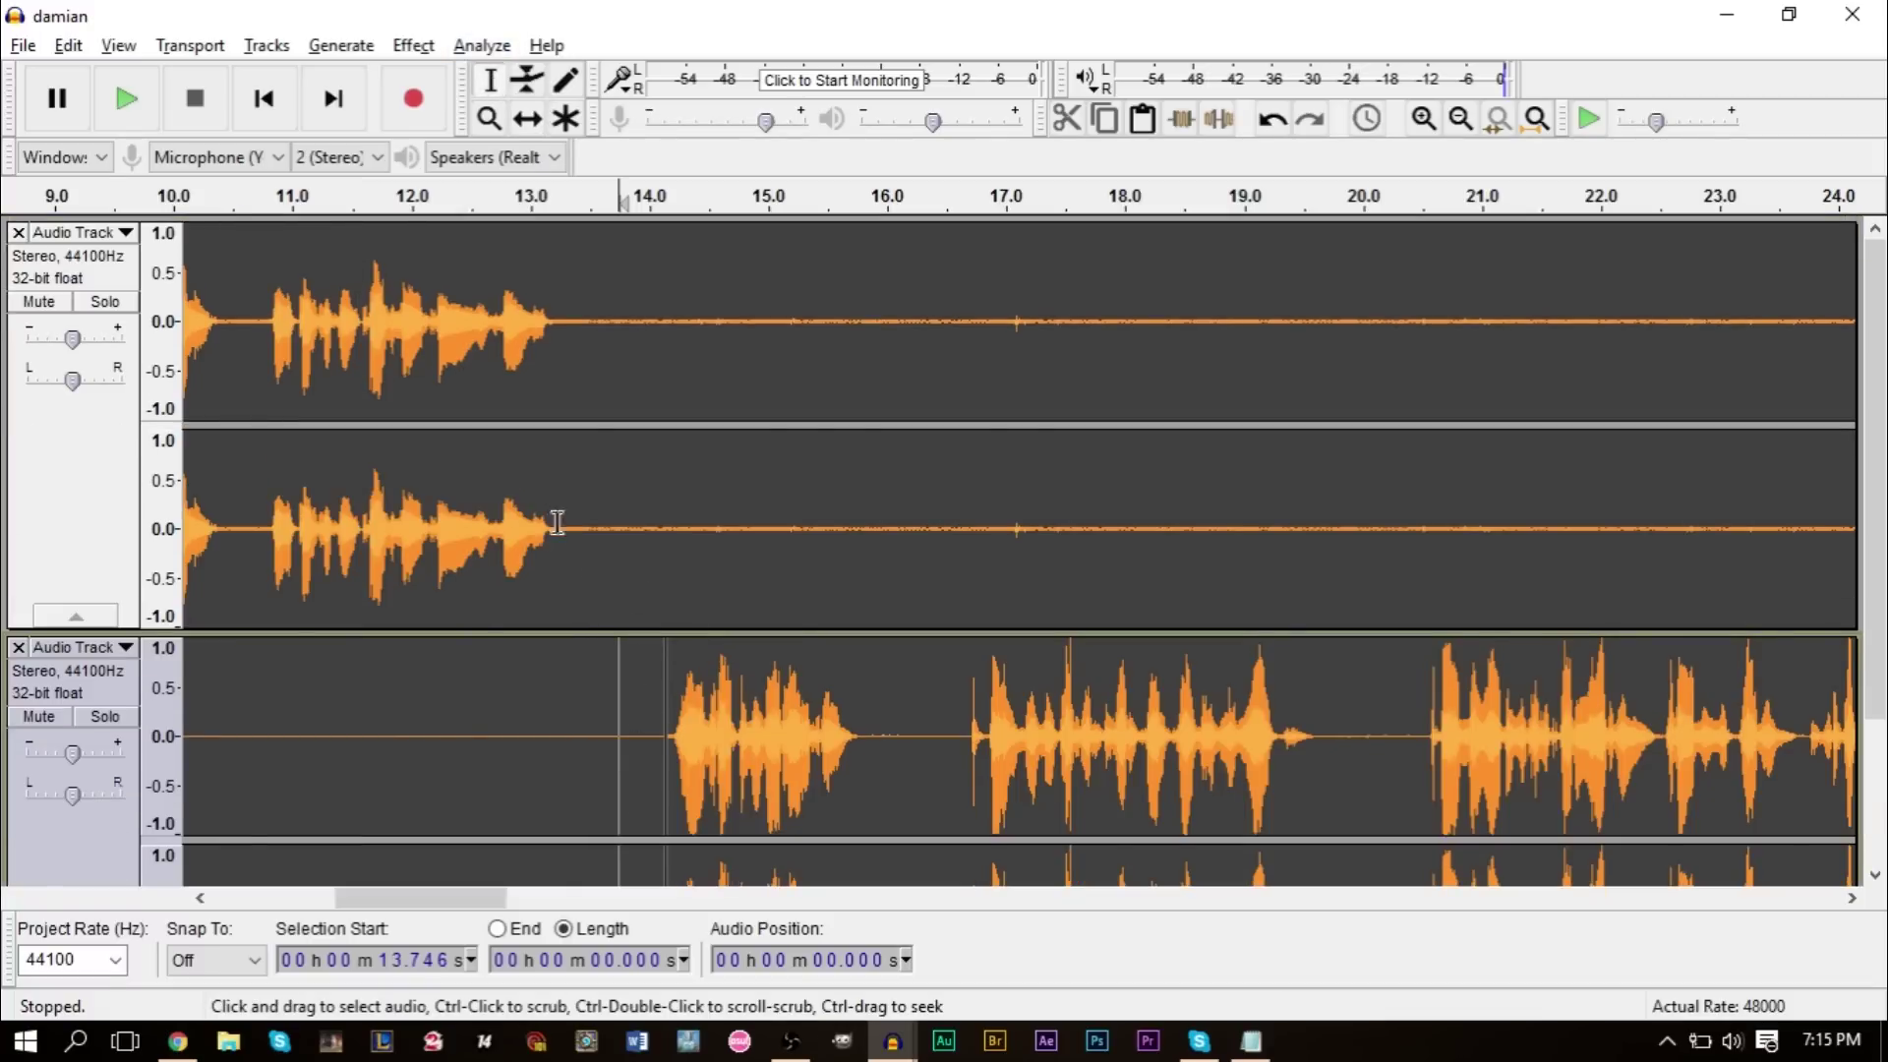
{"action": "left_click_drag", "start_coordinate": [583, 559], "coordinate": [1505, 536]}
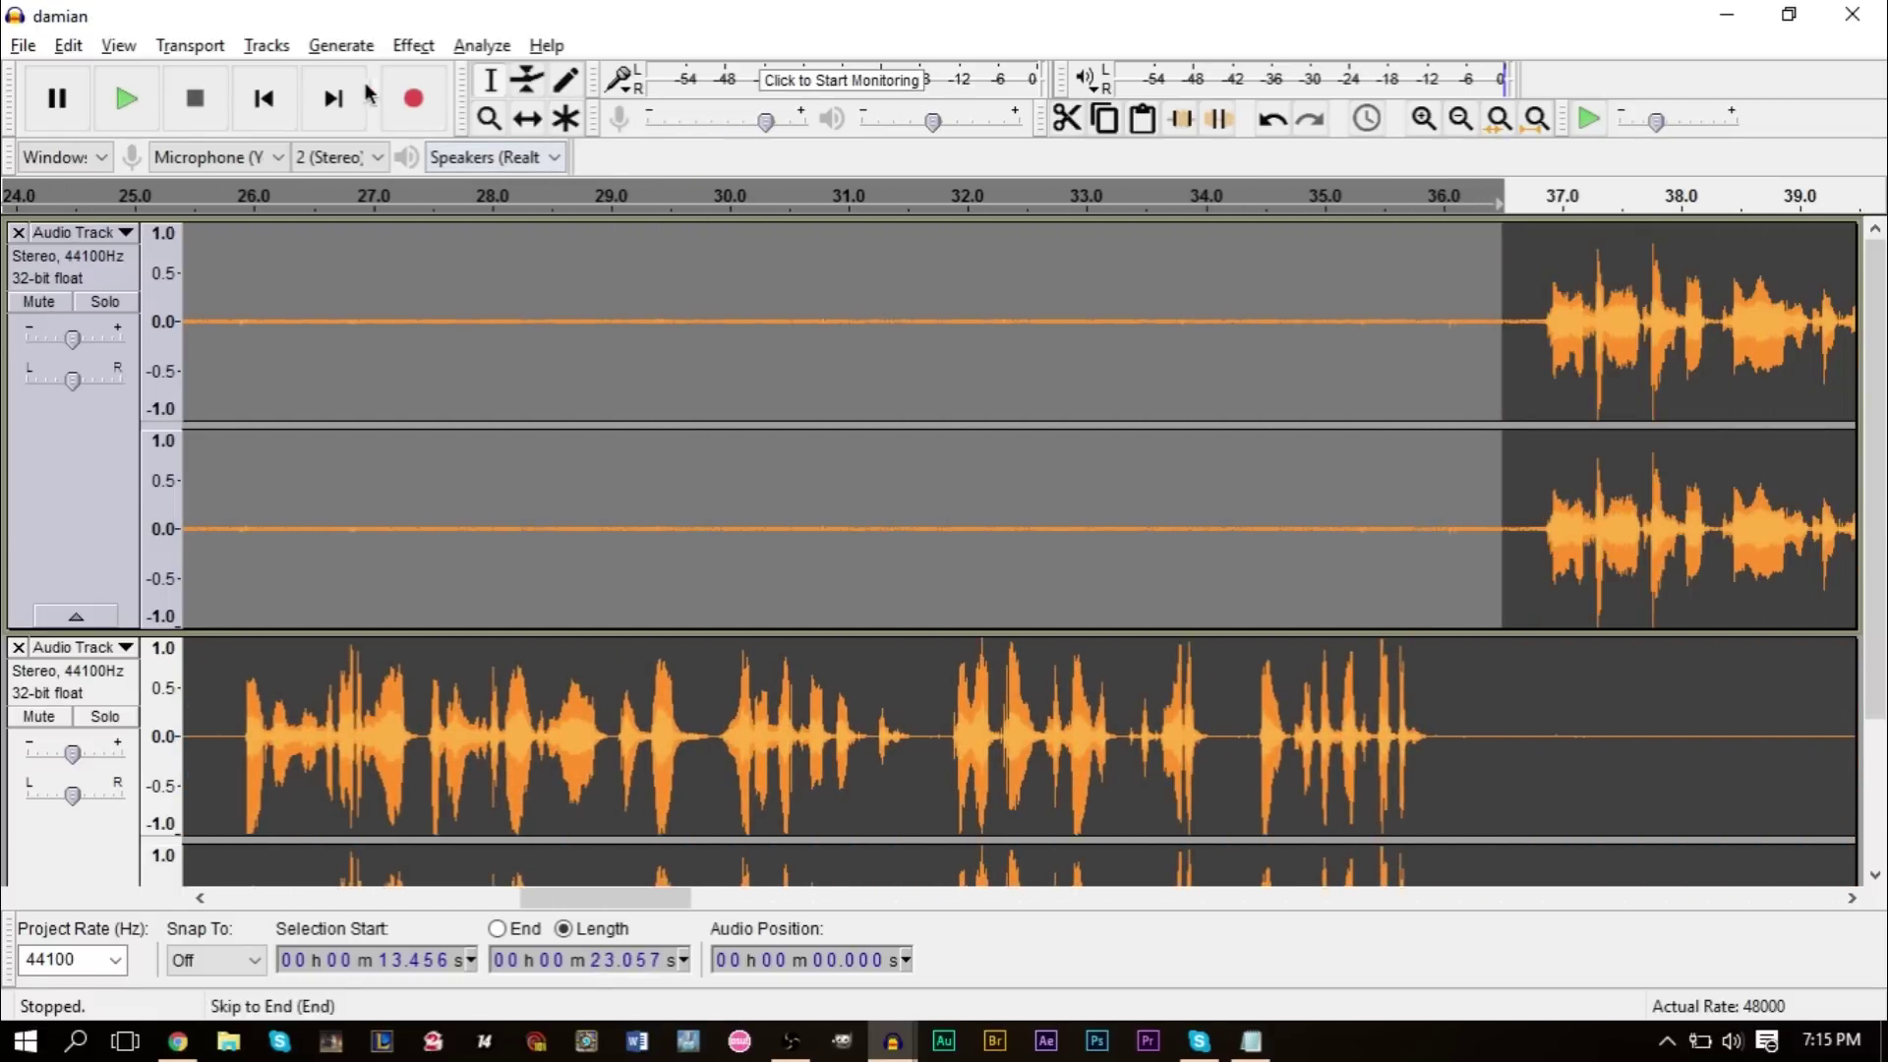
Fill the first selected bleed range in the top track with silence via Generate > Silence.
{"action": "left_click", "coordinate": [345, 46]}
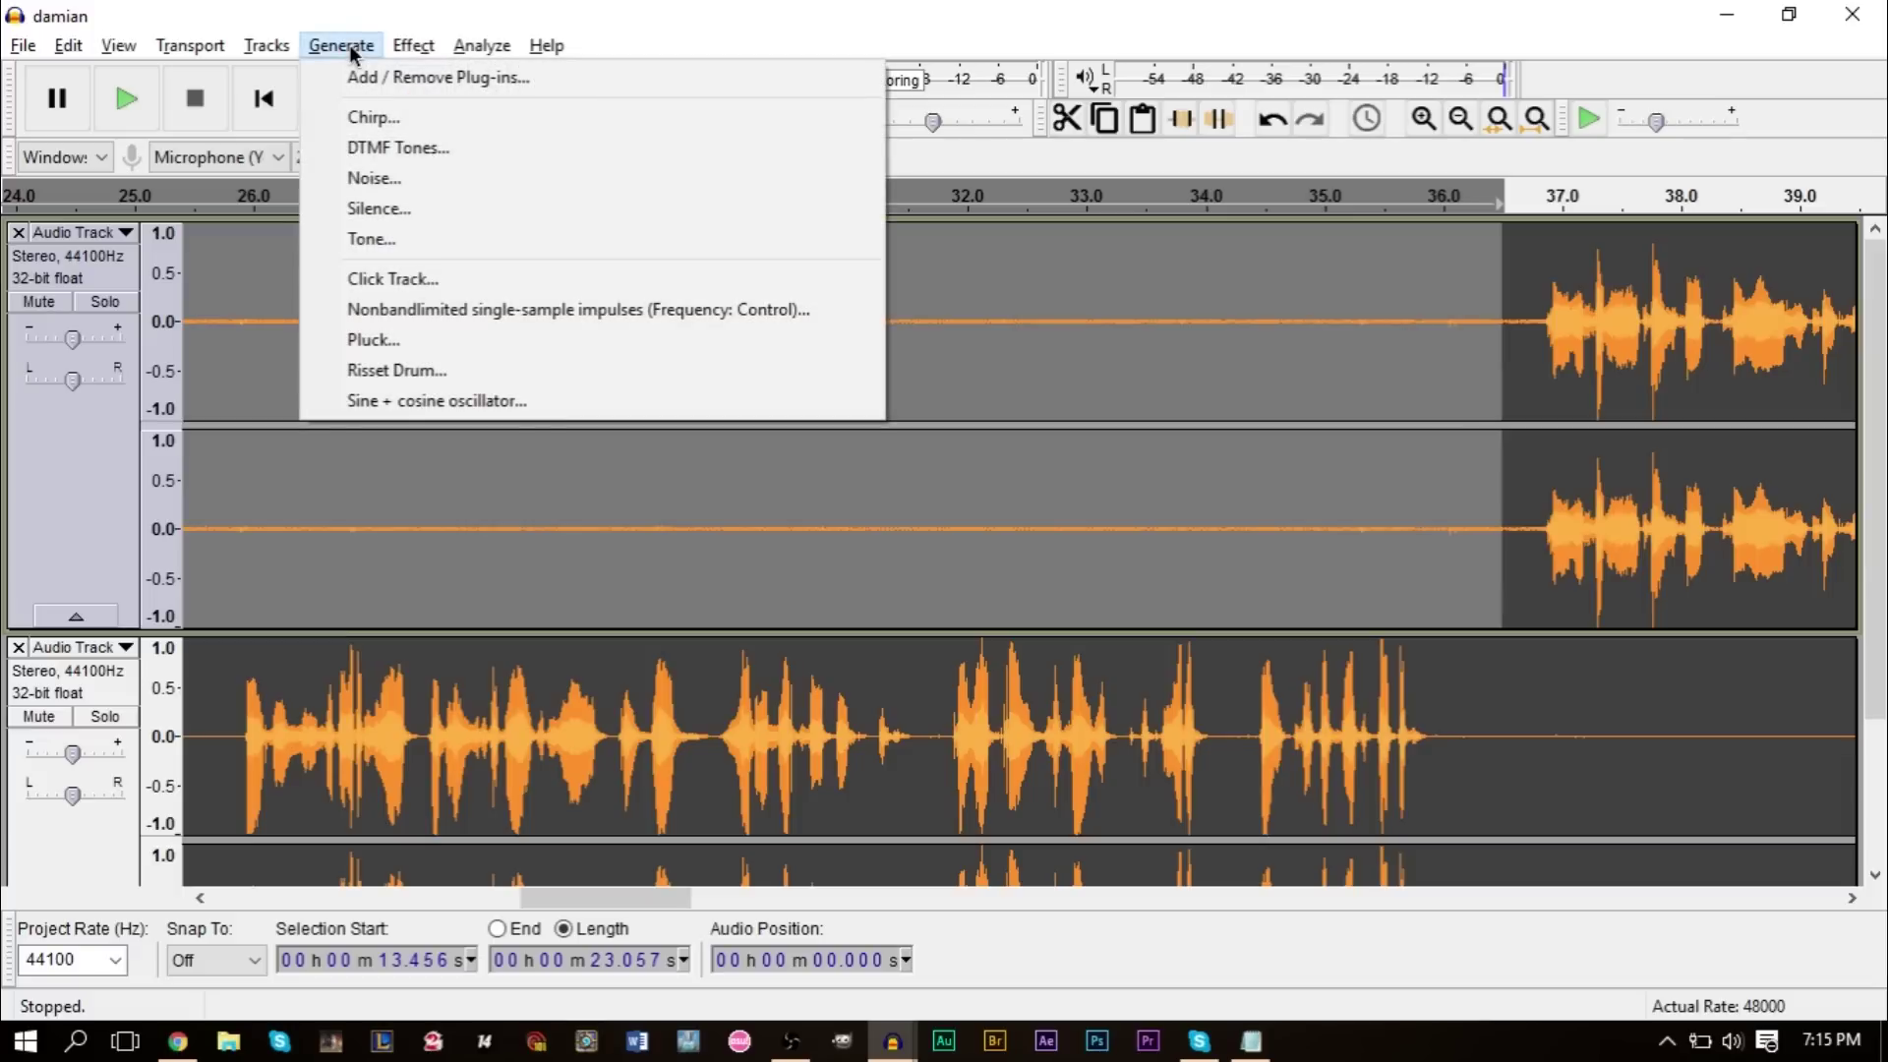
{"action": "left_click", "coordinate": [421, 209]}
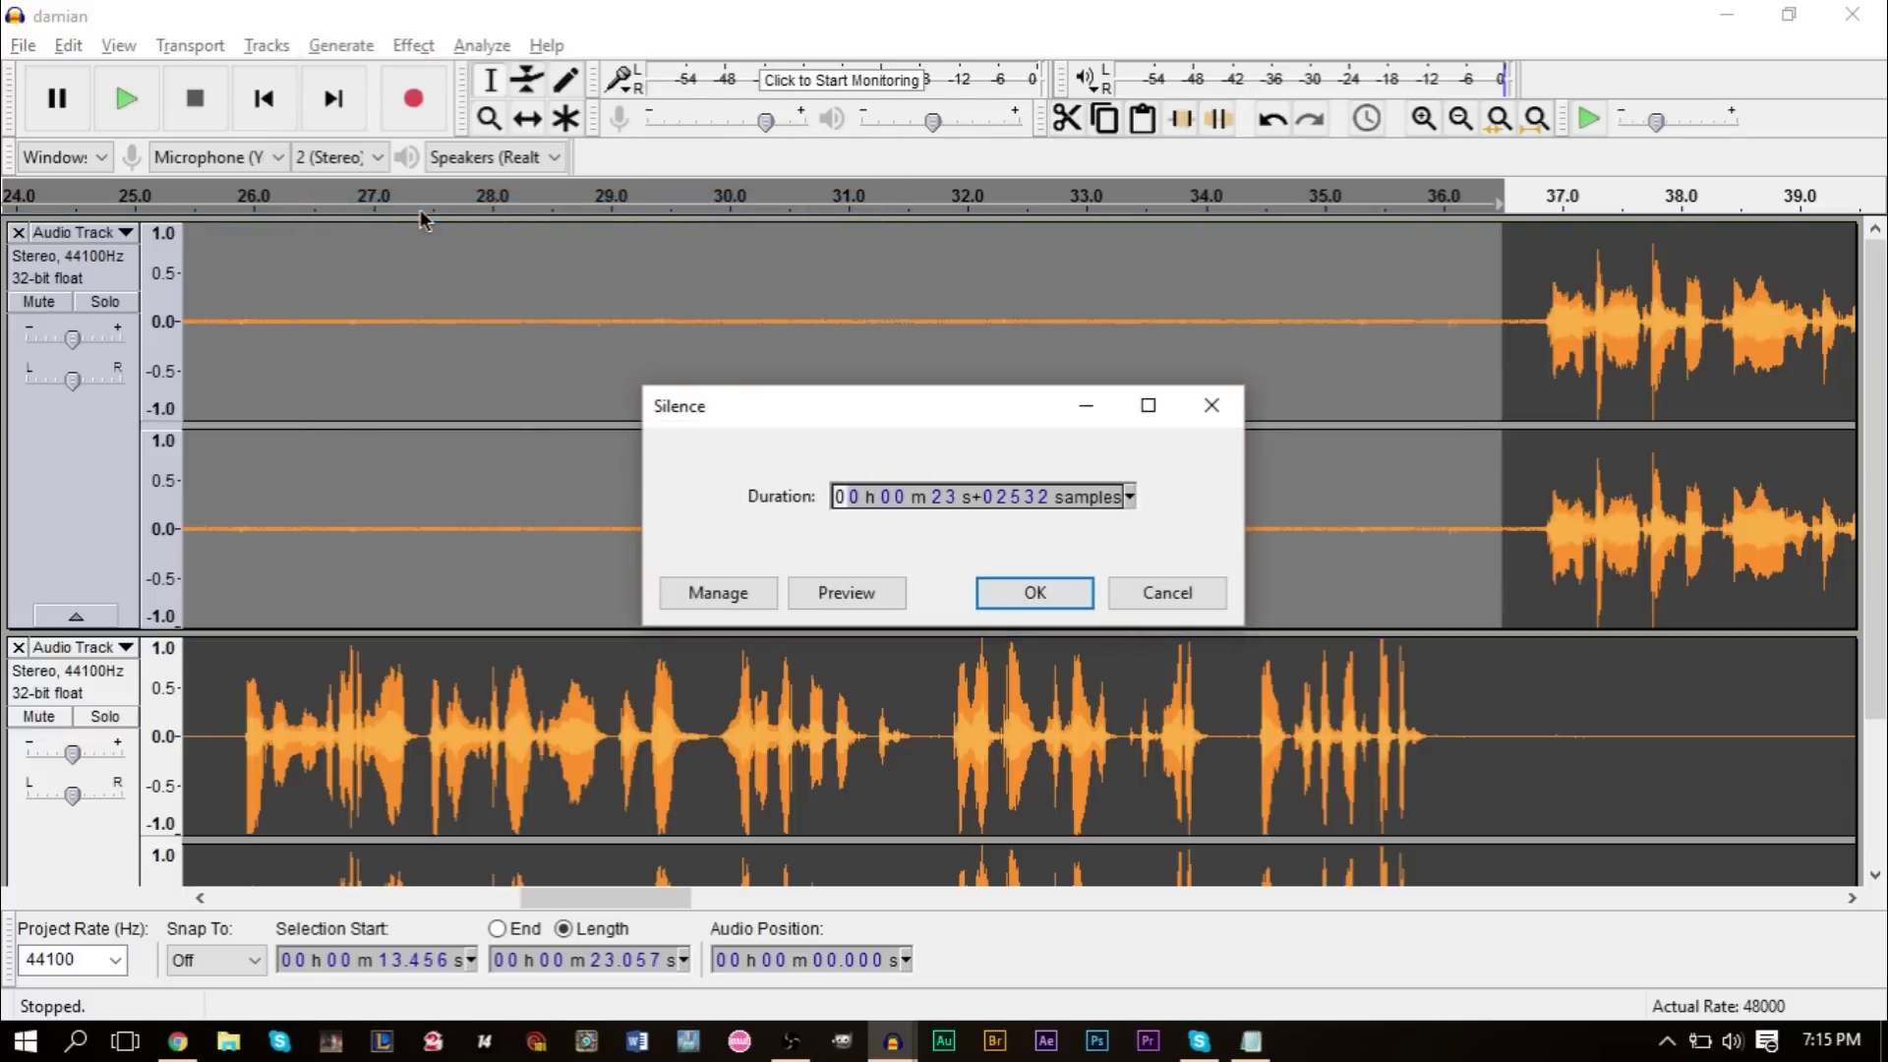
{"action": "left_click", "coordinate": [1036, 591]}
{"action": "left_click", "coordinate": [634, 588]}
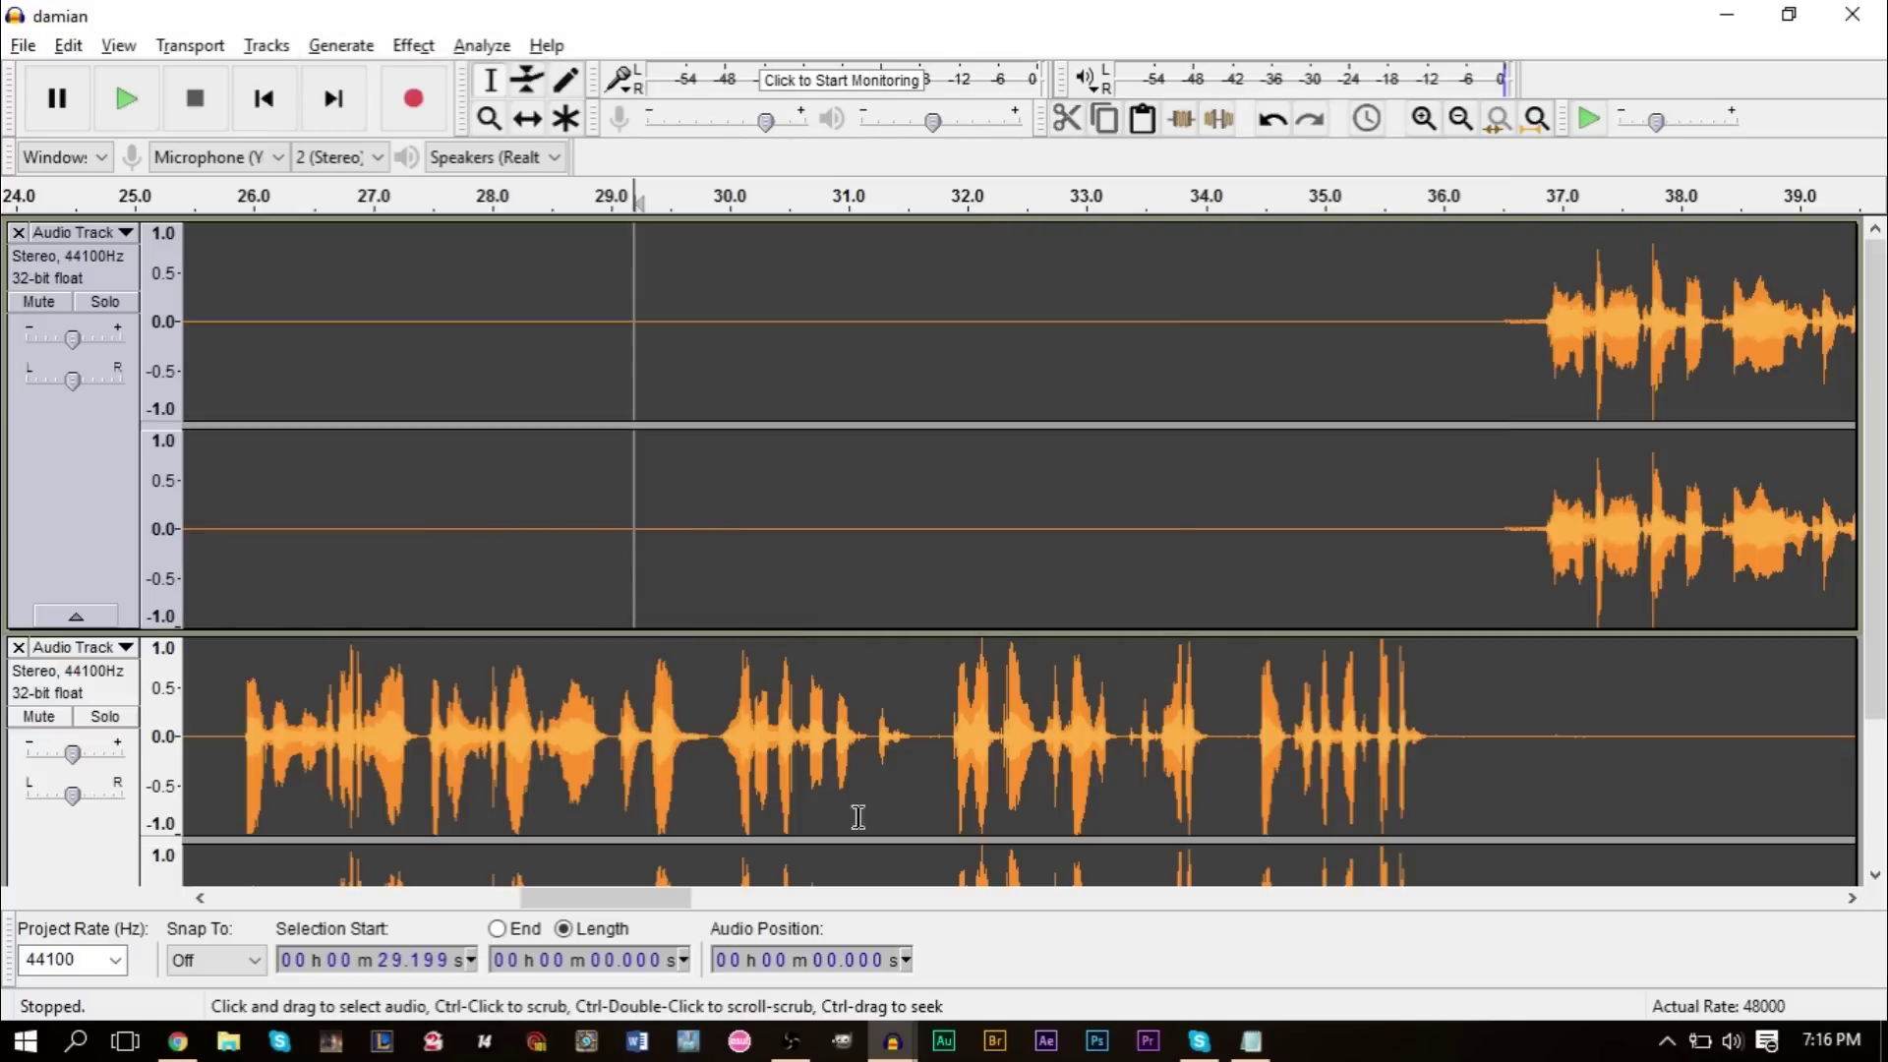
Silence the crosstalk bleed from 41.0 to 43.2 s.
{"action": "left_click_drag", "start_coordinate": [612, 899], "coordinate": [757, 925]}
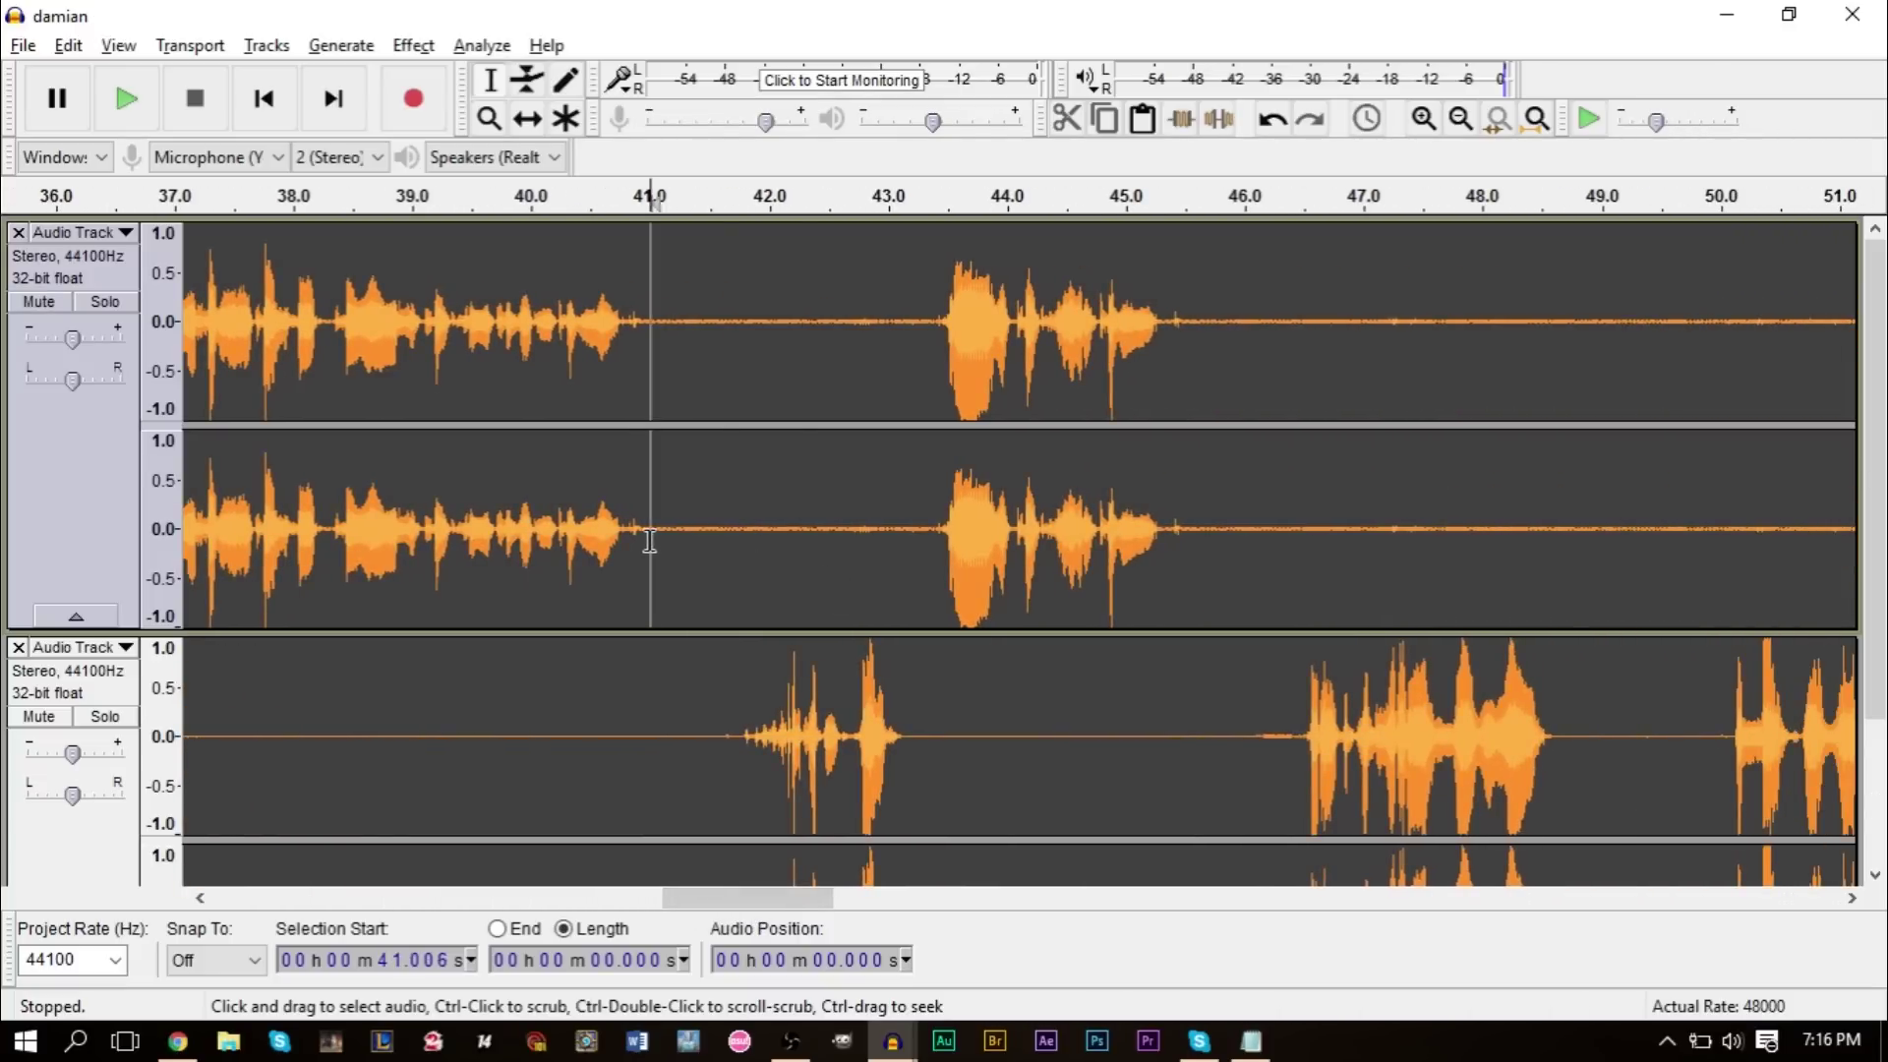
{"action": "left_click_drag", "start_coordinate": [651, 541], "coordinate": [908, 613]}
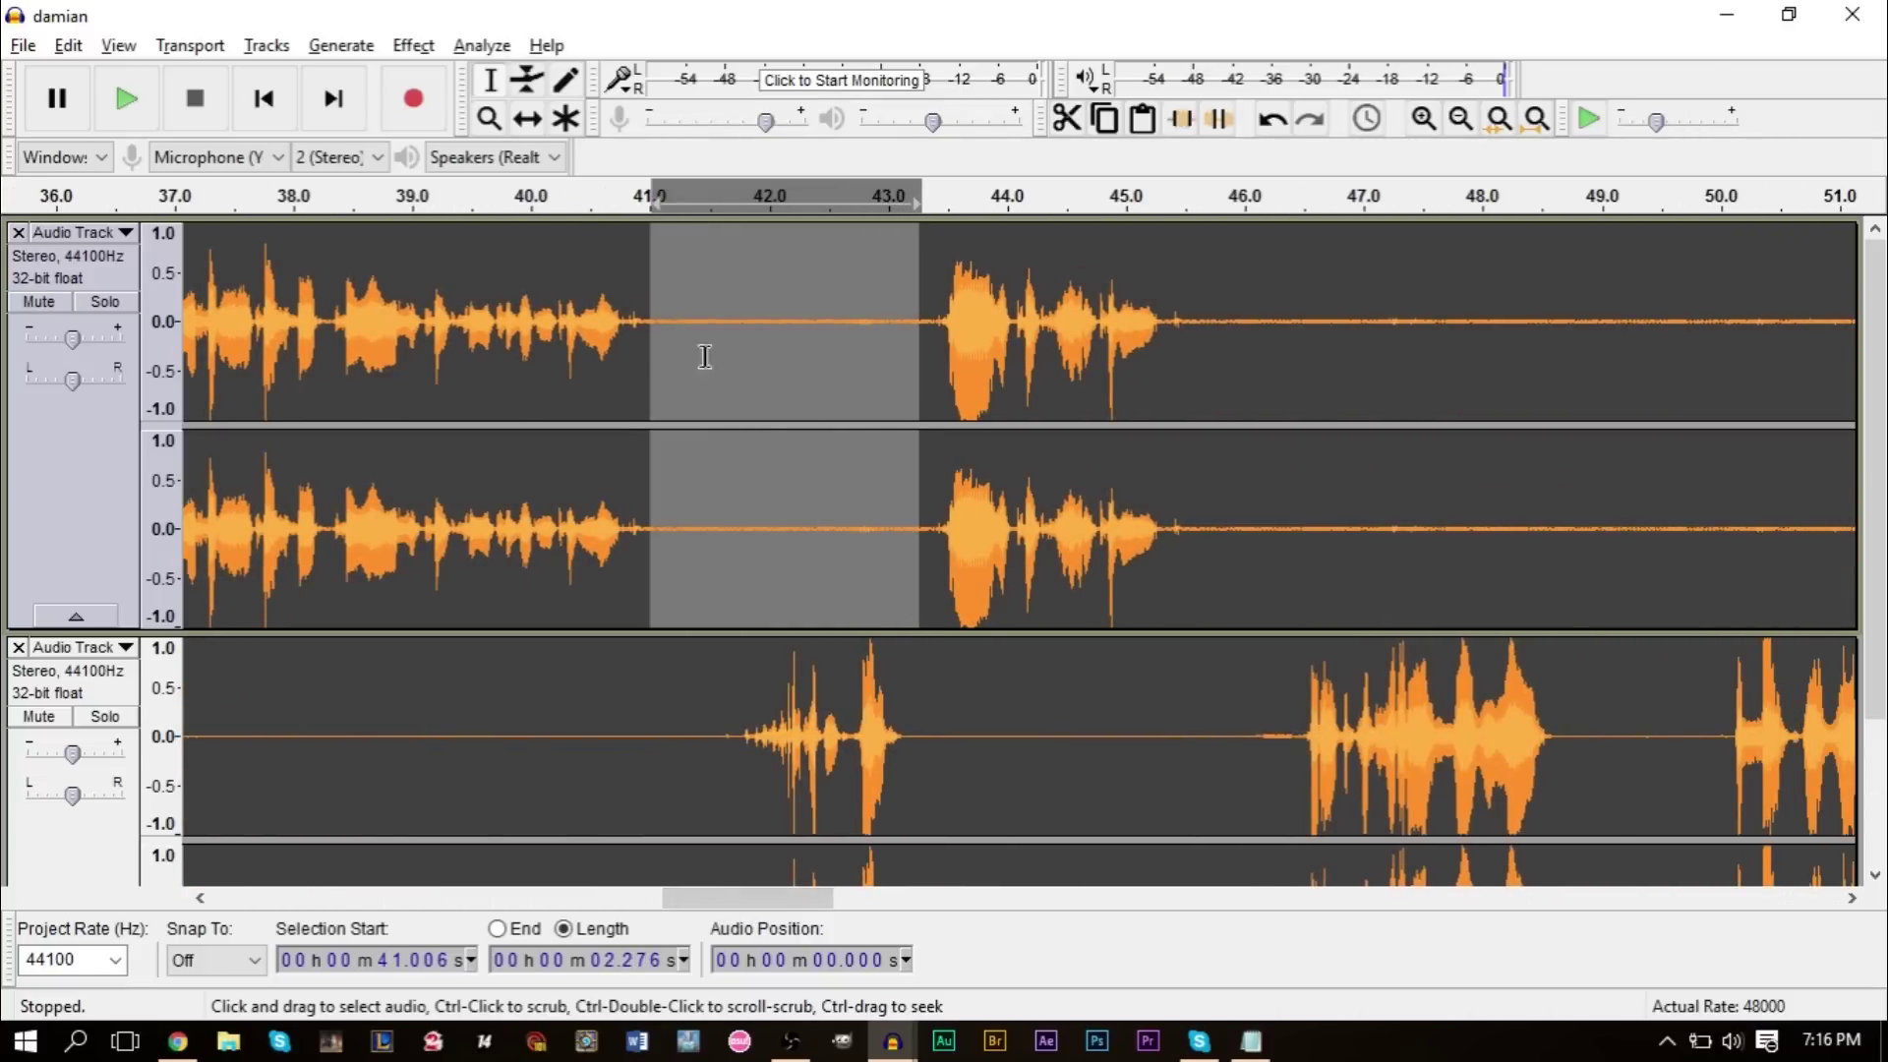
{"action": "left_click", "coordinate": [341, 46]}
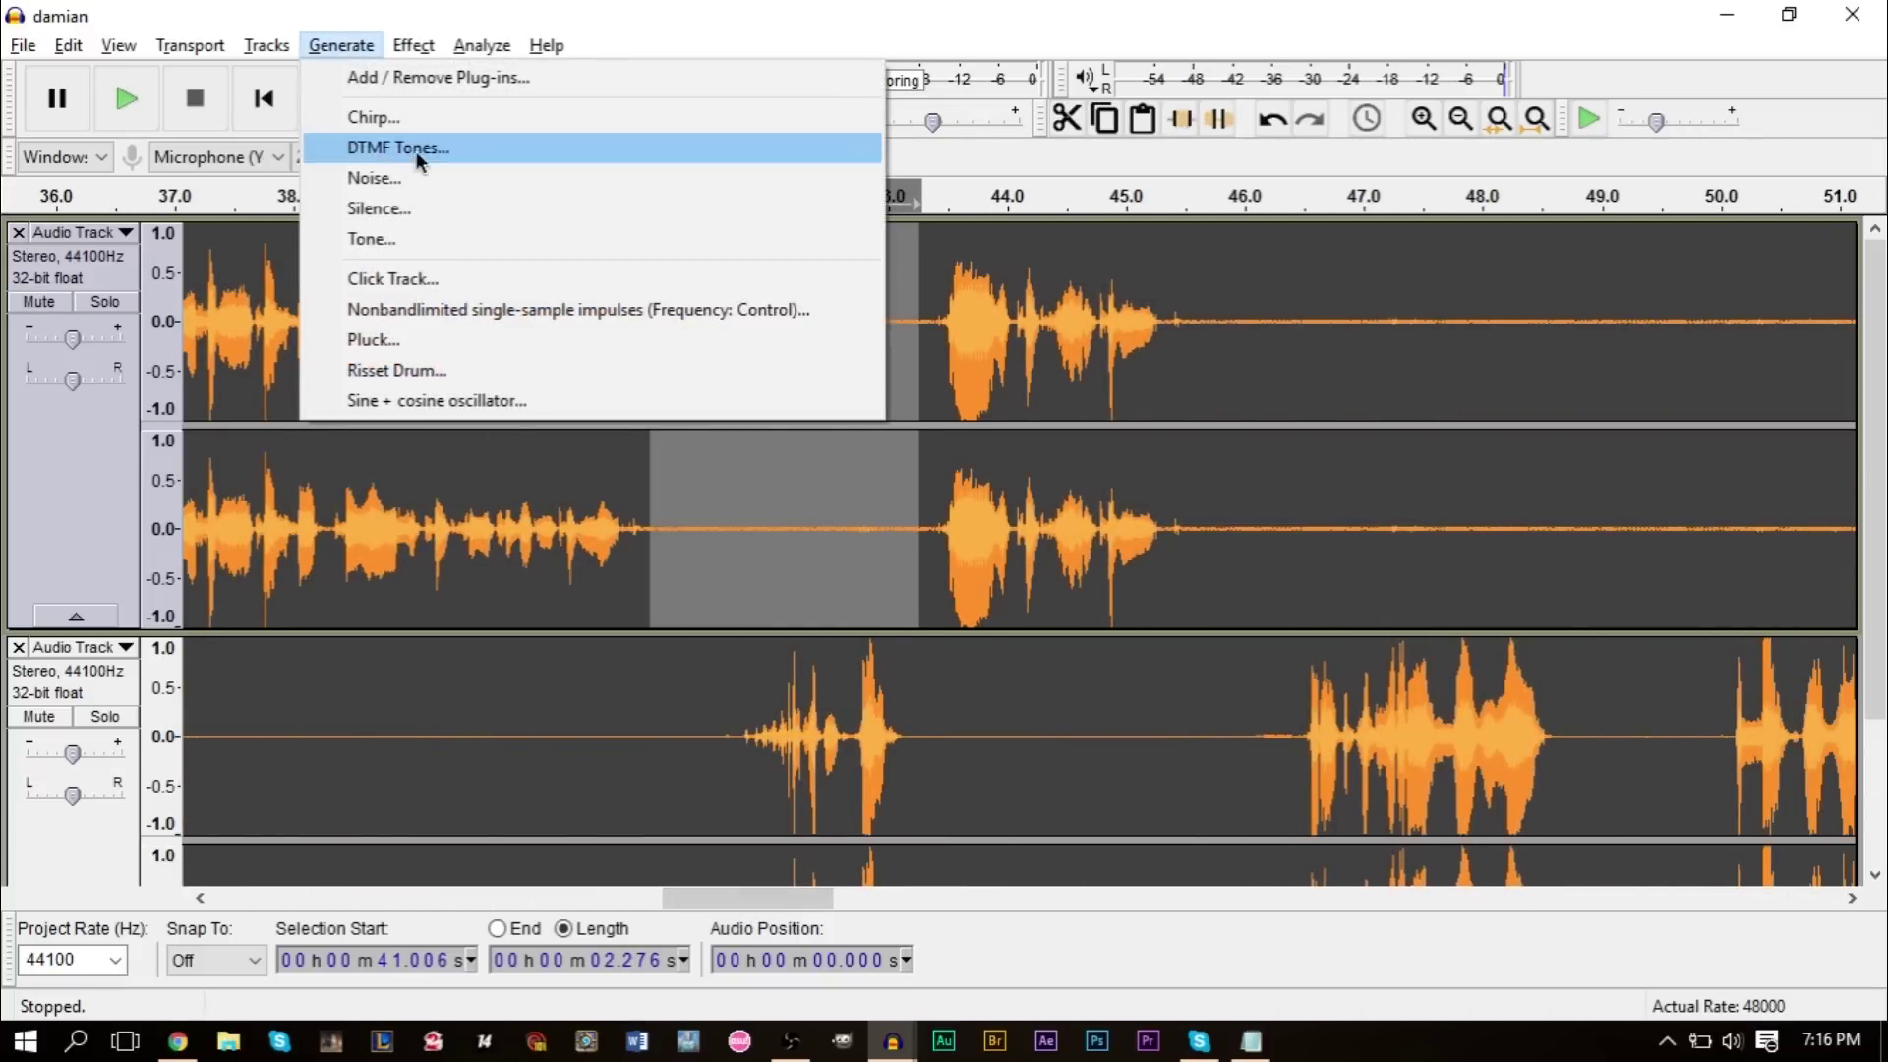
{"action": "left_click", "coordinate": [464, 209]}
{"action": "left_click", "coordinate": [1034, 594]}
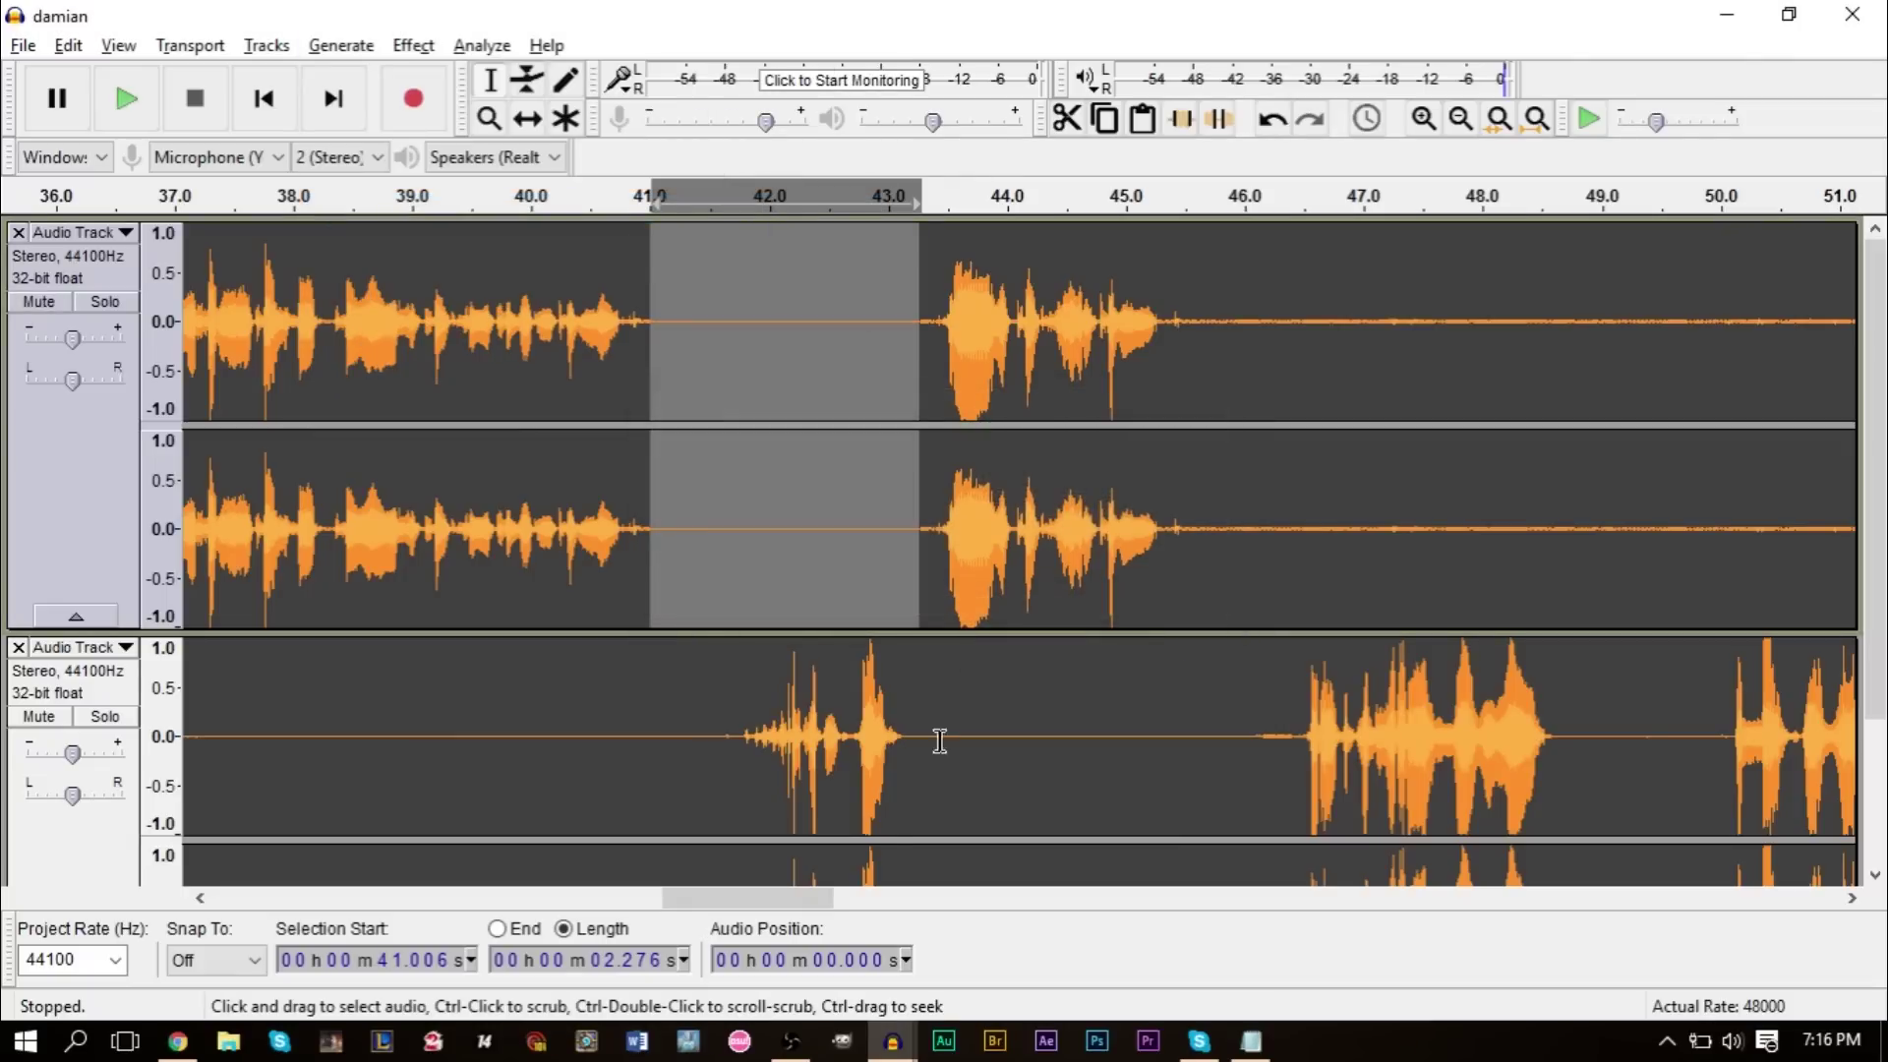
Silence the bleed from about 45.6 s onward.
{"action": "left_click_drag", "start_coordinate": [785, 907], "coordinate": [857, 918]}
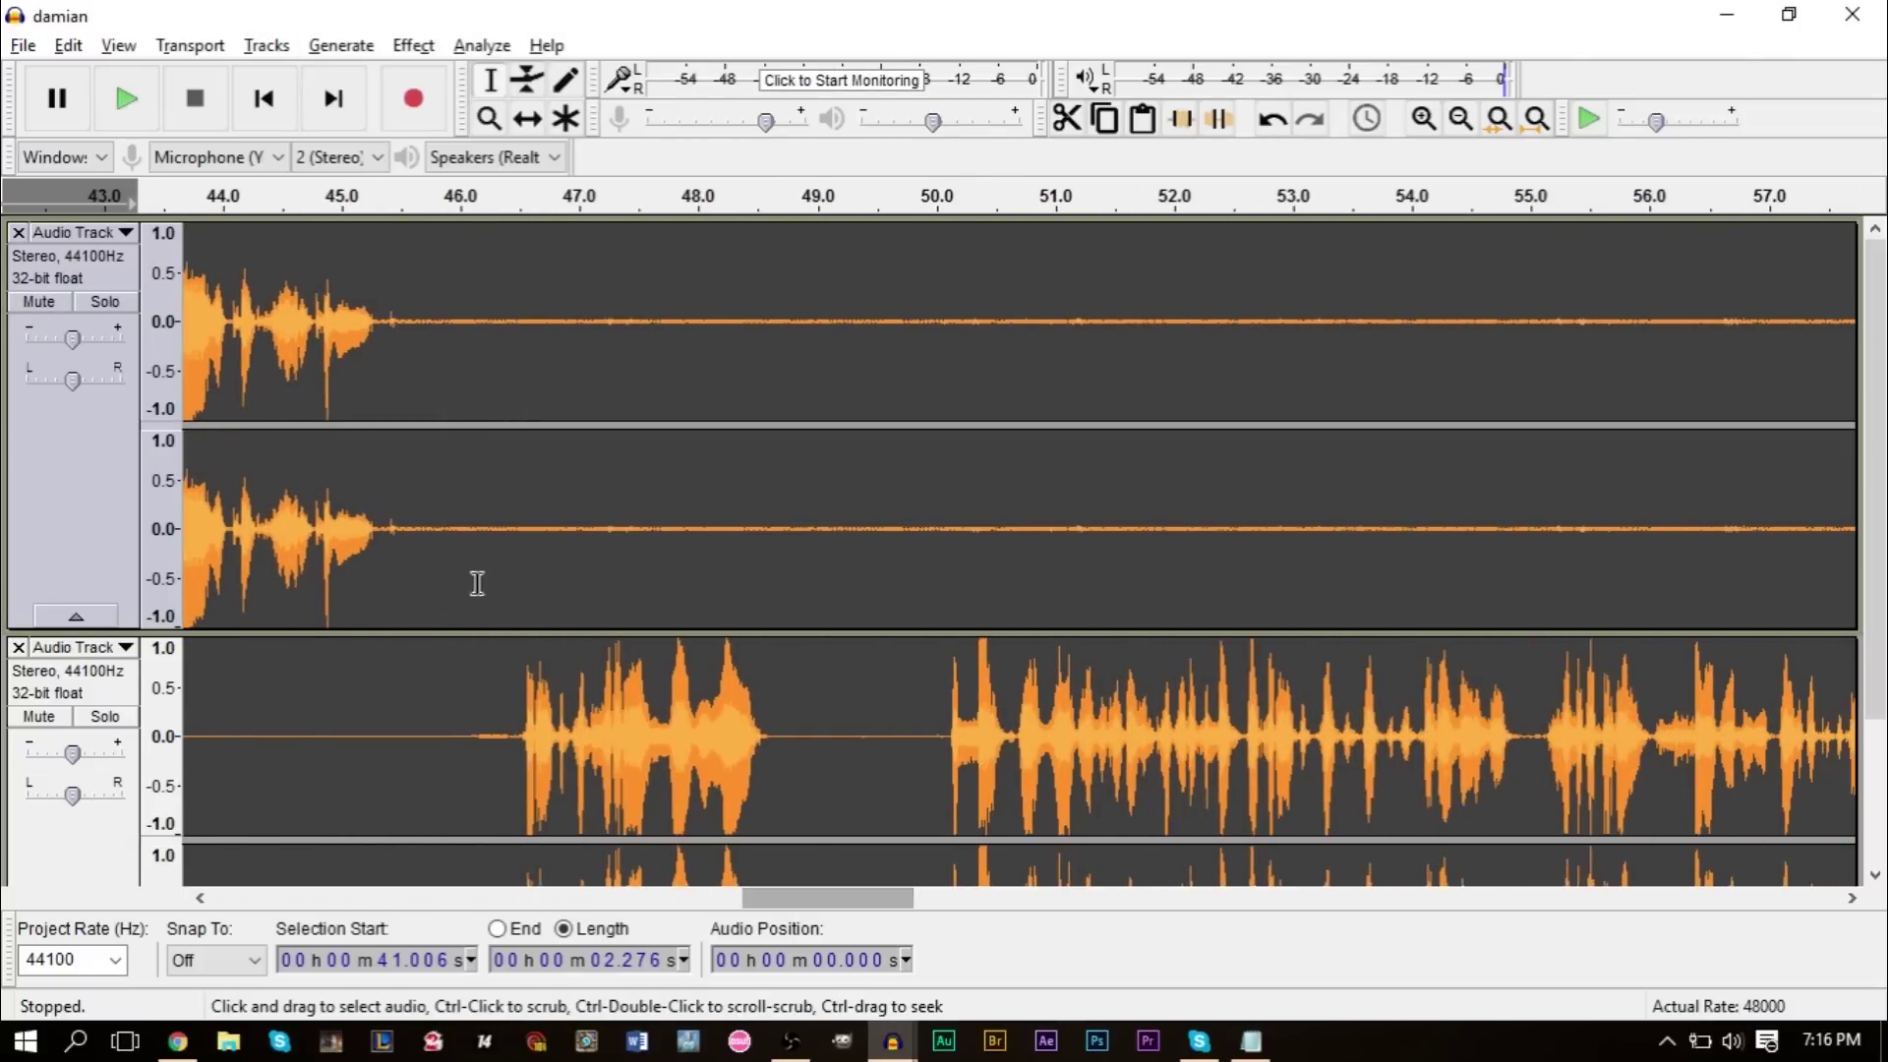
{"action": "left_click_drag", "start_coordinate": [413, 539], "coordinate": [1499, 552]}
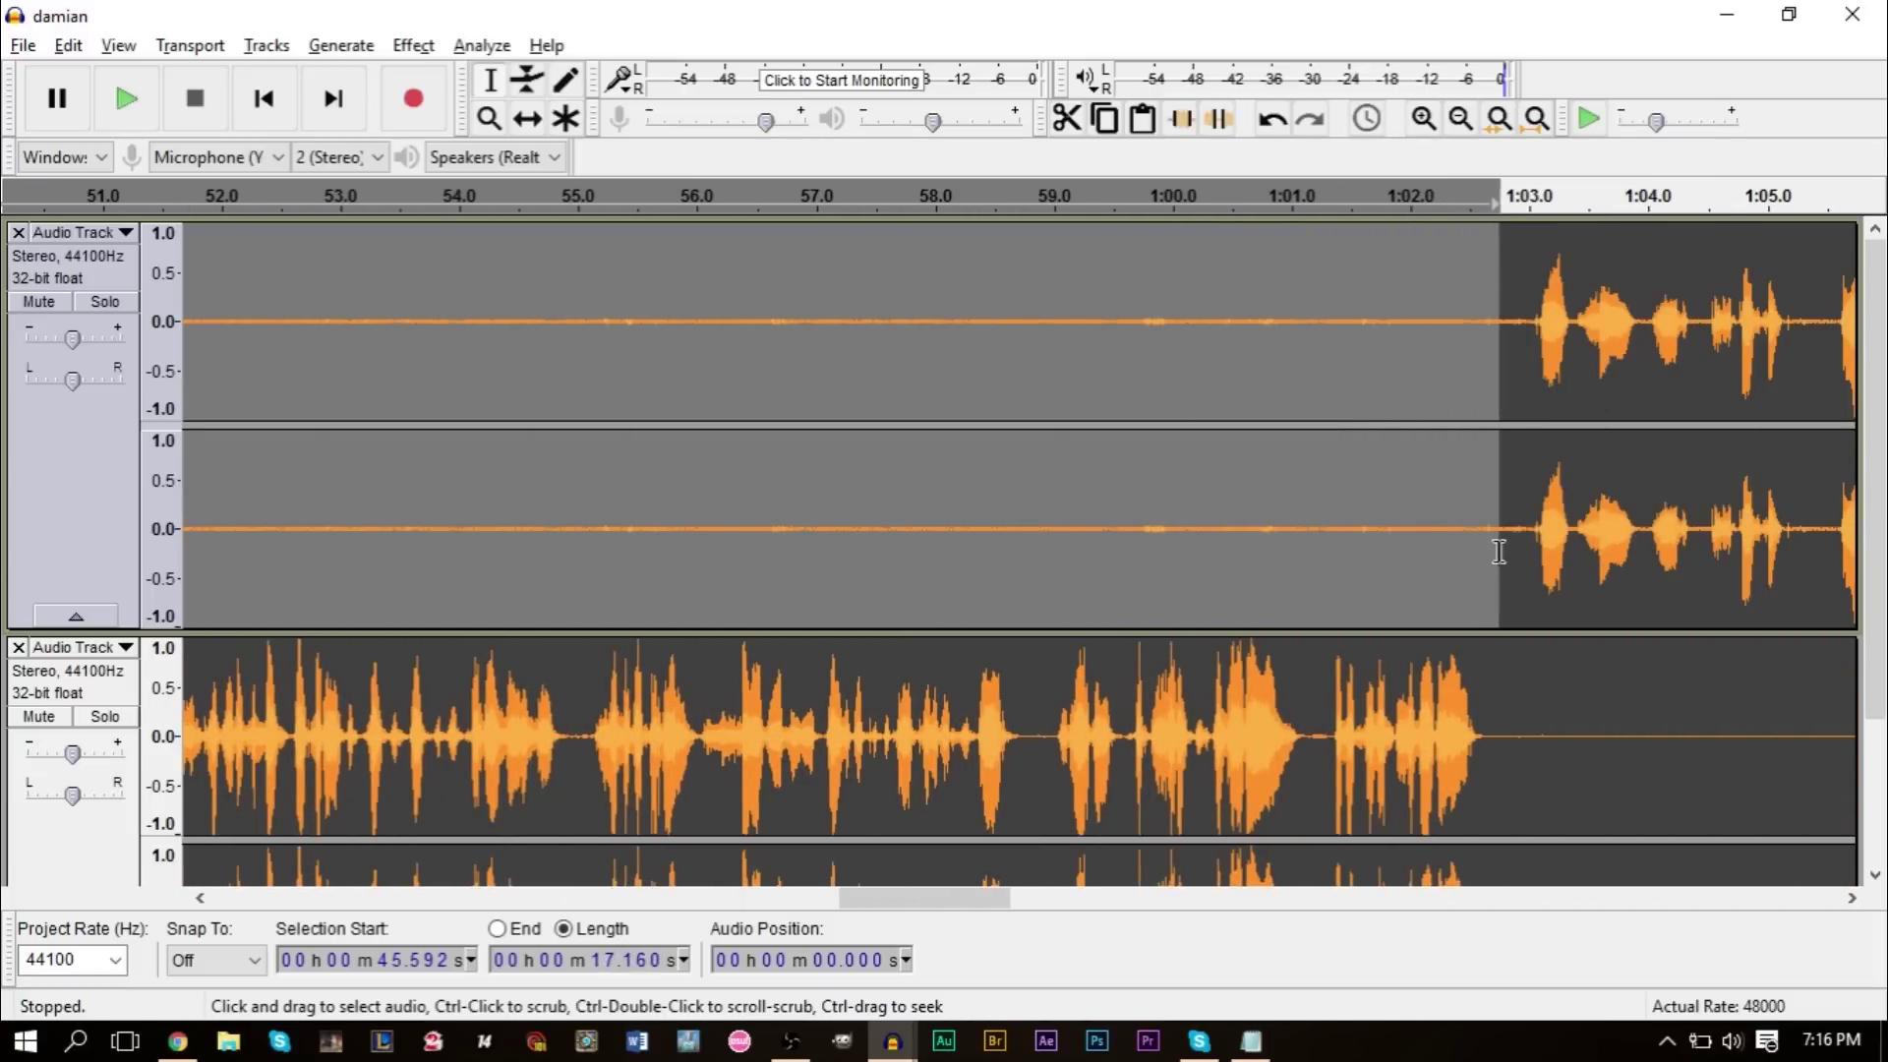
{"action": "left_click", "coordinate": [342, 48]}
{"action": "left_click", "coordinate": [432, 207]}
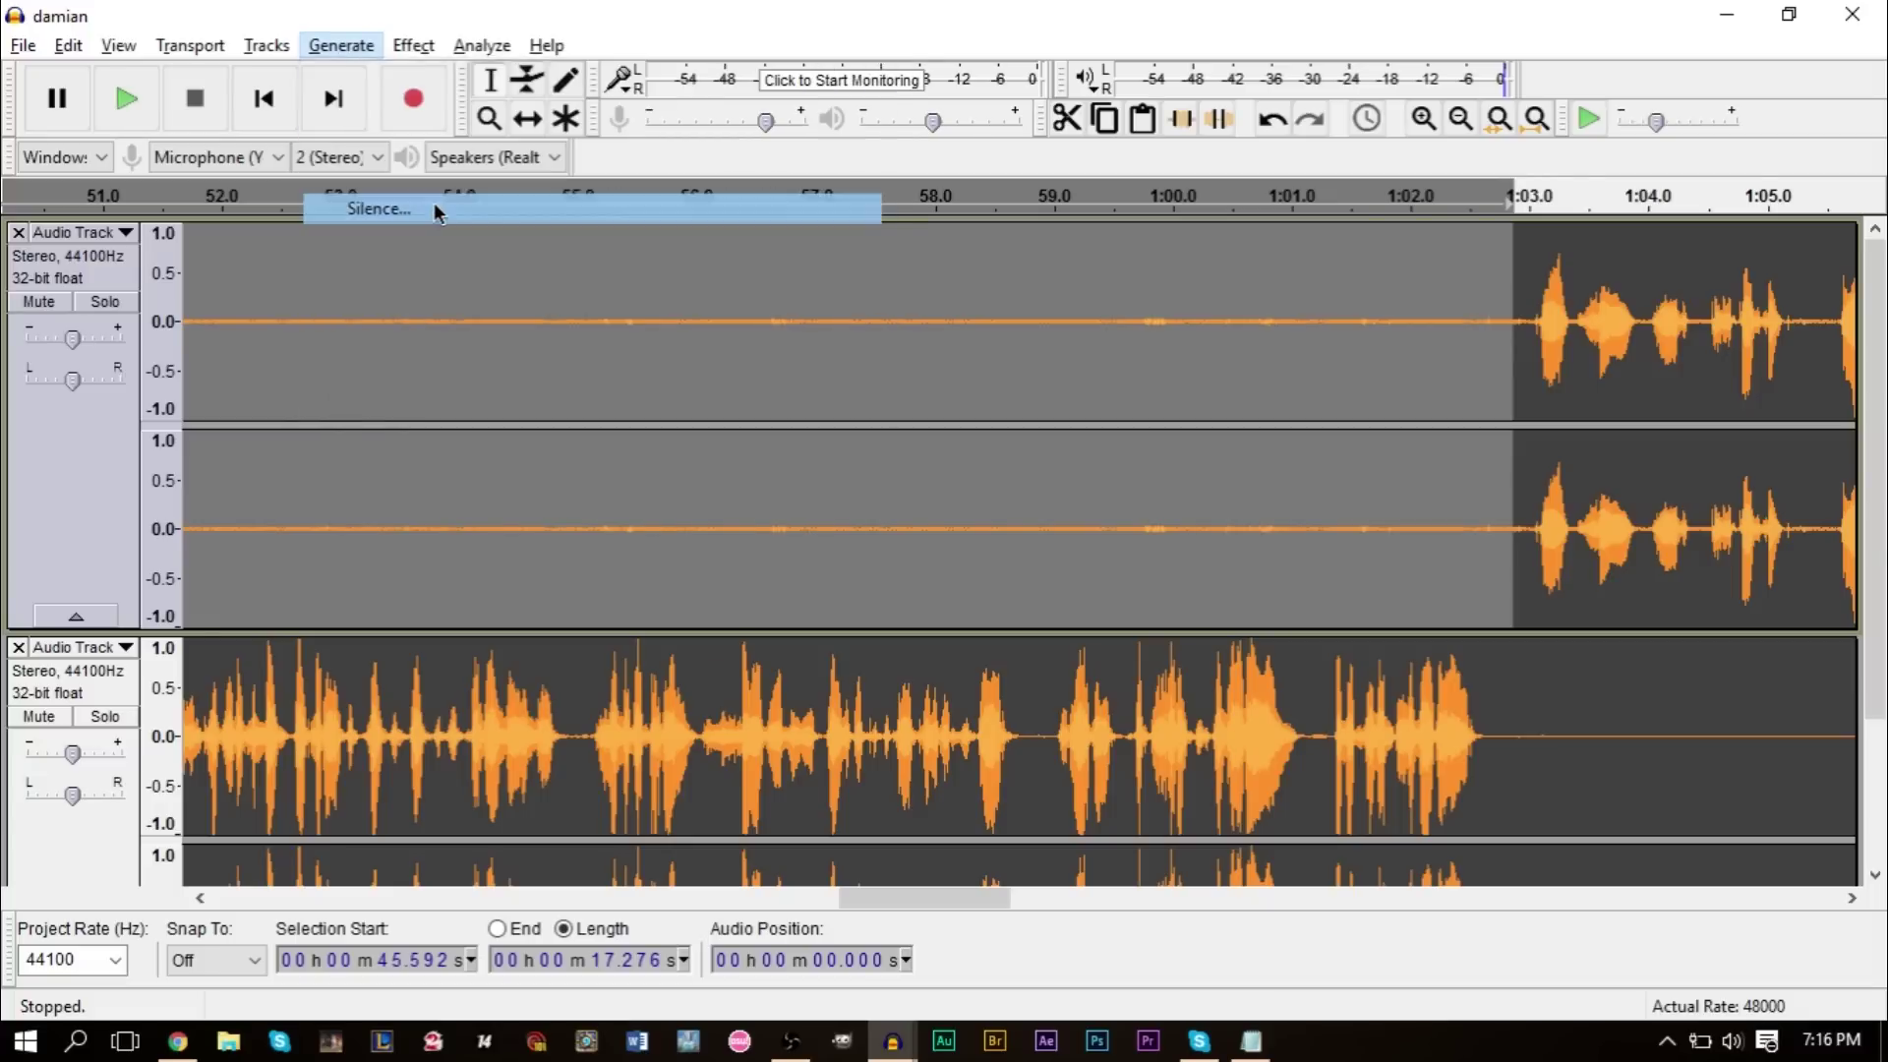
{"action": "left_click", "coordinate": [1042, 603]}
{"action": "left_click", "coordinate": [1031, 538]}
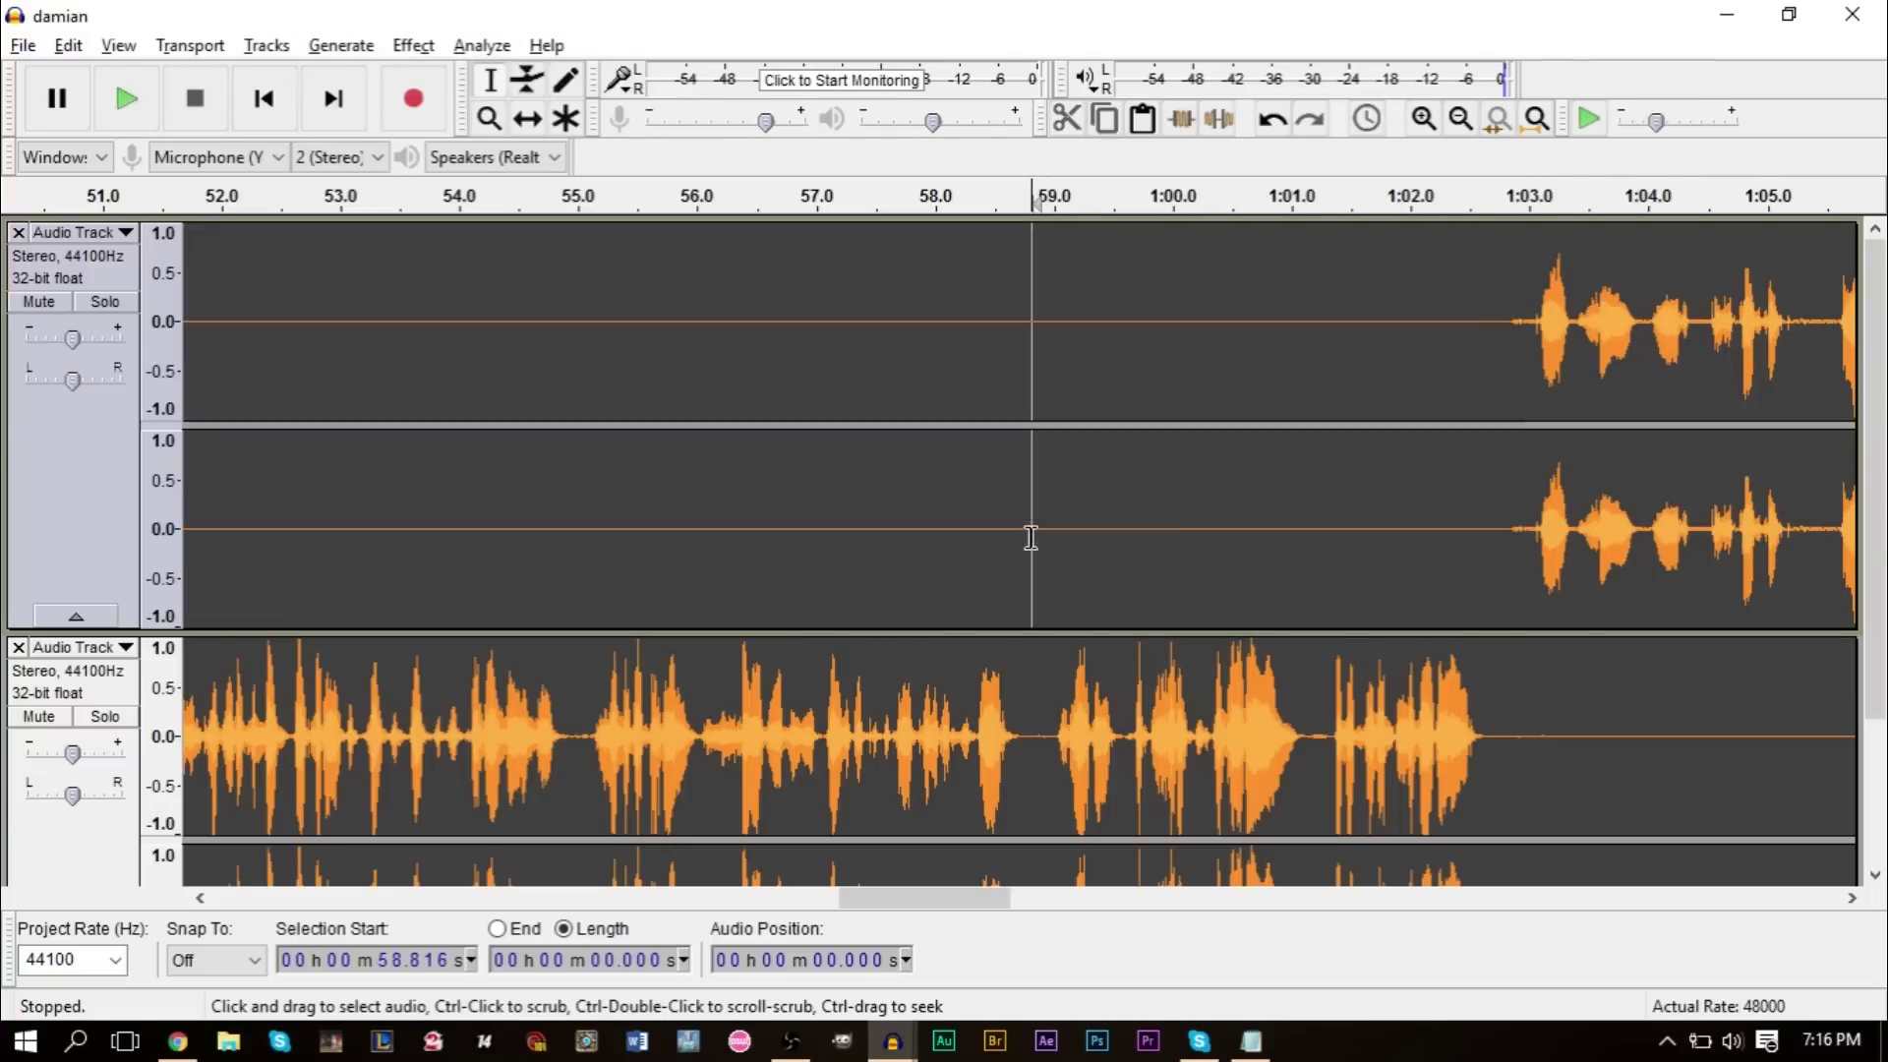
Silence one more selected bleed range, then set playback to start at 6.6 seconds.
{"action": "left_click_drag", "start_coordinate": [897, 908], "coordinate": [1064, 911]}
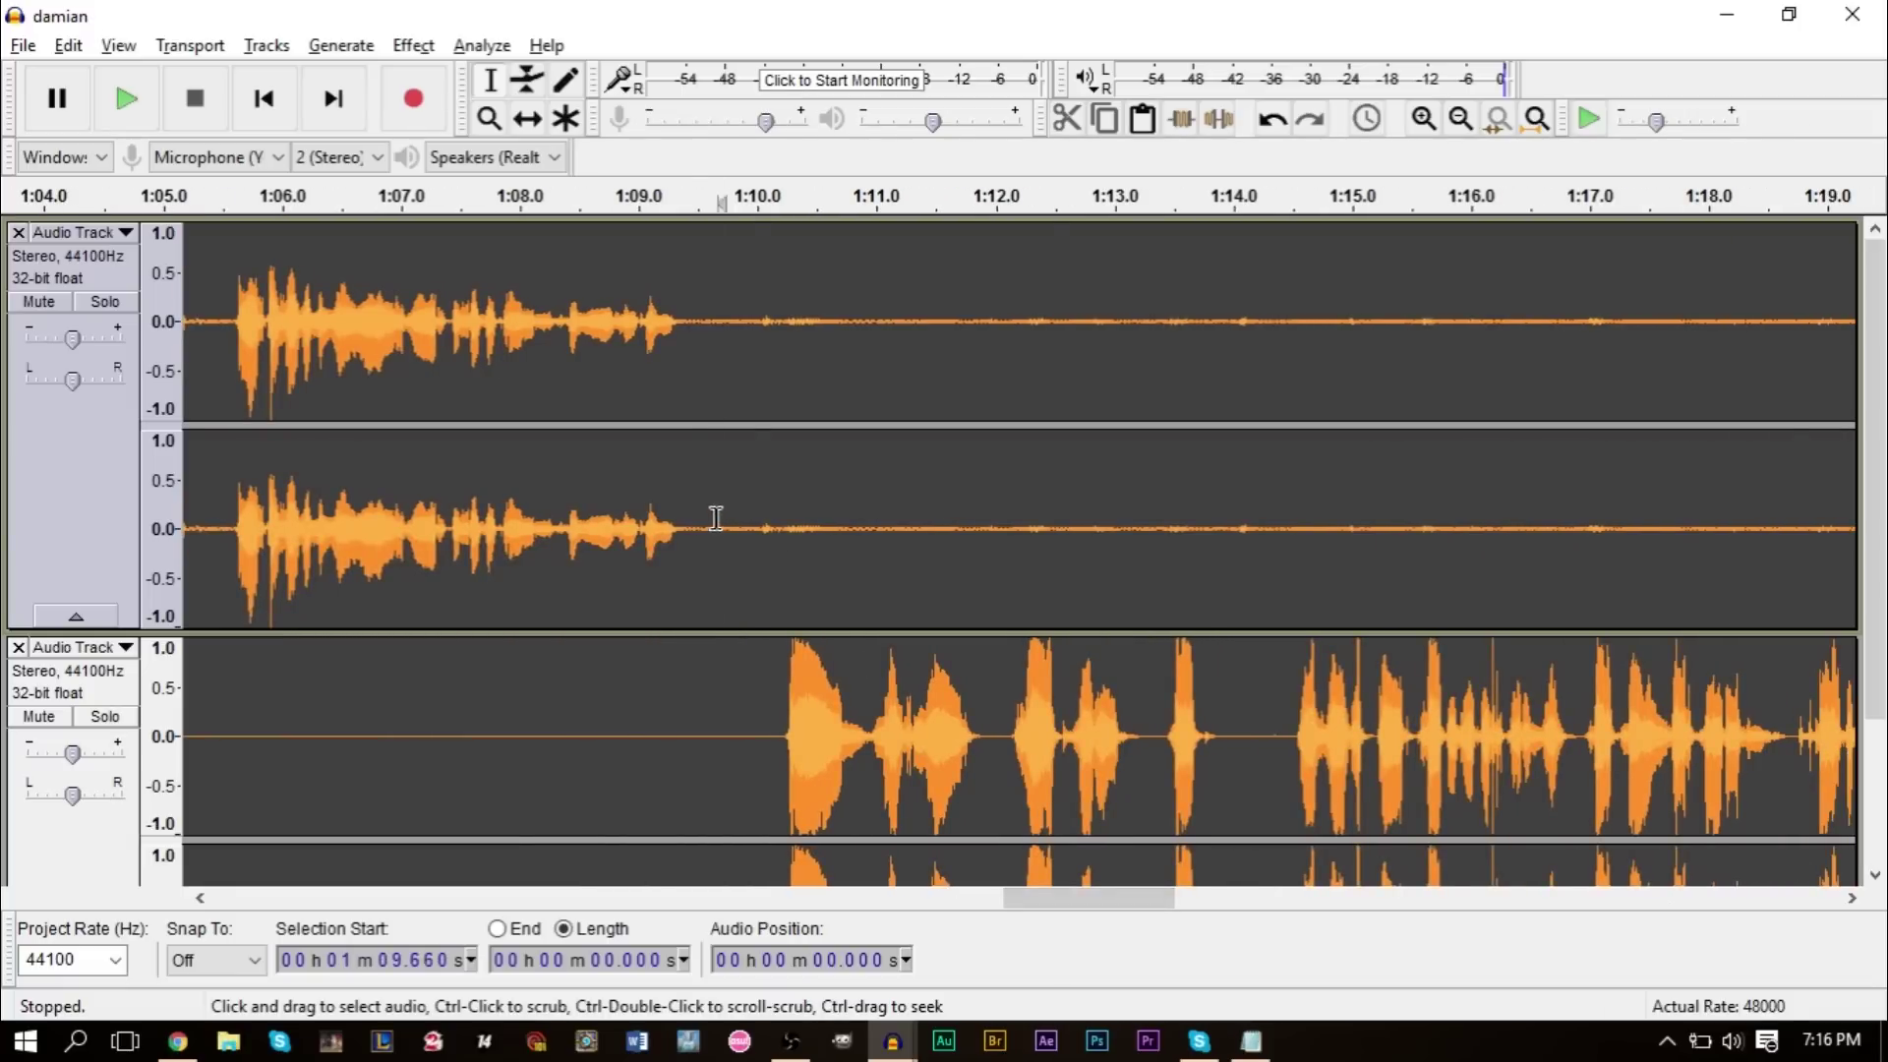
{"action": "left_click_drag", "start_coordinate": [717, 519], "coordinate": [1581, 562]}
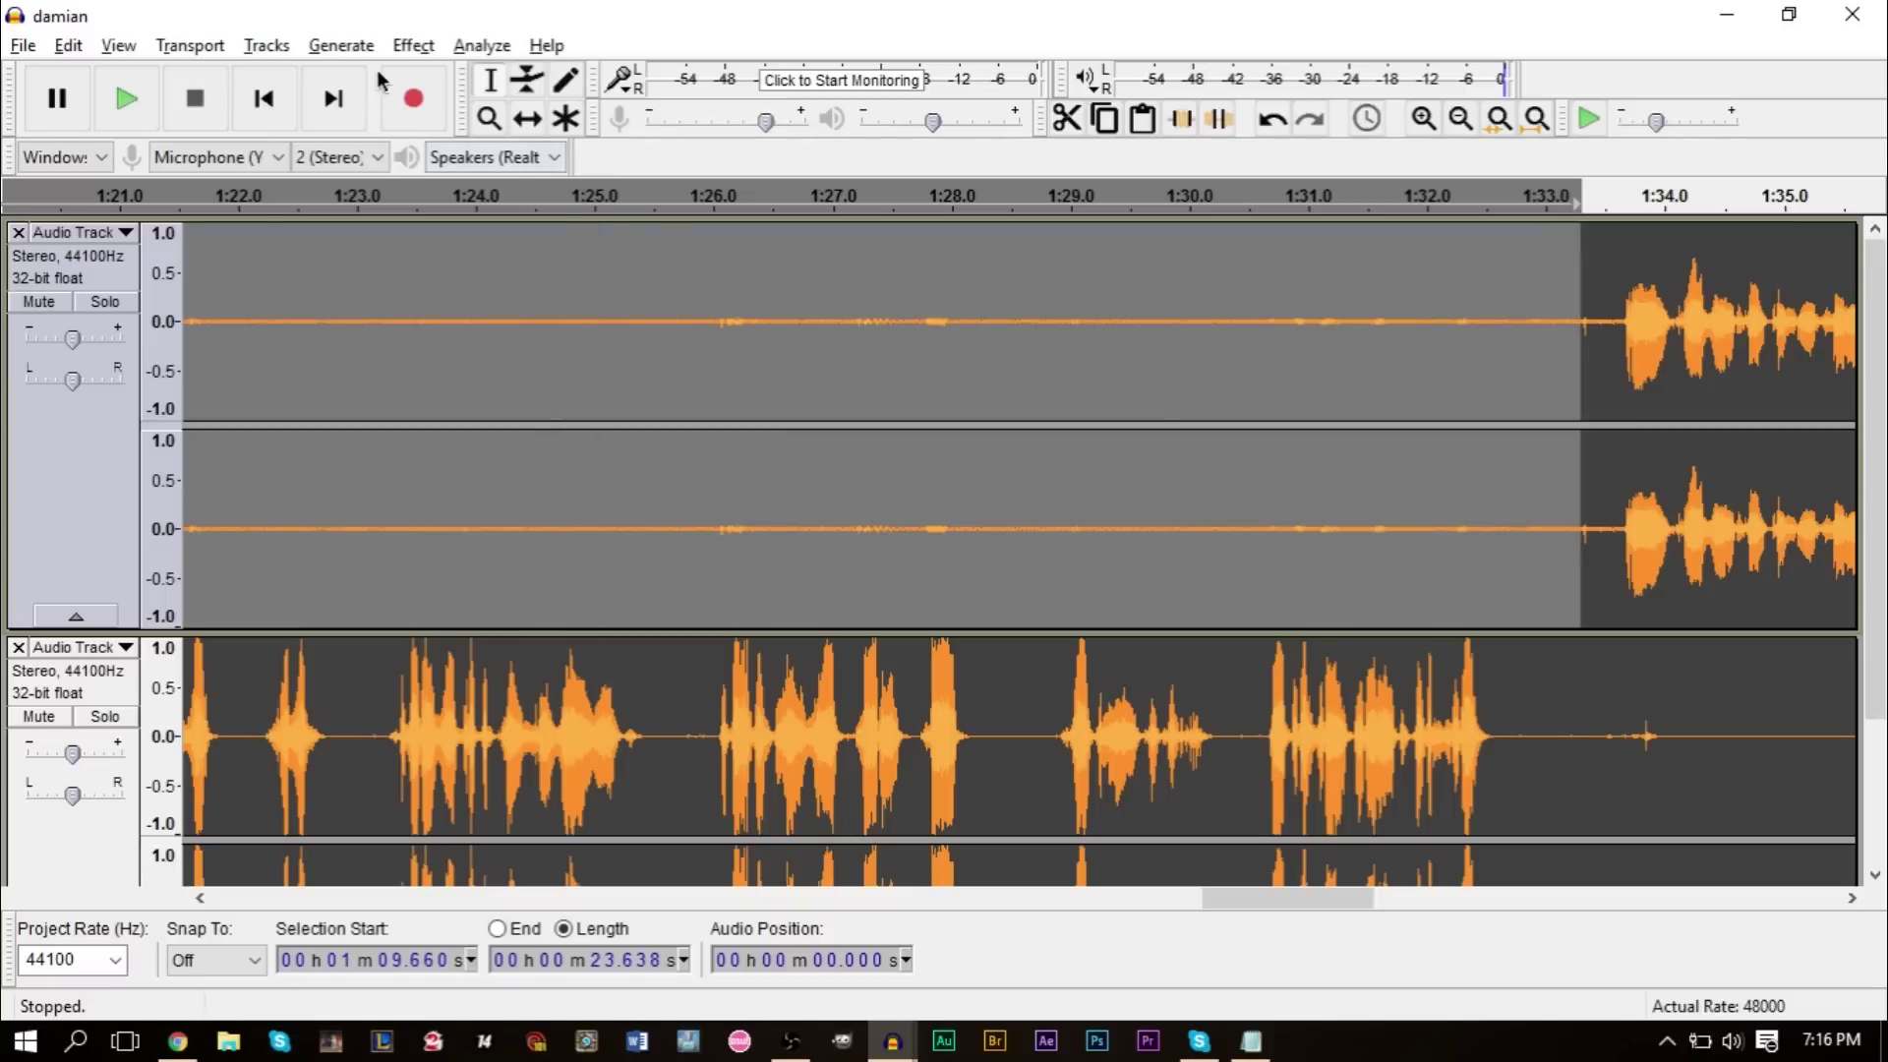
{"action": "left_click", "coordinate": [341, 46]}
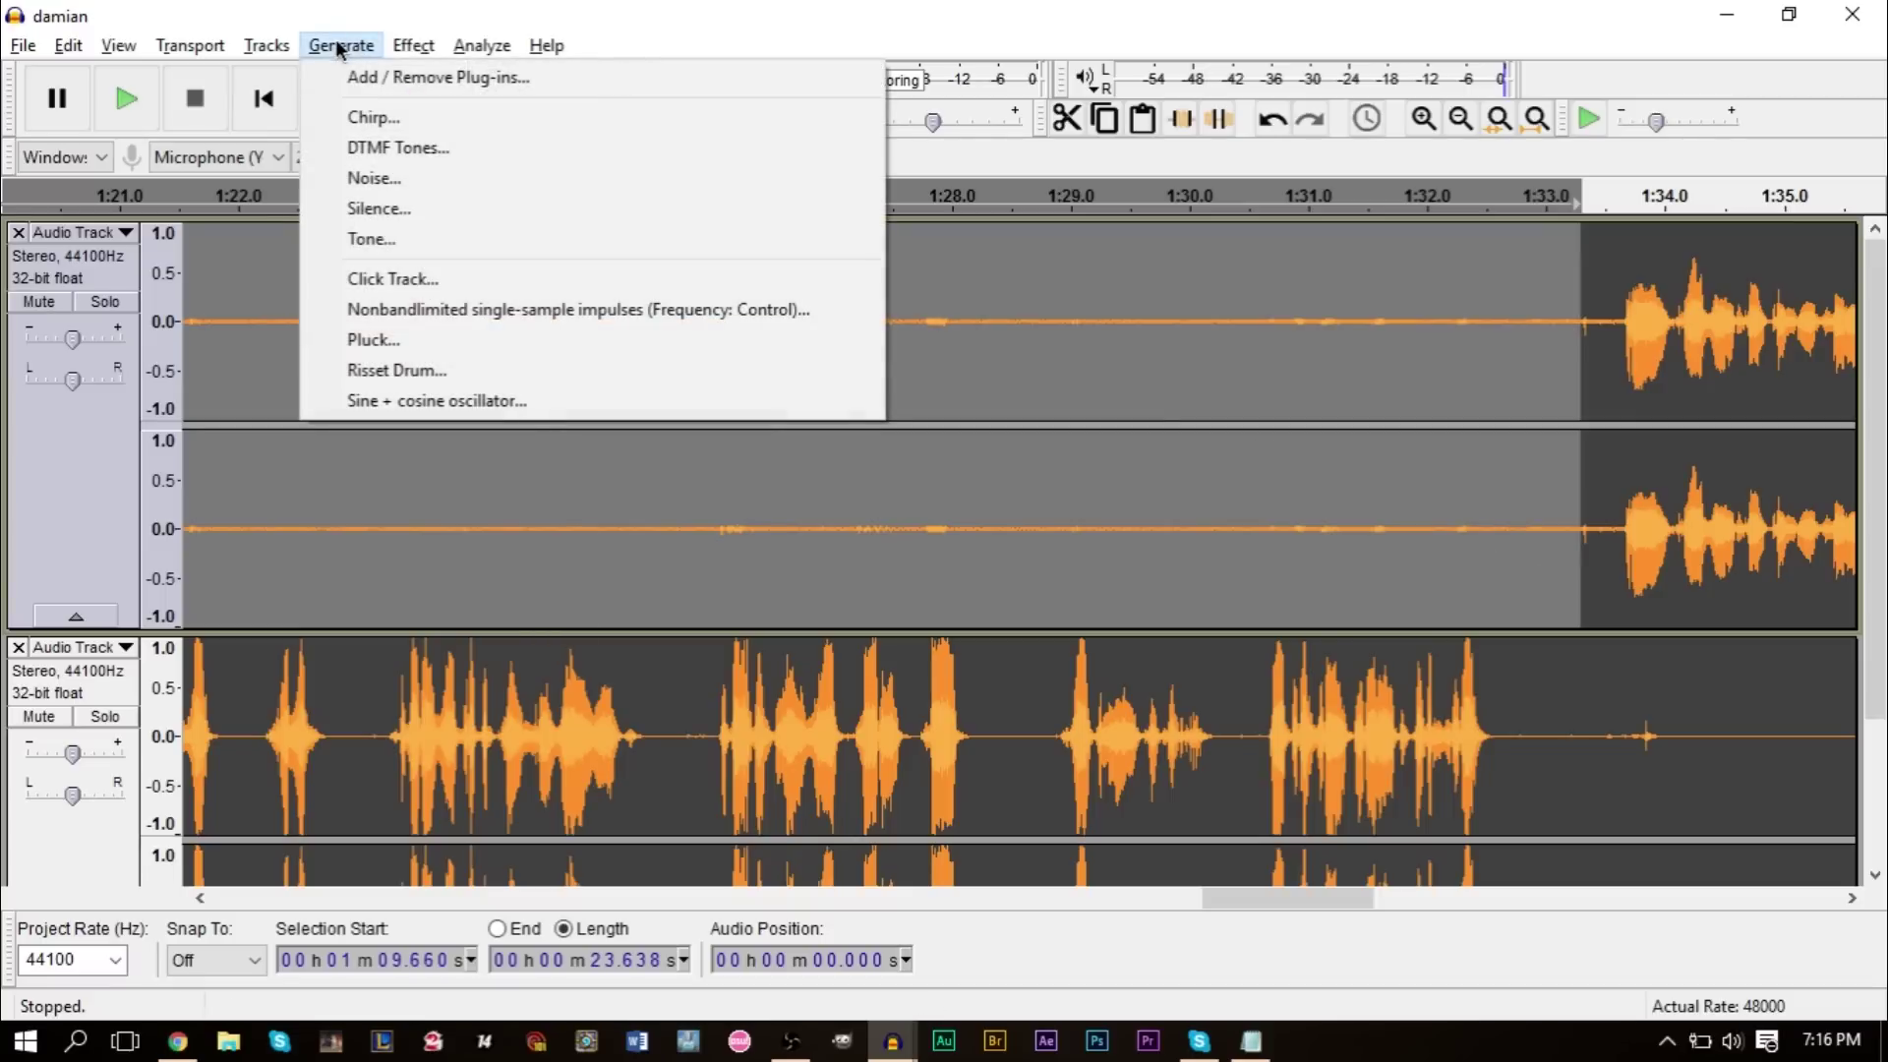
{"action": "left_click", "coordinate": [434, 208]}
{"action": "left_click", "coordinate": [1033, 592]}
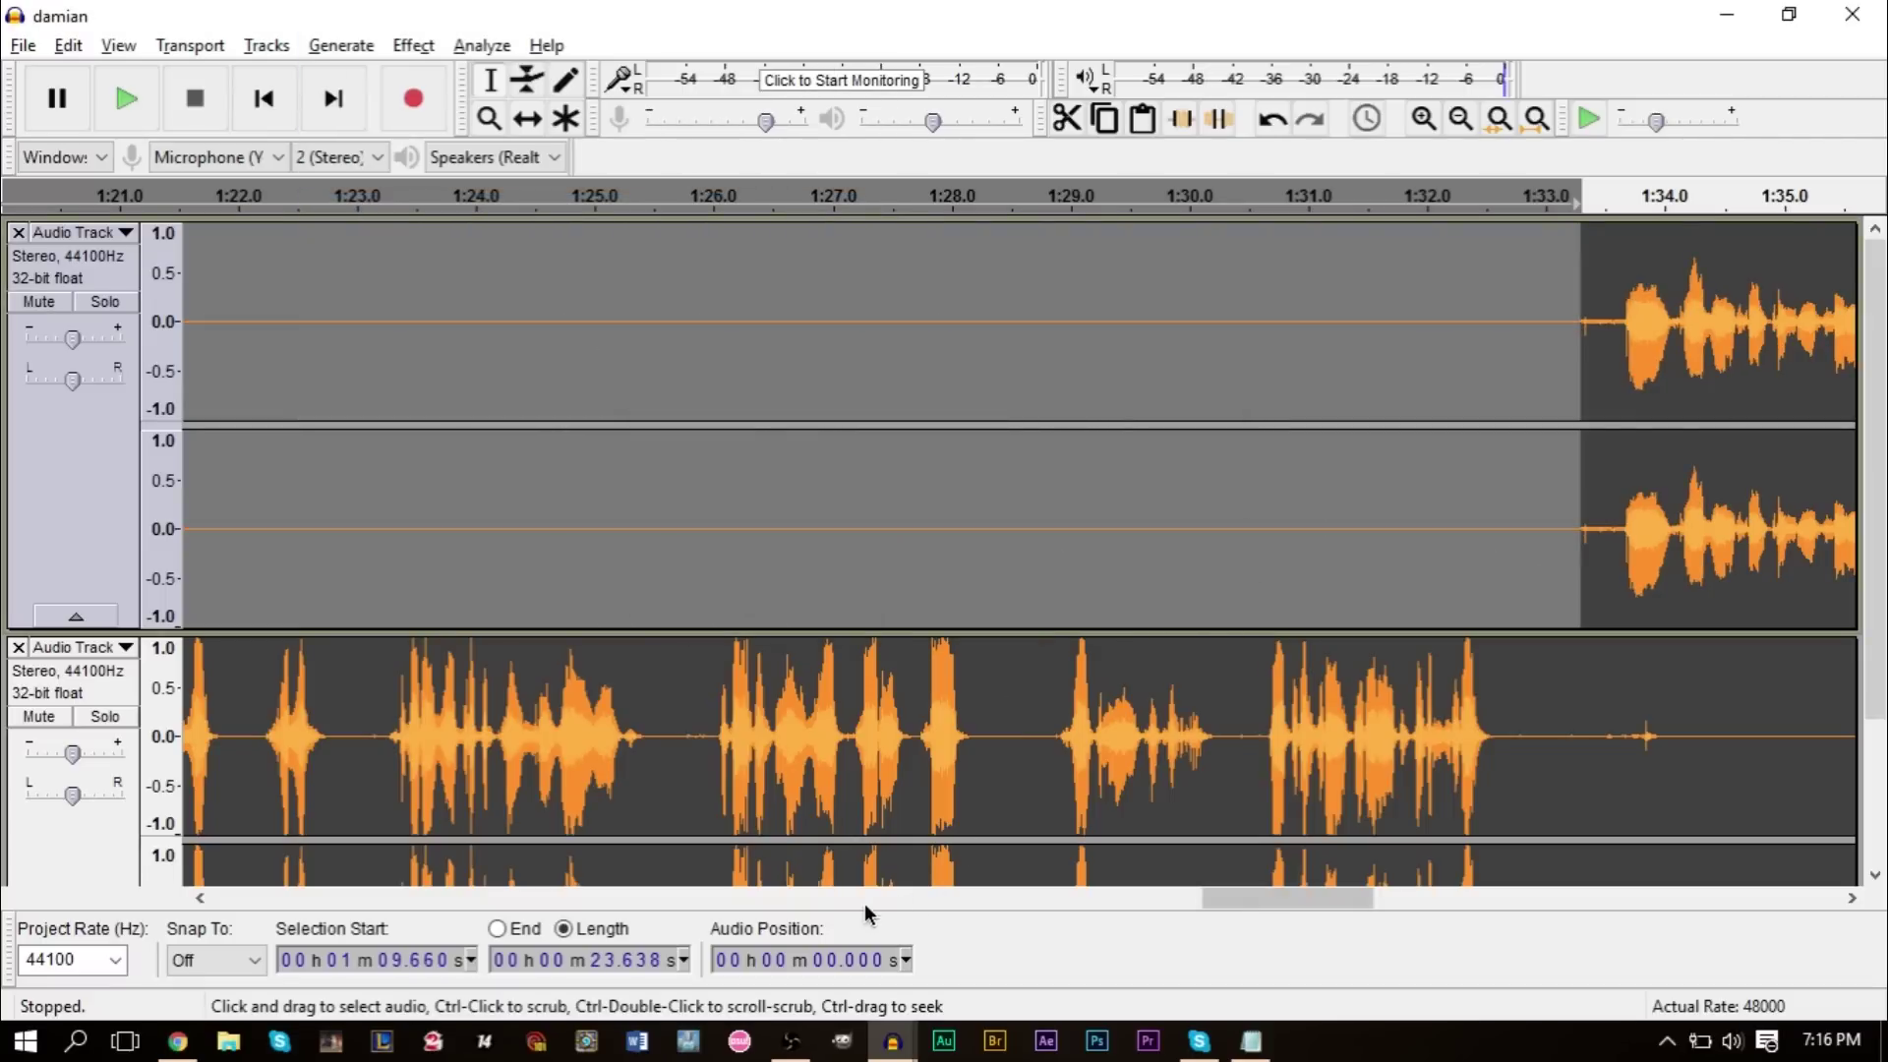
{"action": "left_click_drag", "start_coordinate": [1243, 906], "coordinate": [299, 899]}
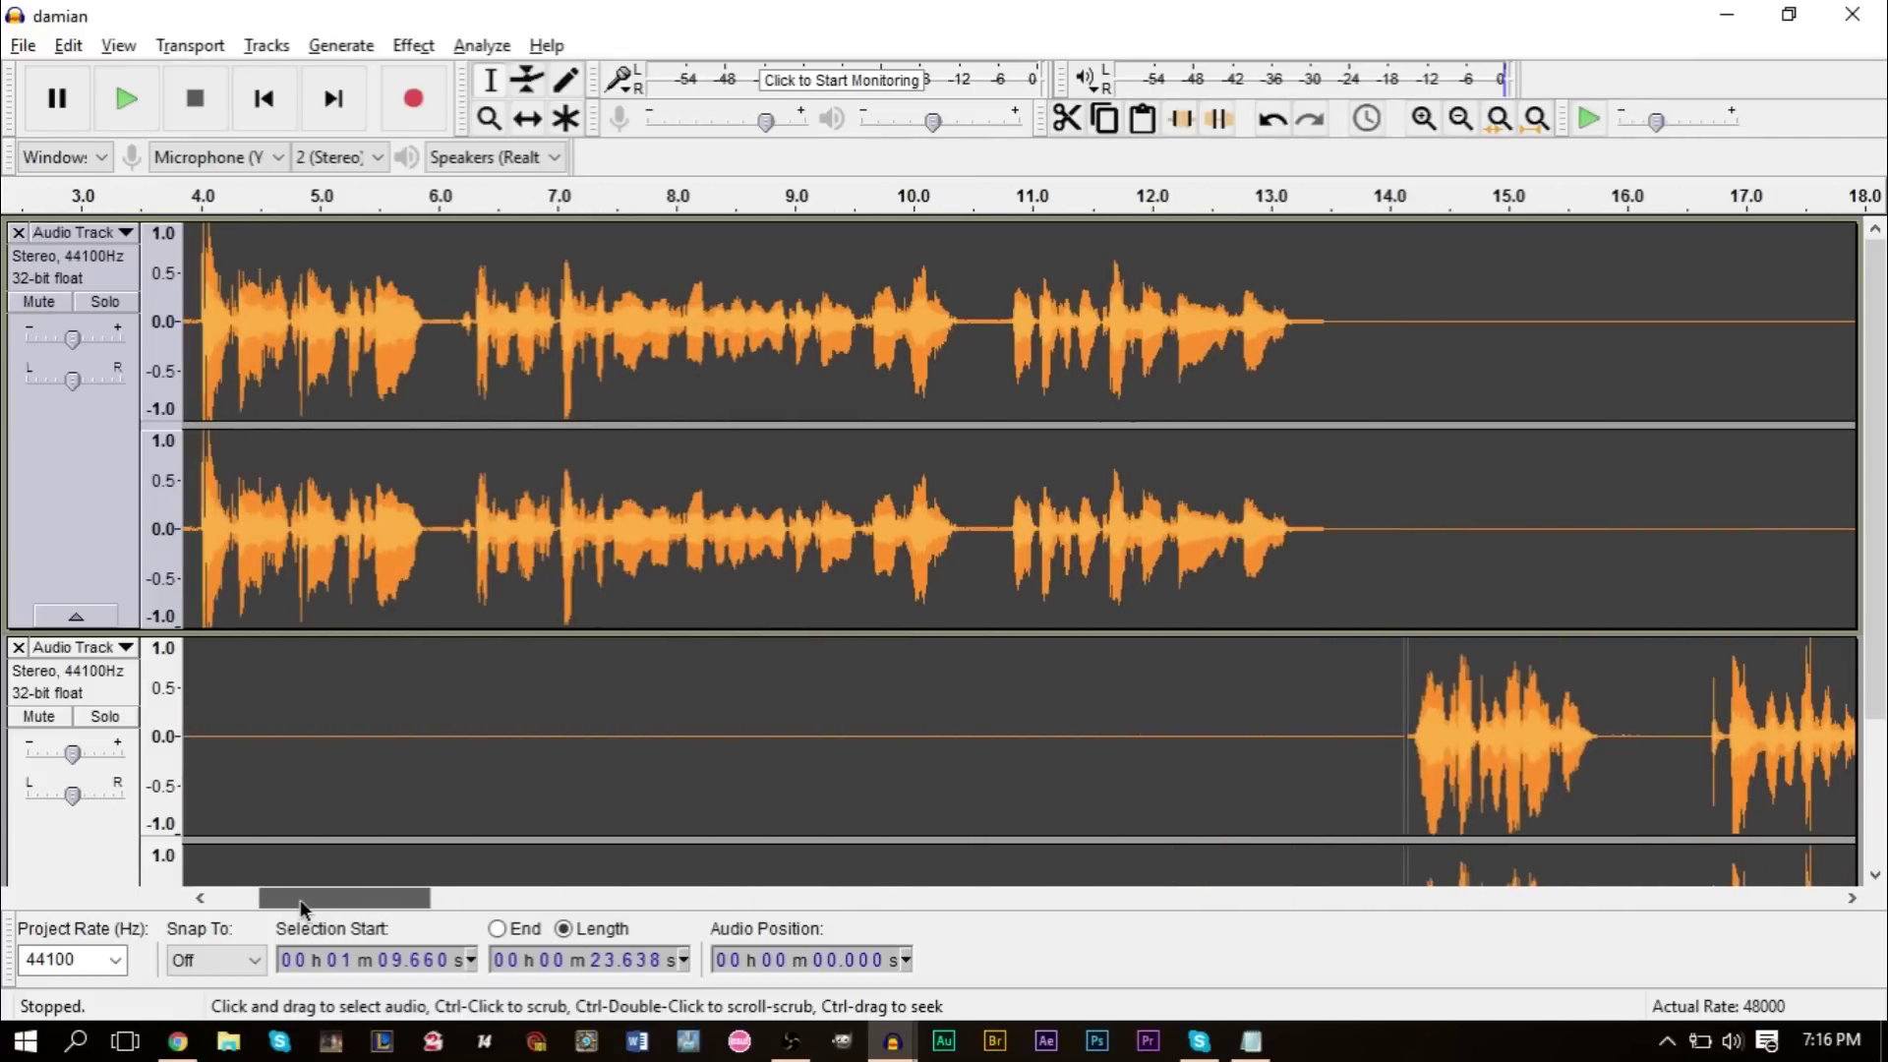
{"action": "left_click", "coordinate": [512, 516]}
{"action": "key", "text": "space"}
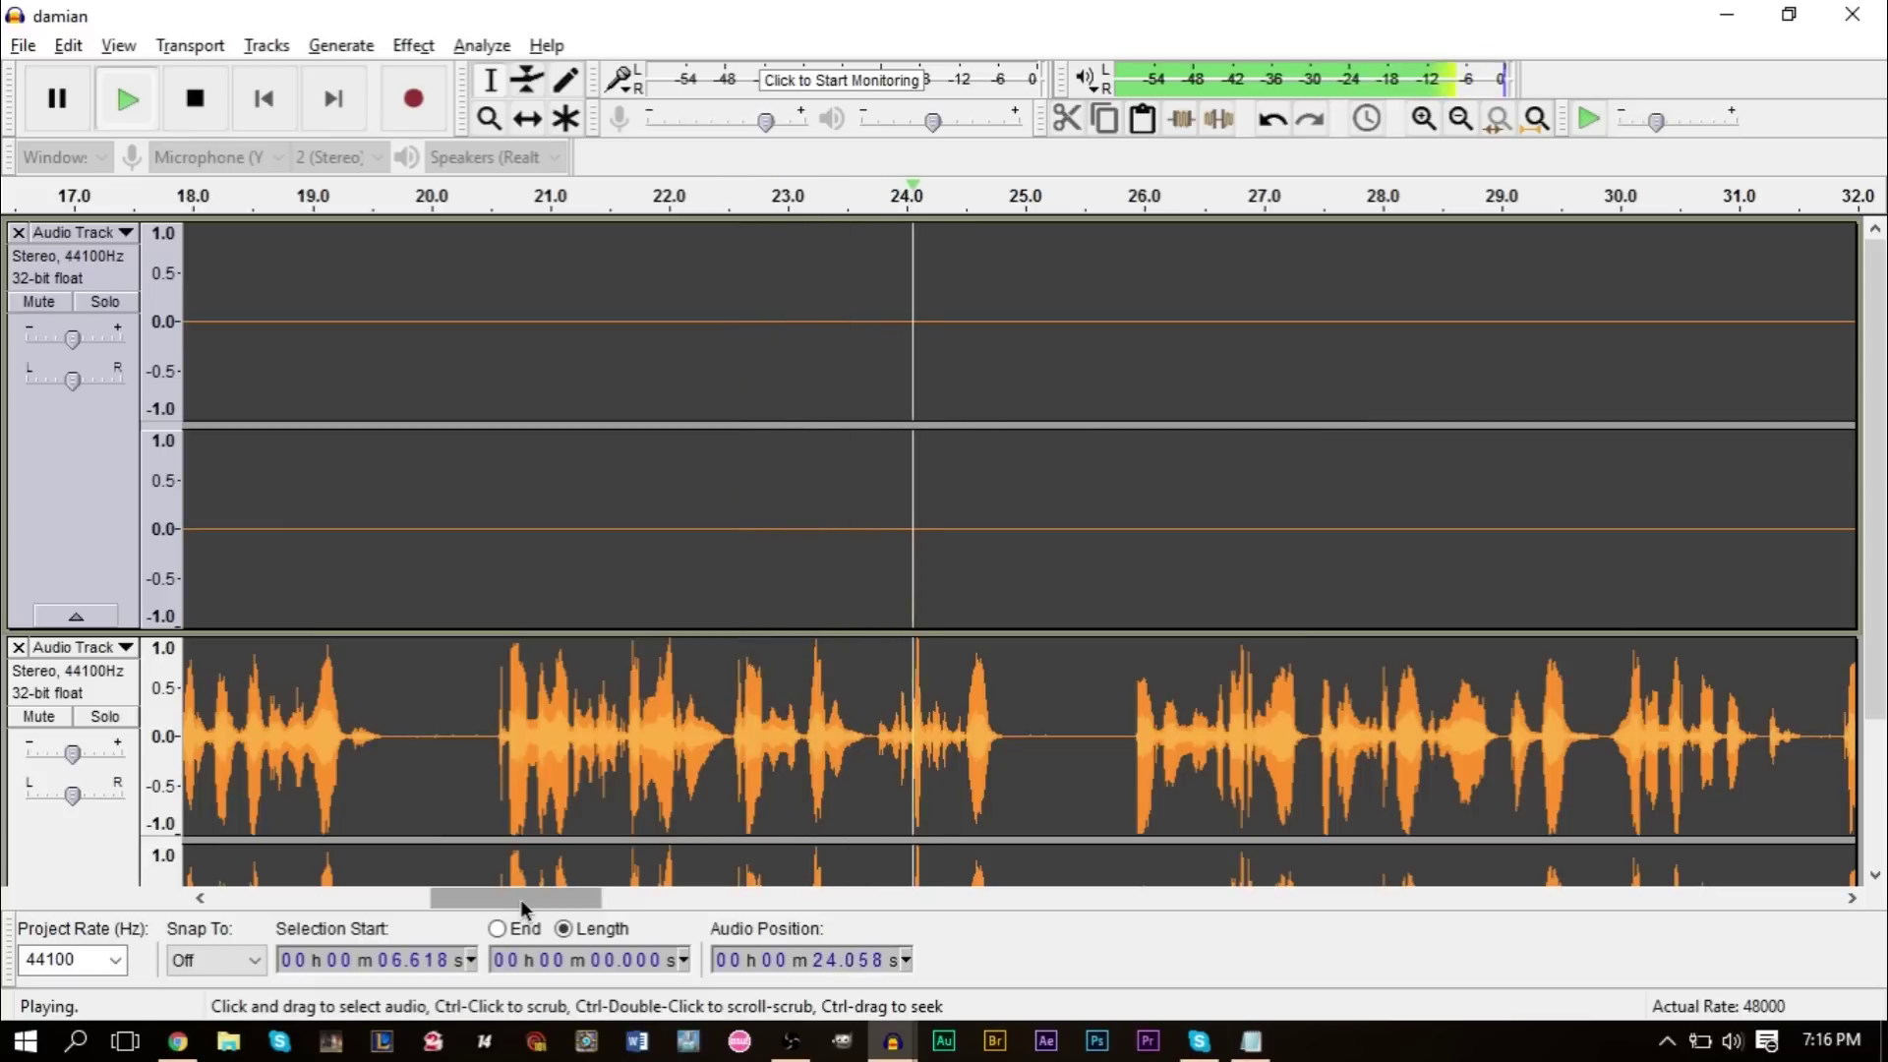
{"action": "key", "text": "space"}
{"action": "left_click_drag", "start_coordinate": [521, 899], "coordinate": [1337, 962]}
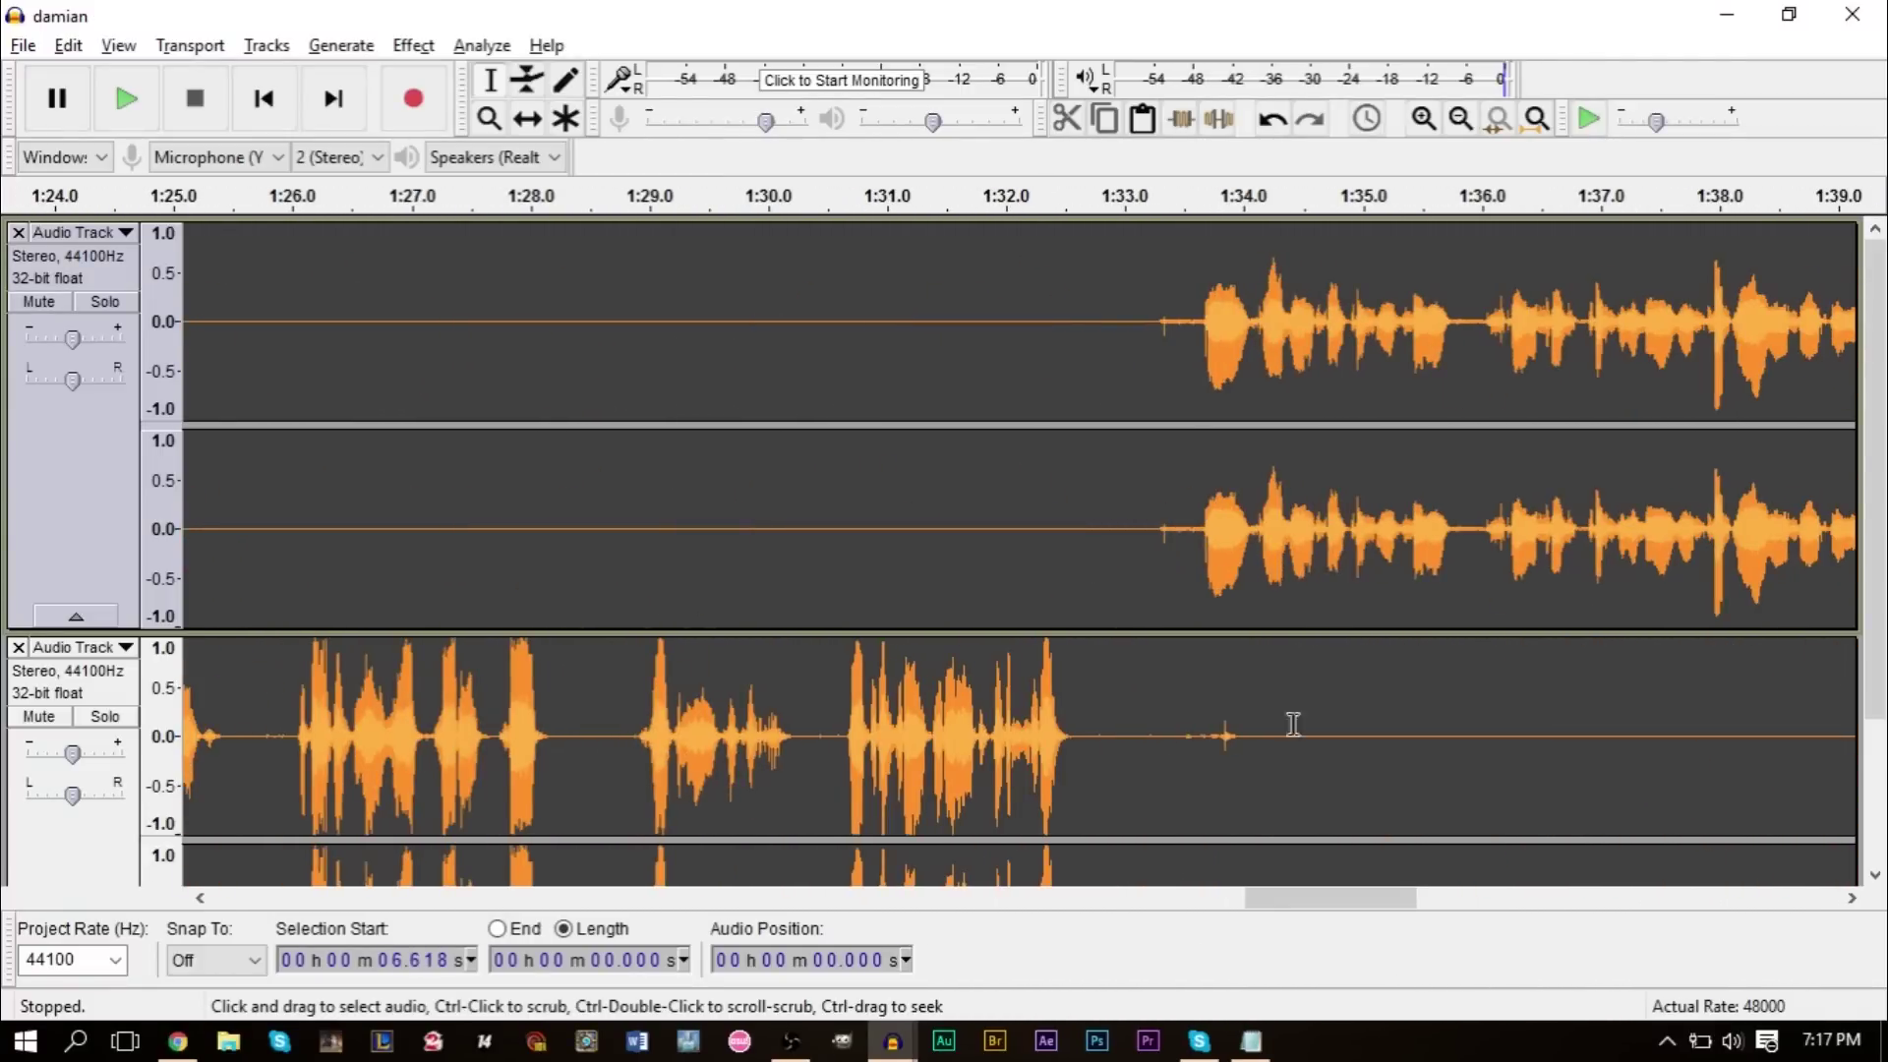
{"action": "left_click", "coordinate": [903, 195]}
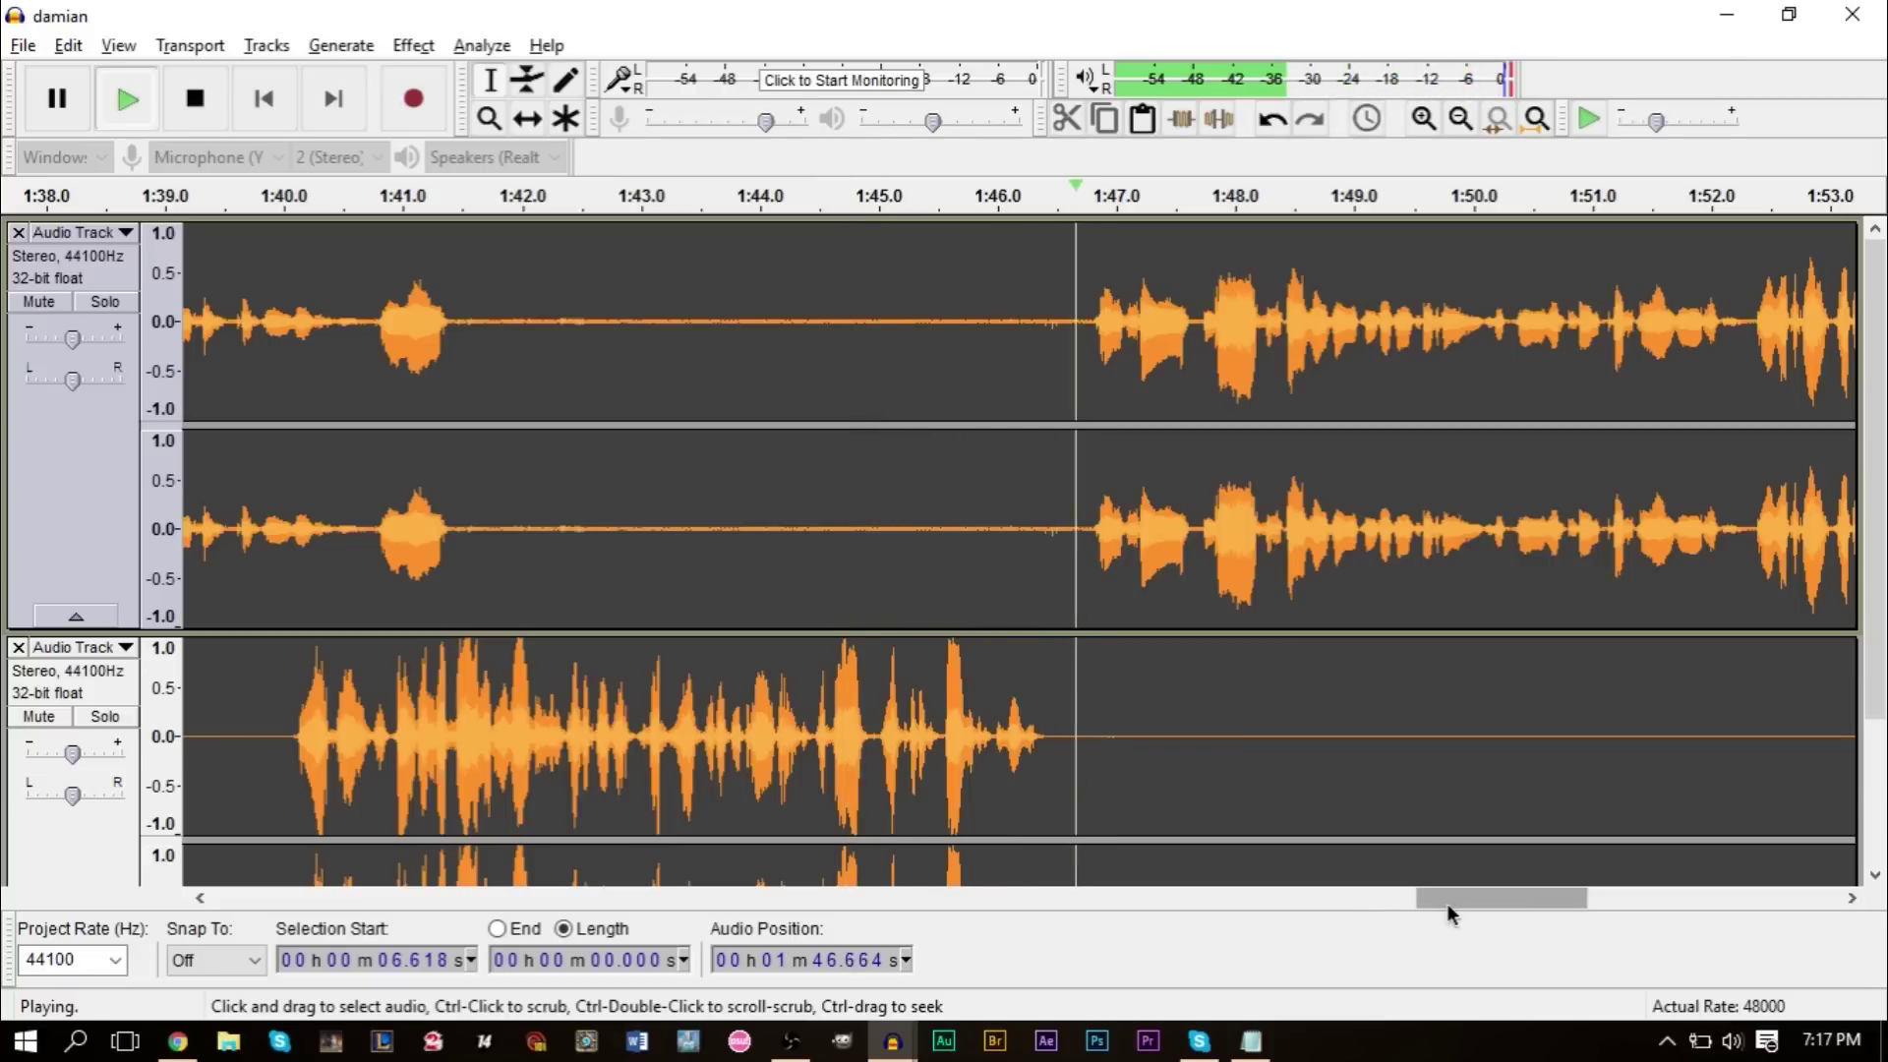
{"action": "left_click_drag", "start_coordinate": [1488, 899], "coordinate": [1620, 959]}
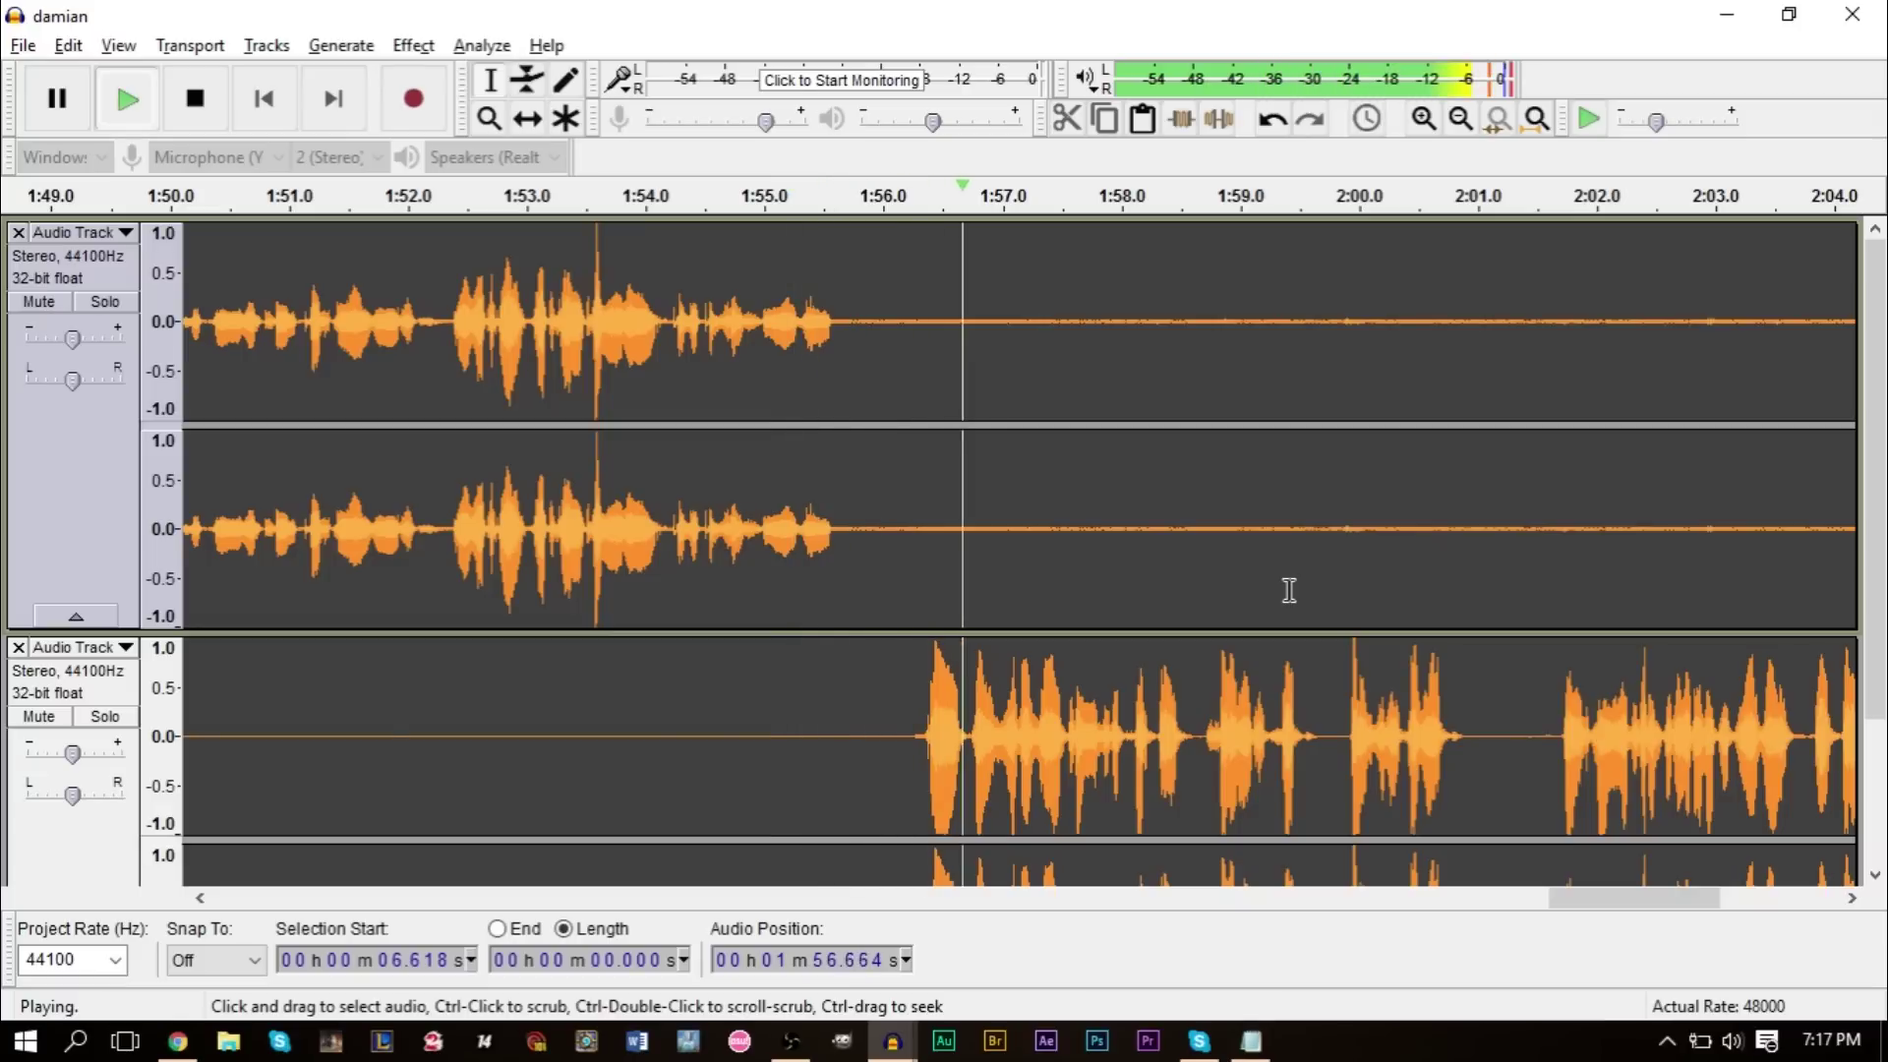
{"action": "left_click_drag", "start_coordinate": [1566, 895], "coordinate": [1684, 946]}
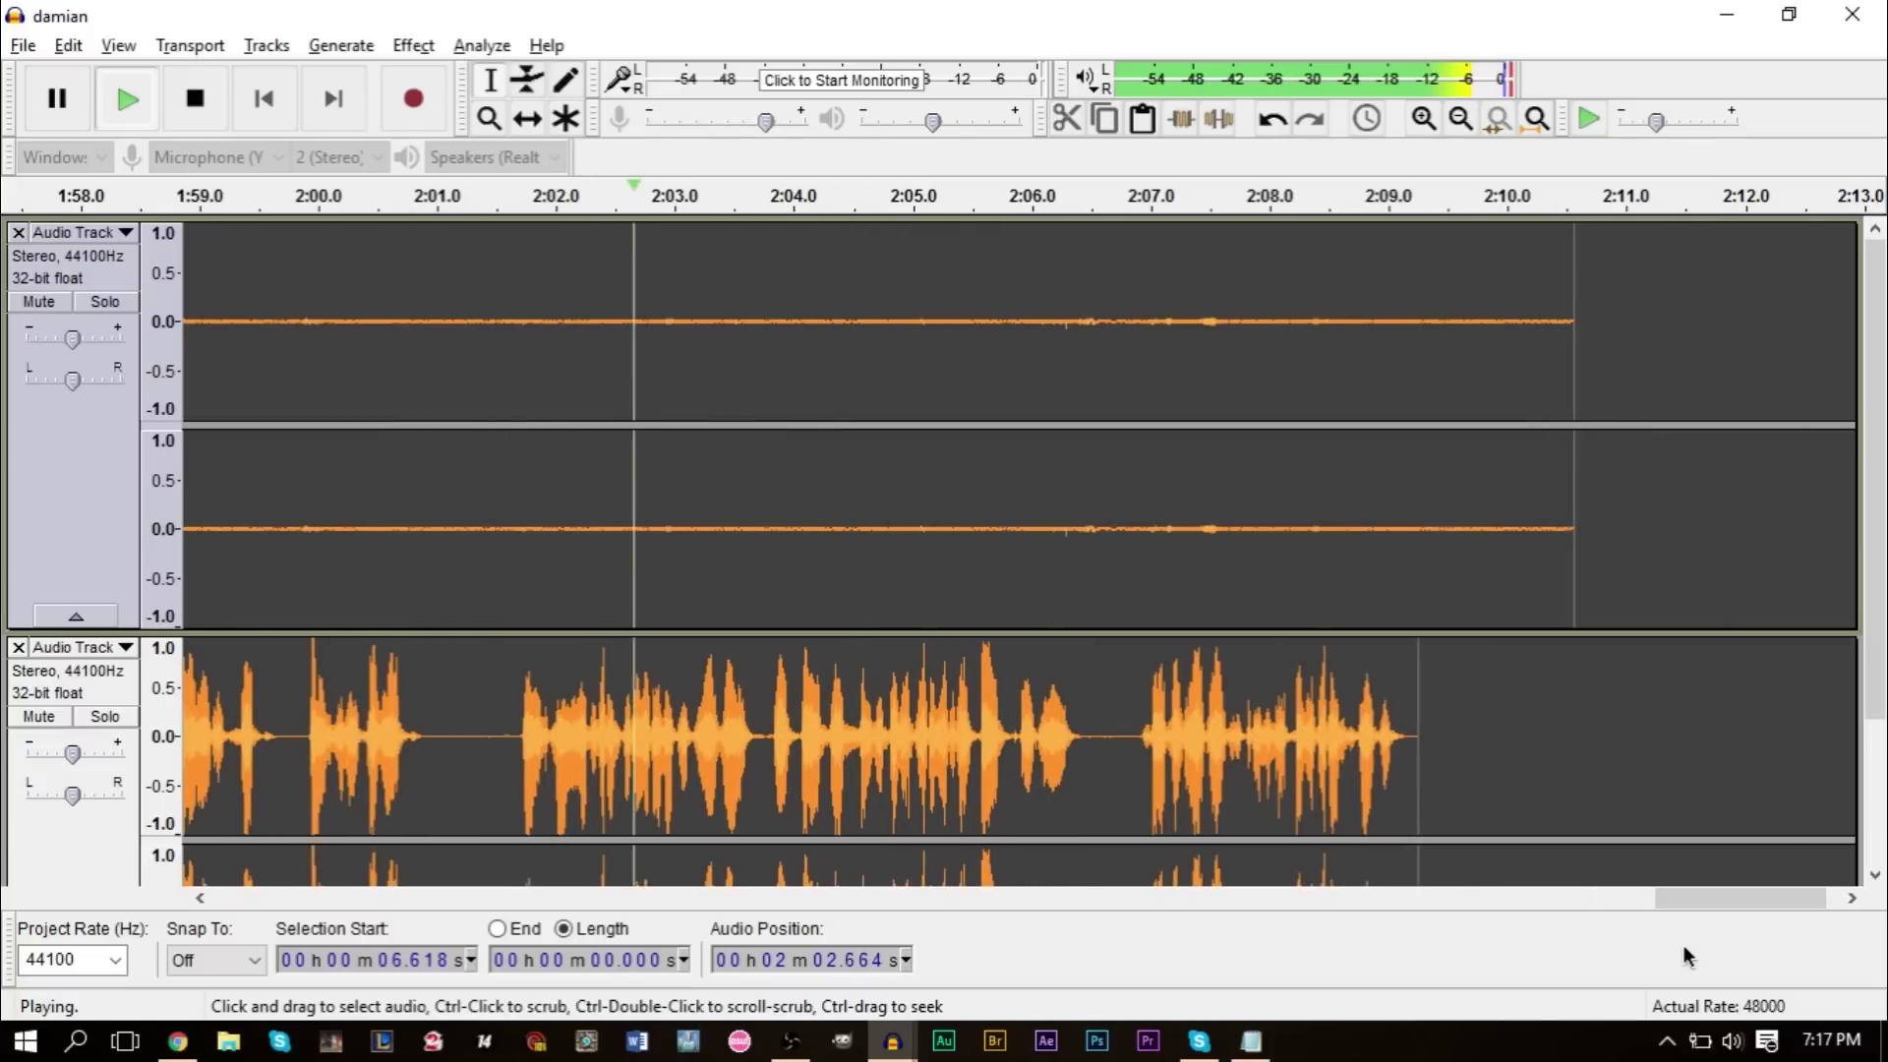
{"action": "key", "text": "space"}
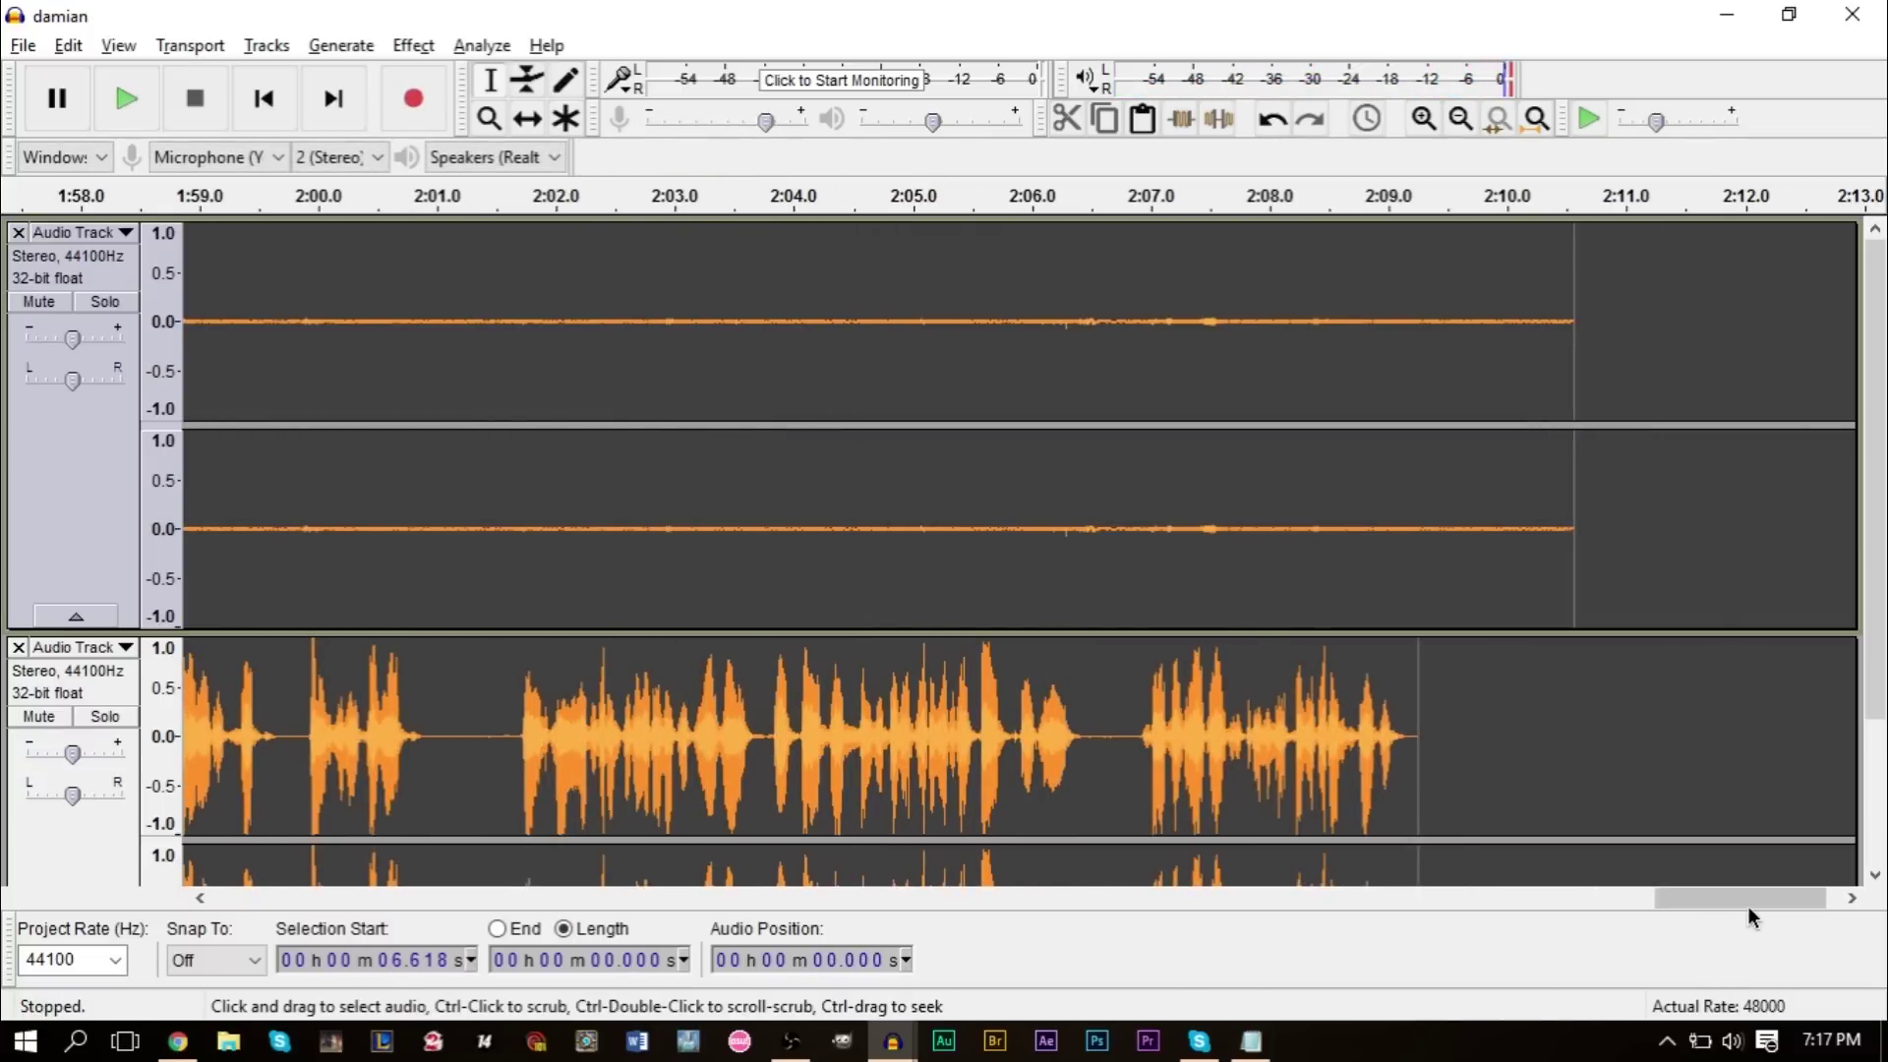
{"action": "left_click_drag", "start_coordinate": [1748, 906], "coordinate": [293, 953]}
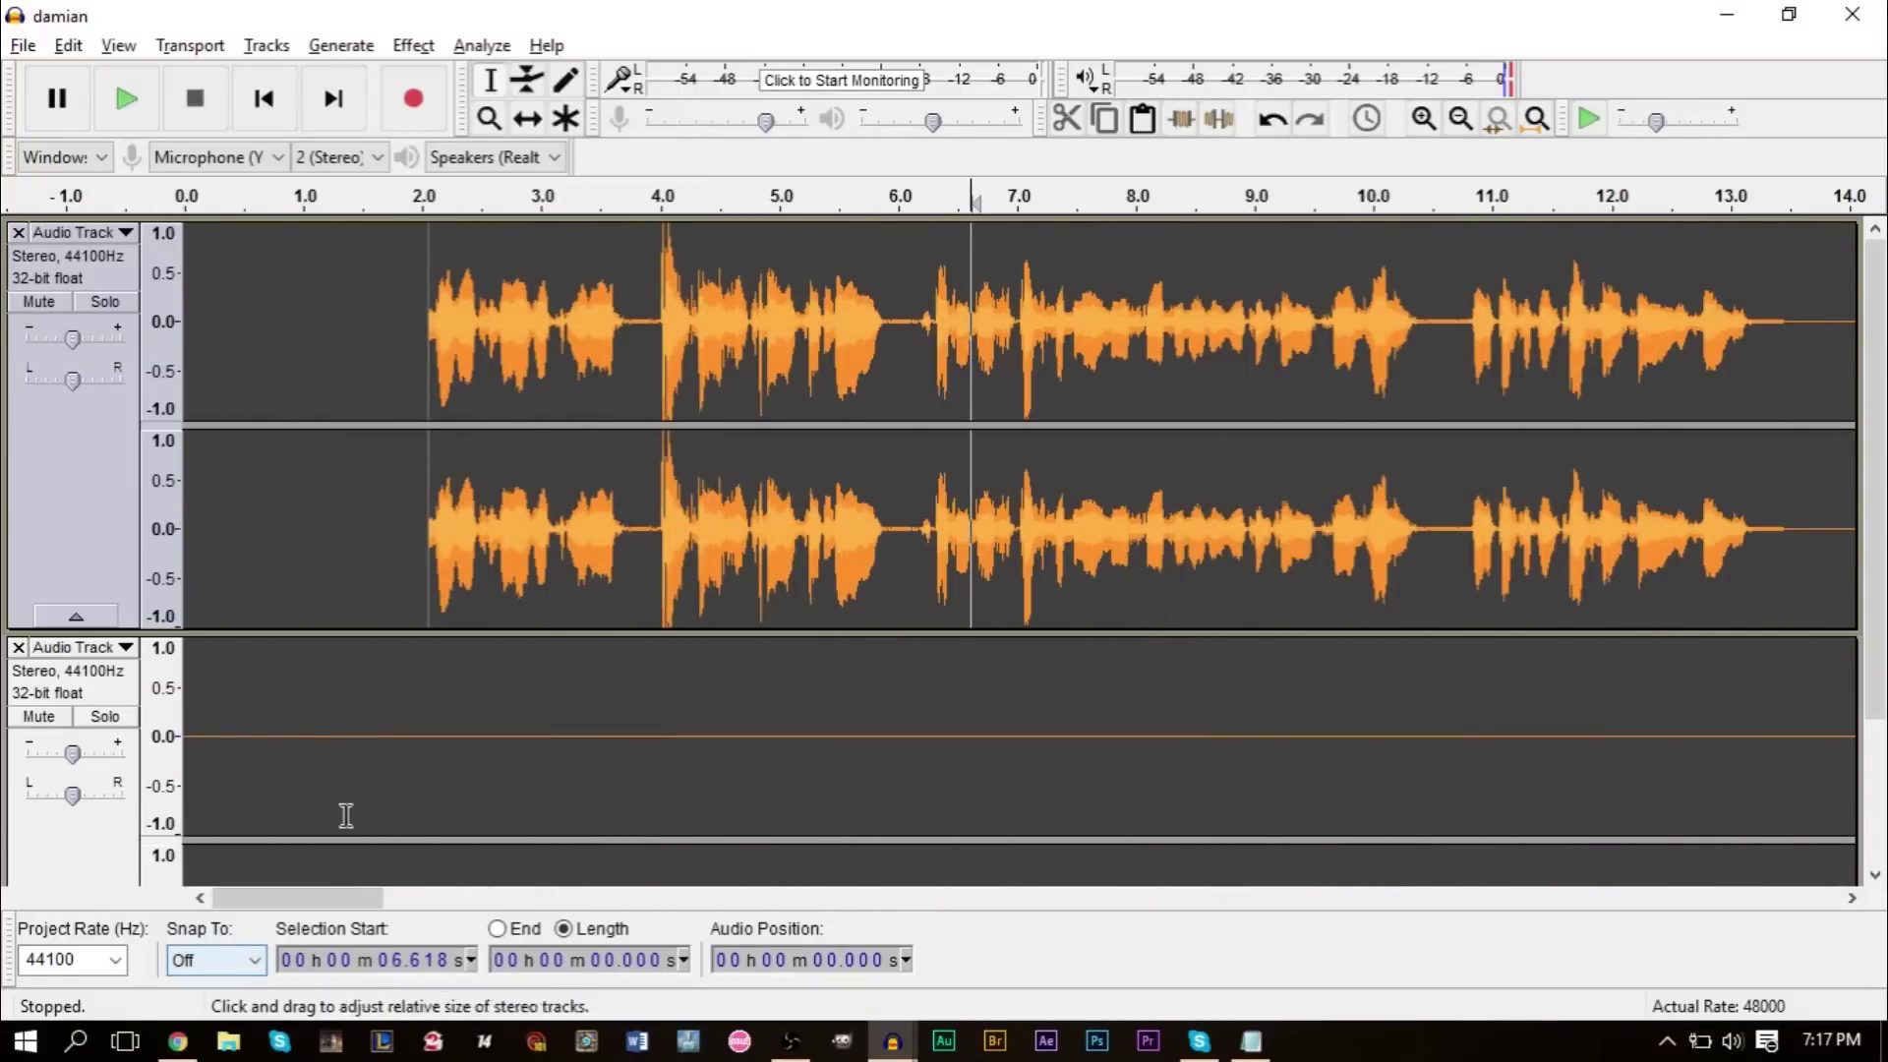
Select both hosts' stereo tracks and apply Tracks > Mix and Render to produce the Mix track.
{"action": "left_click", "coordinate": [92, 568]}
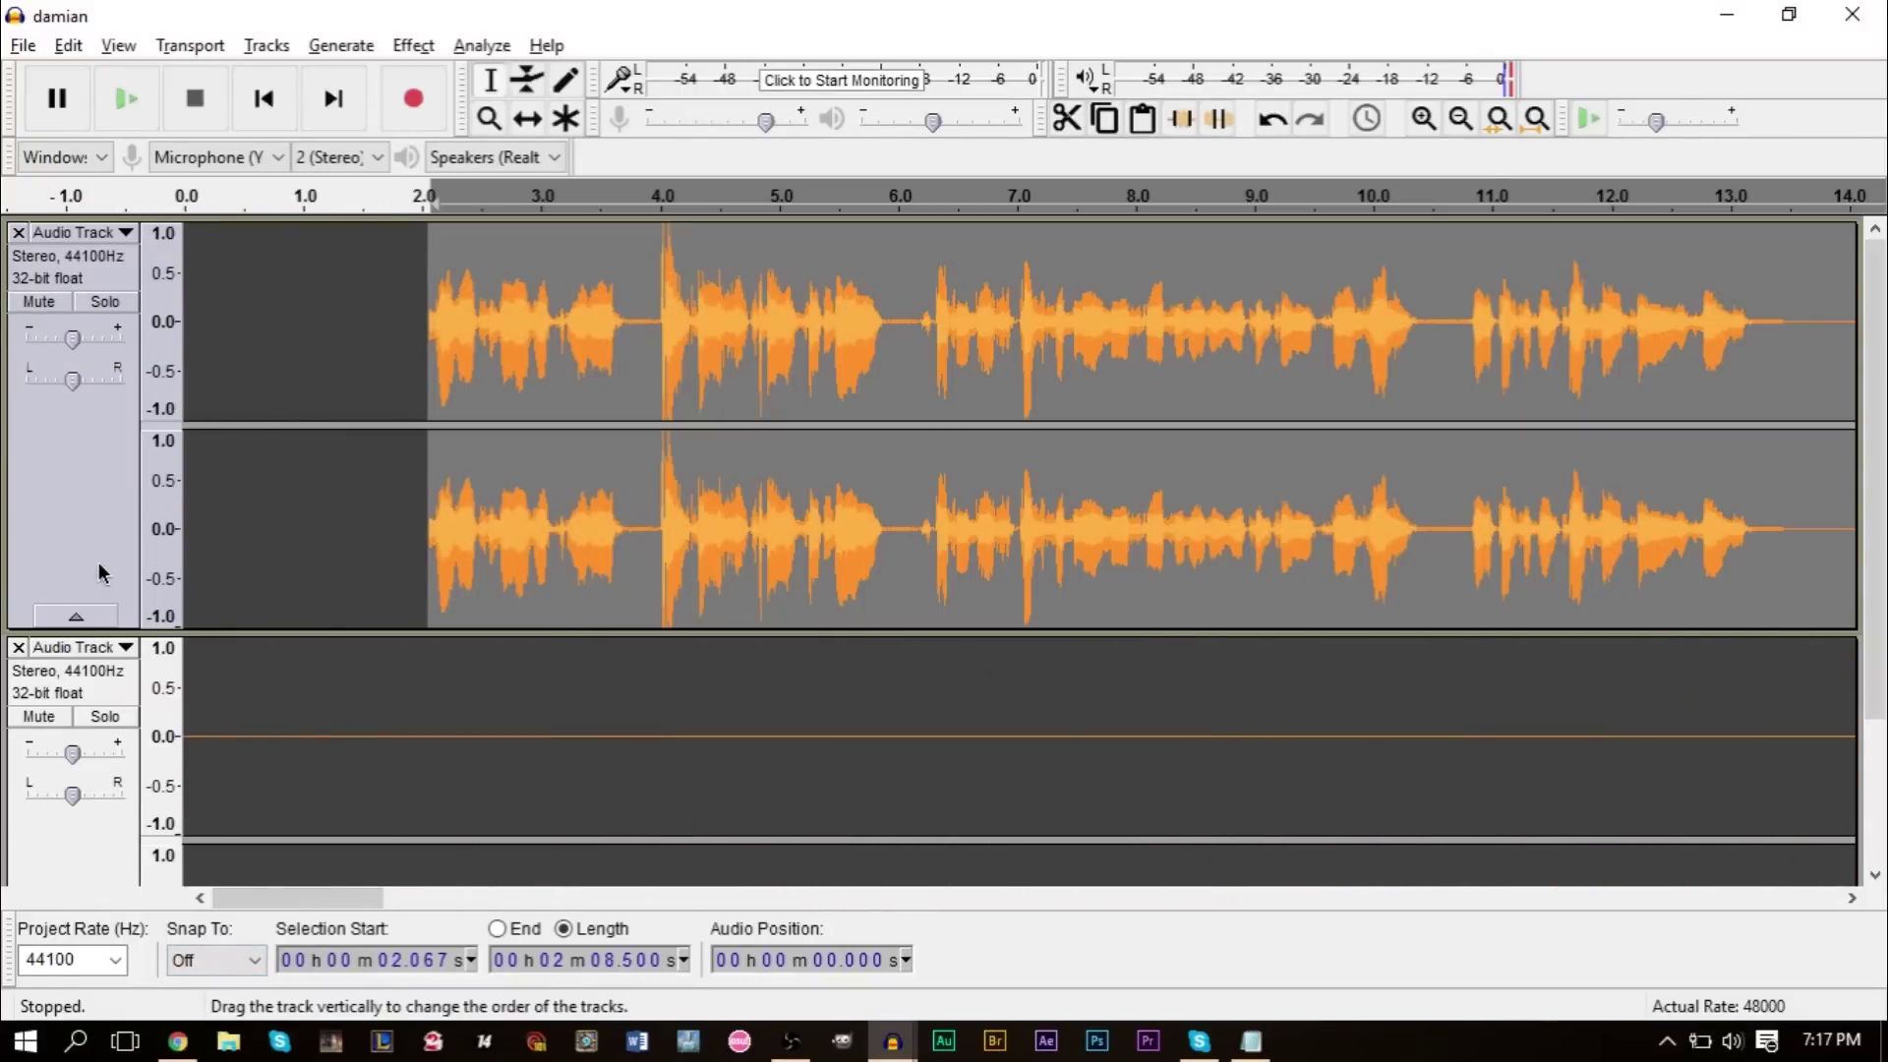
{"action": "left_click", "coordinate": [83, 824], "text": "shift"}
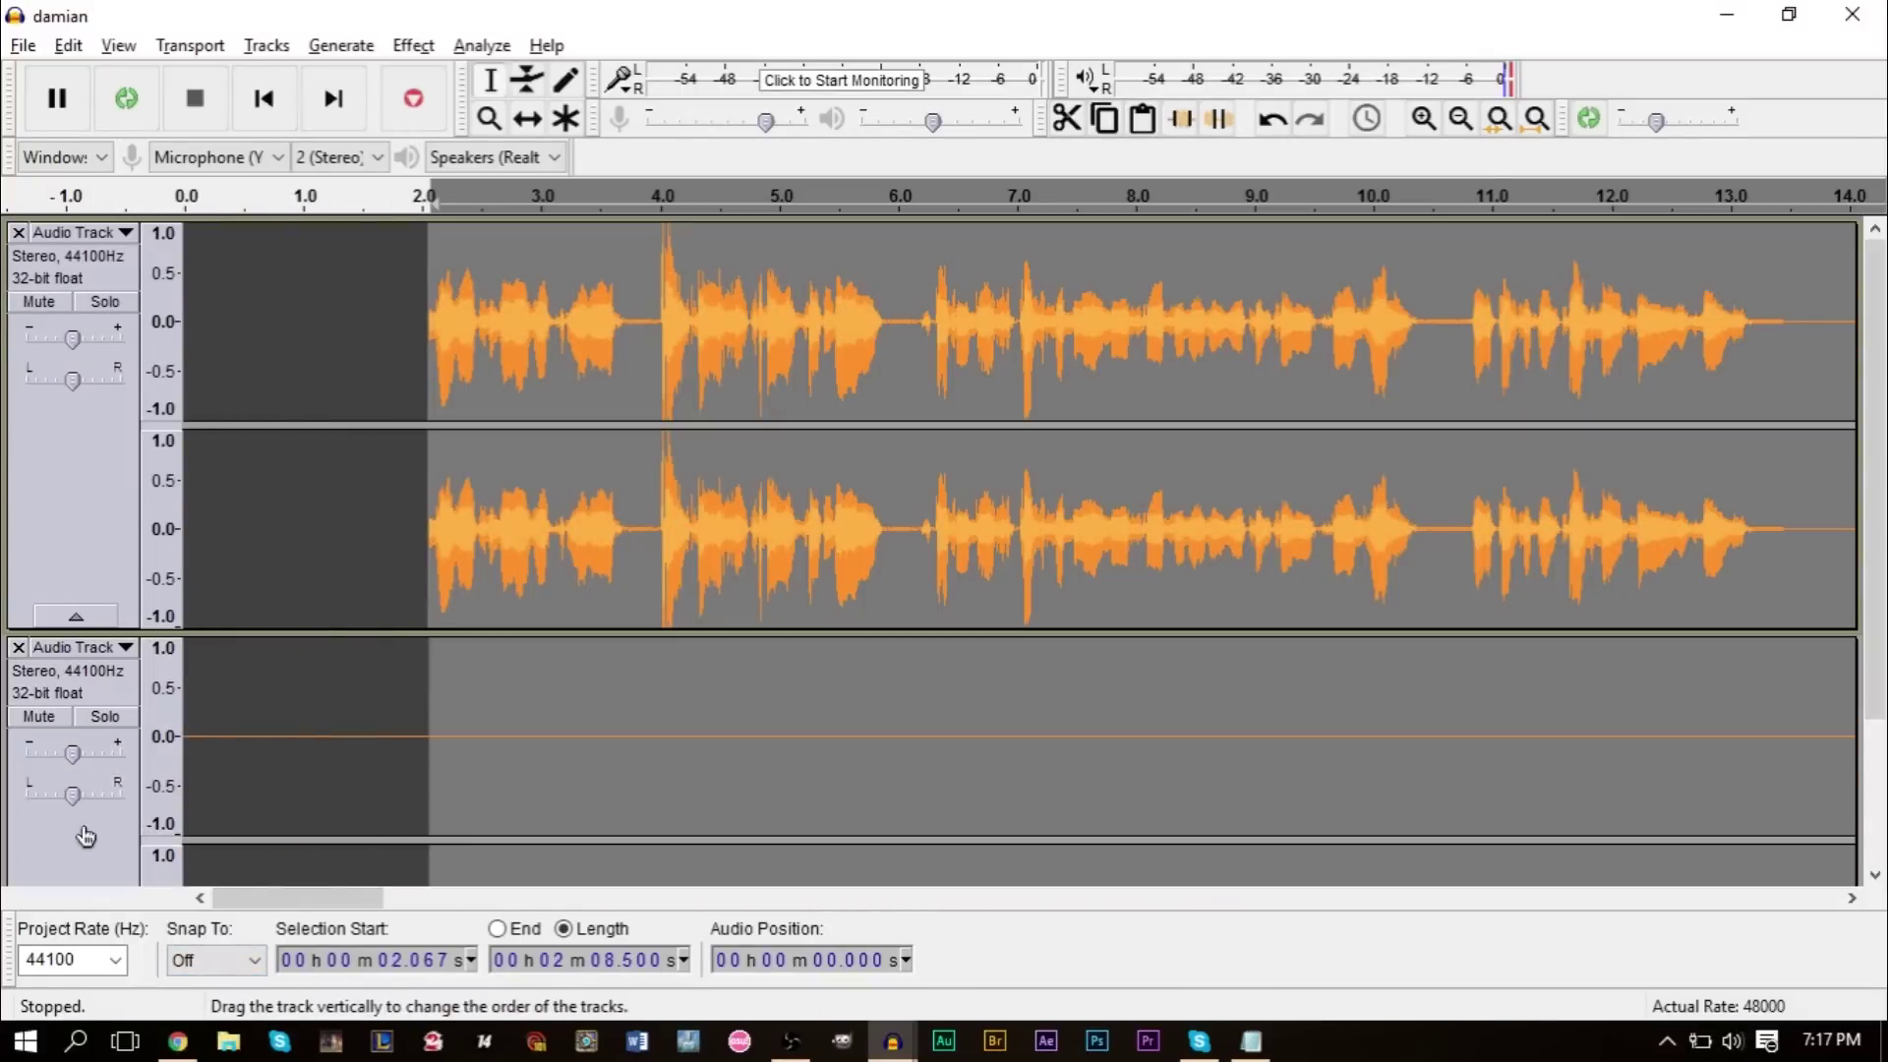
{"action": "left_click", "coordinate": [73, 502]}
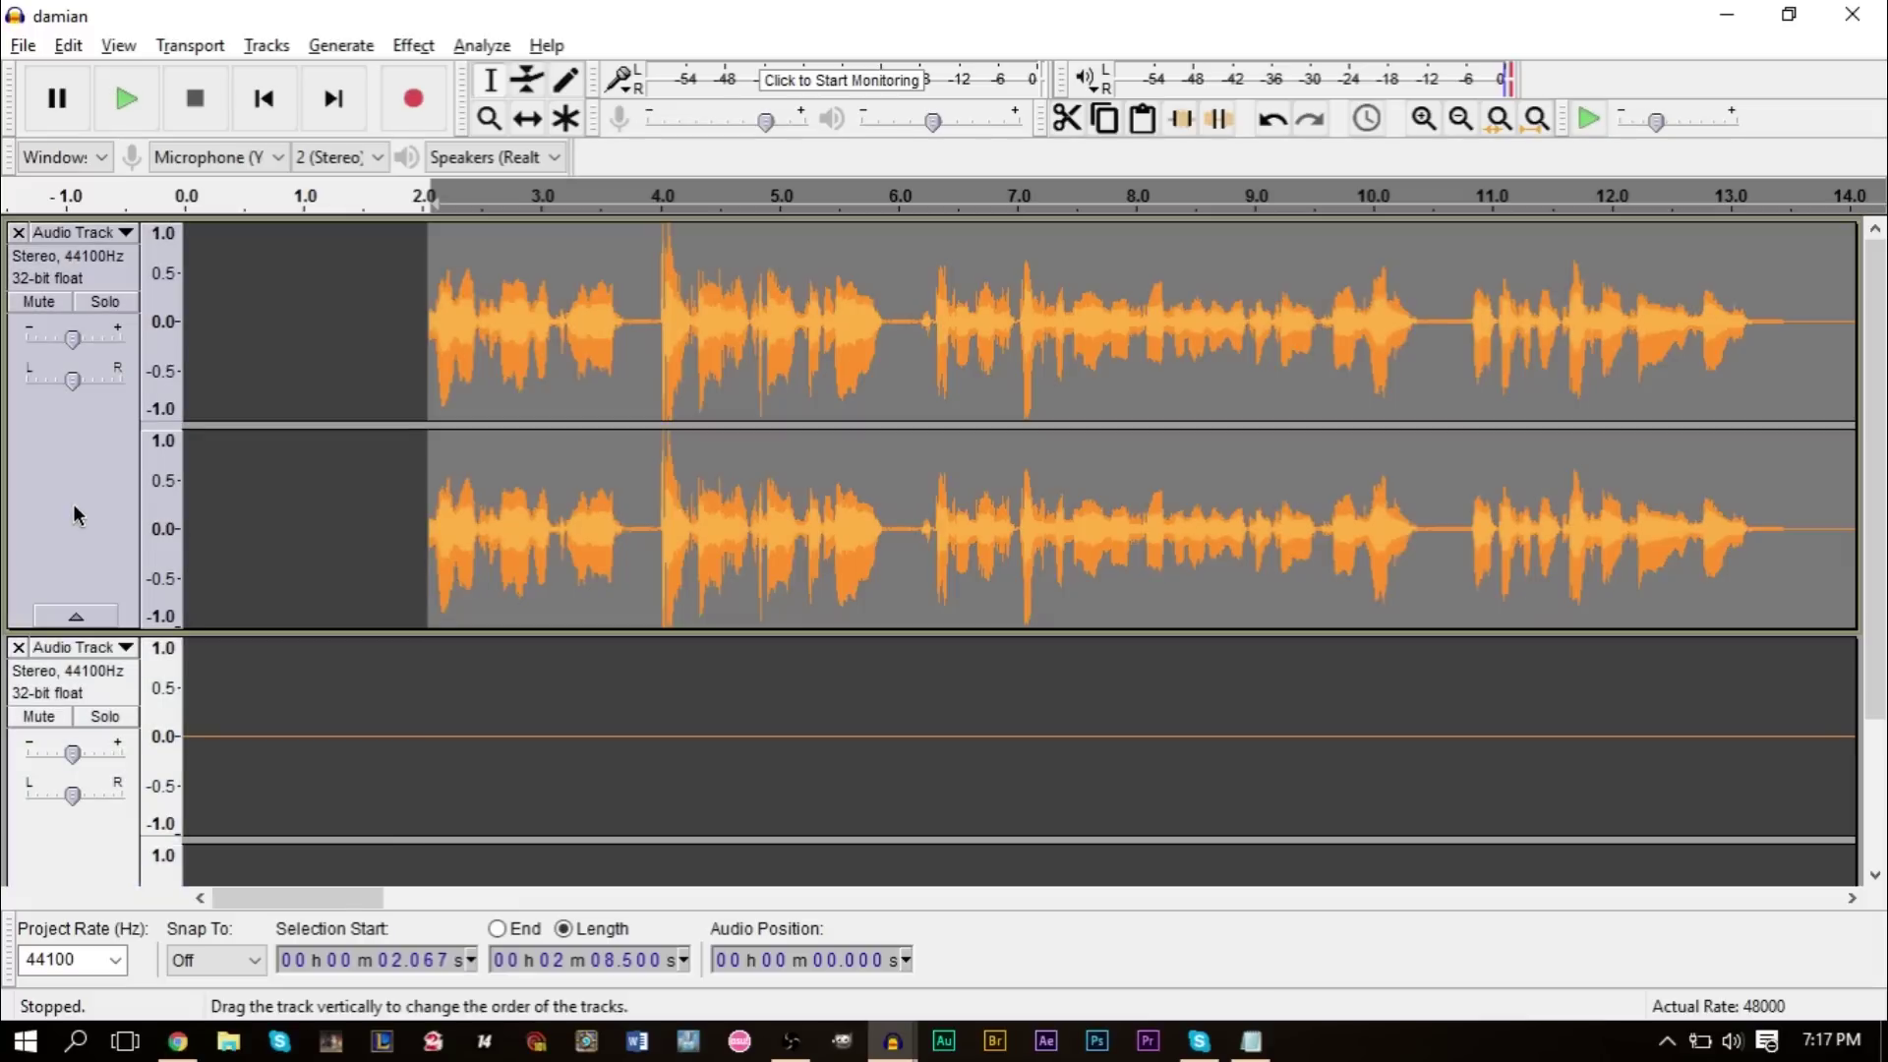
{"action": "left_click", "coordinate": [75, 829], "text": "shift"}
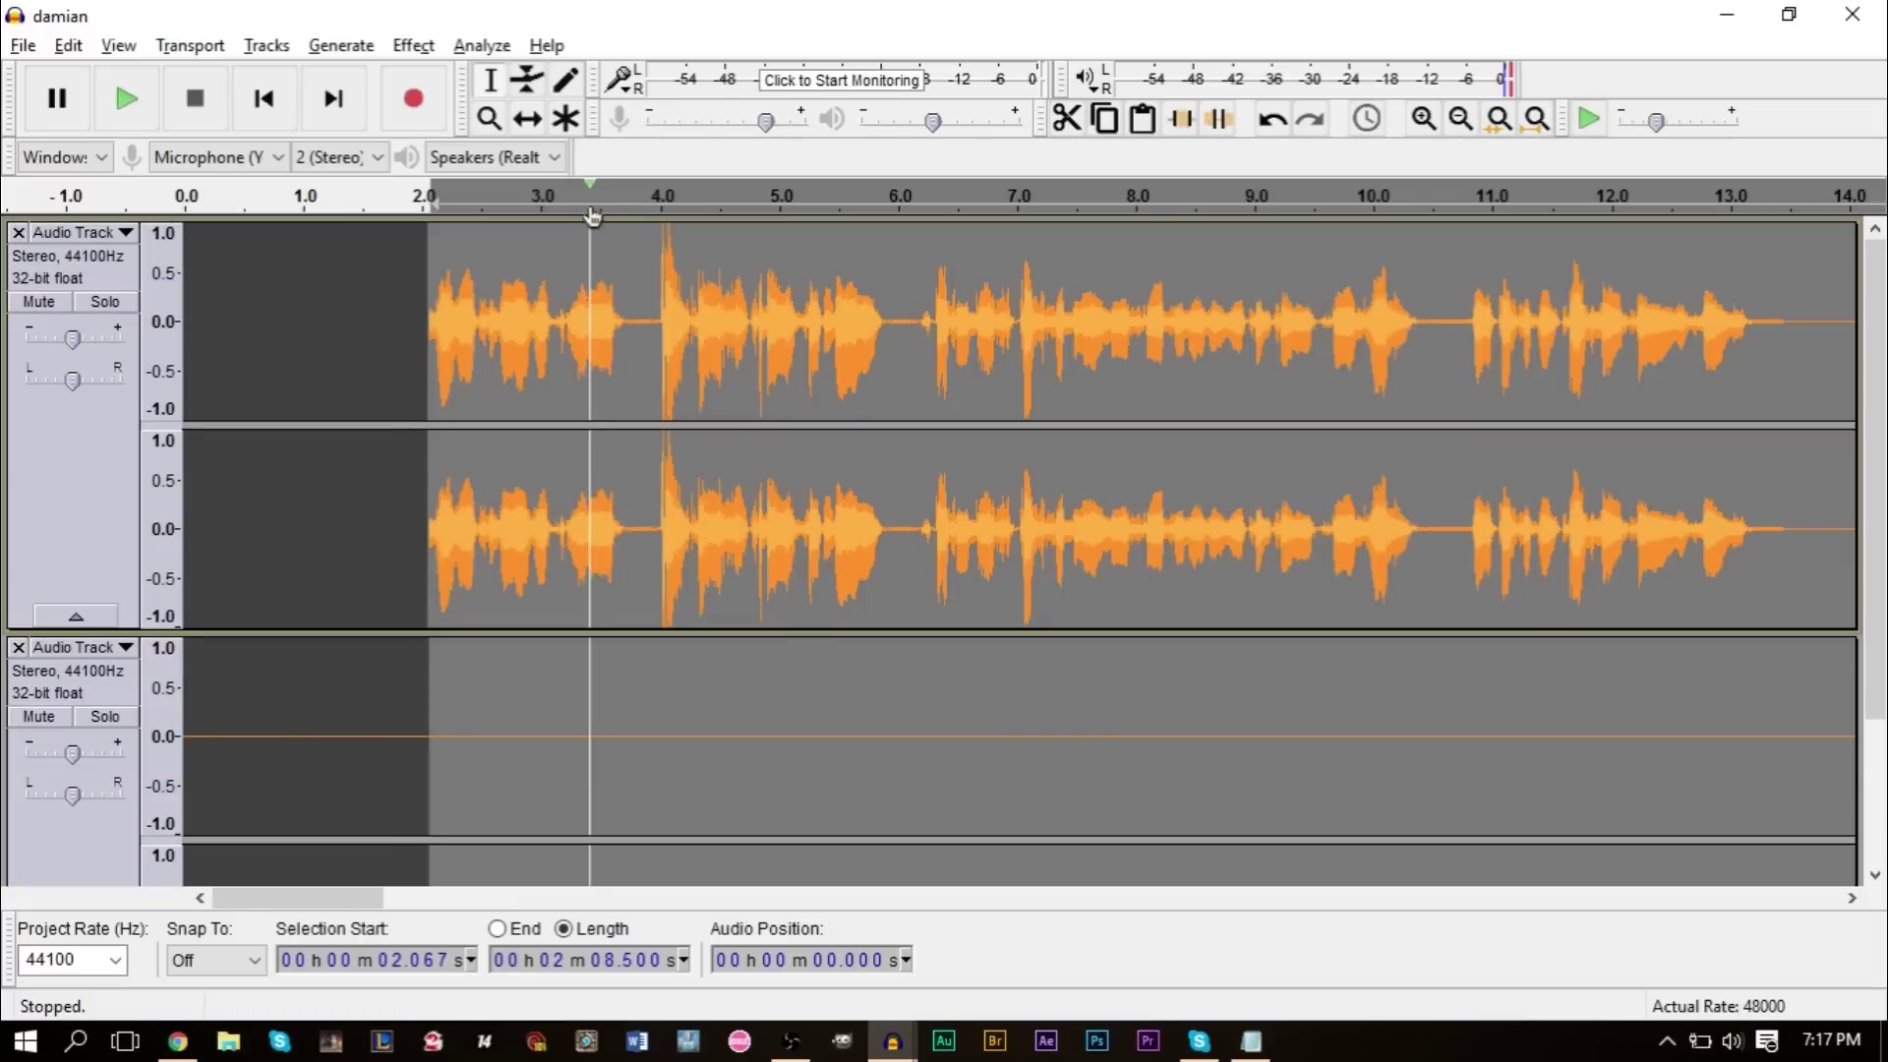
{"action": "left_click", "coordinate": [258, 47]}
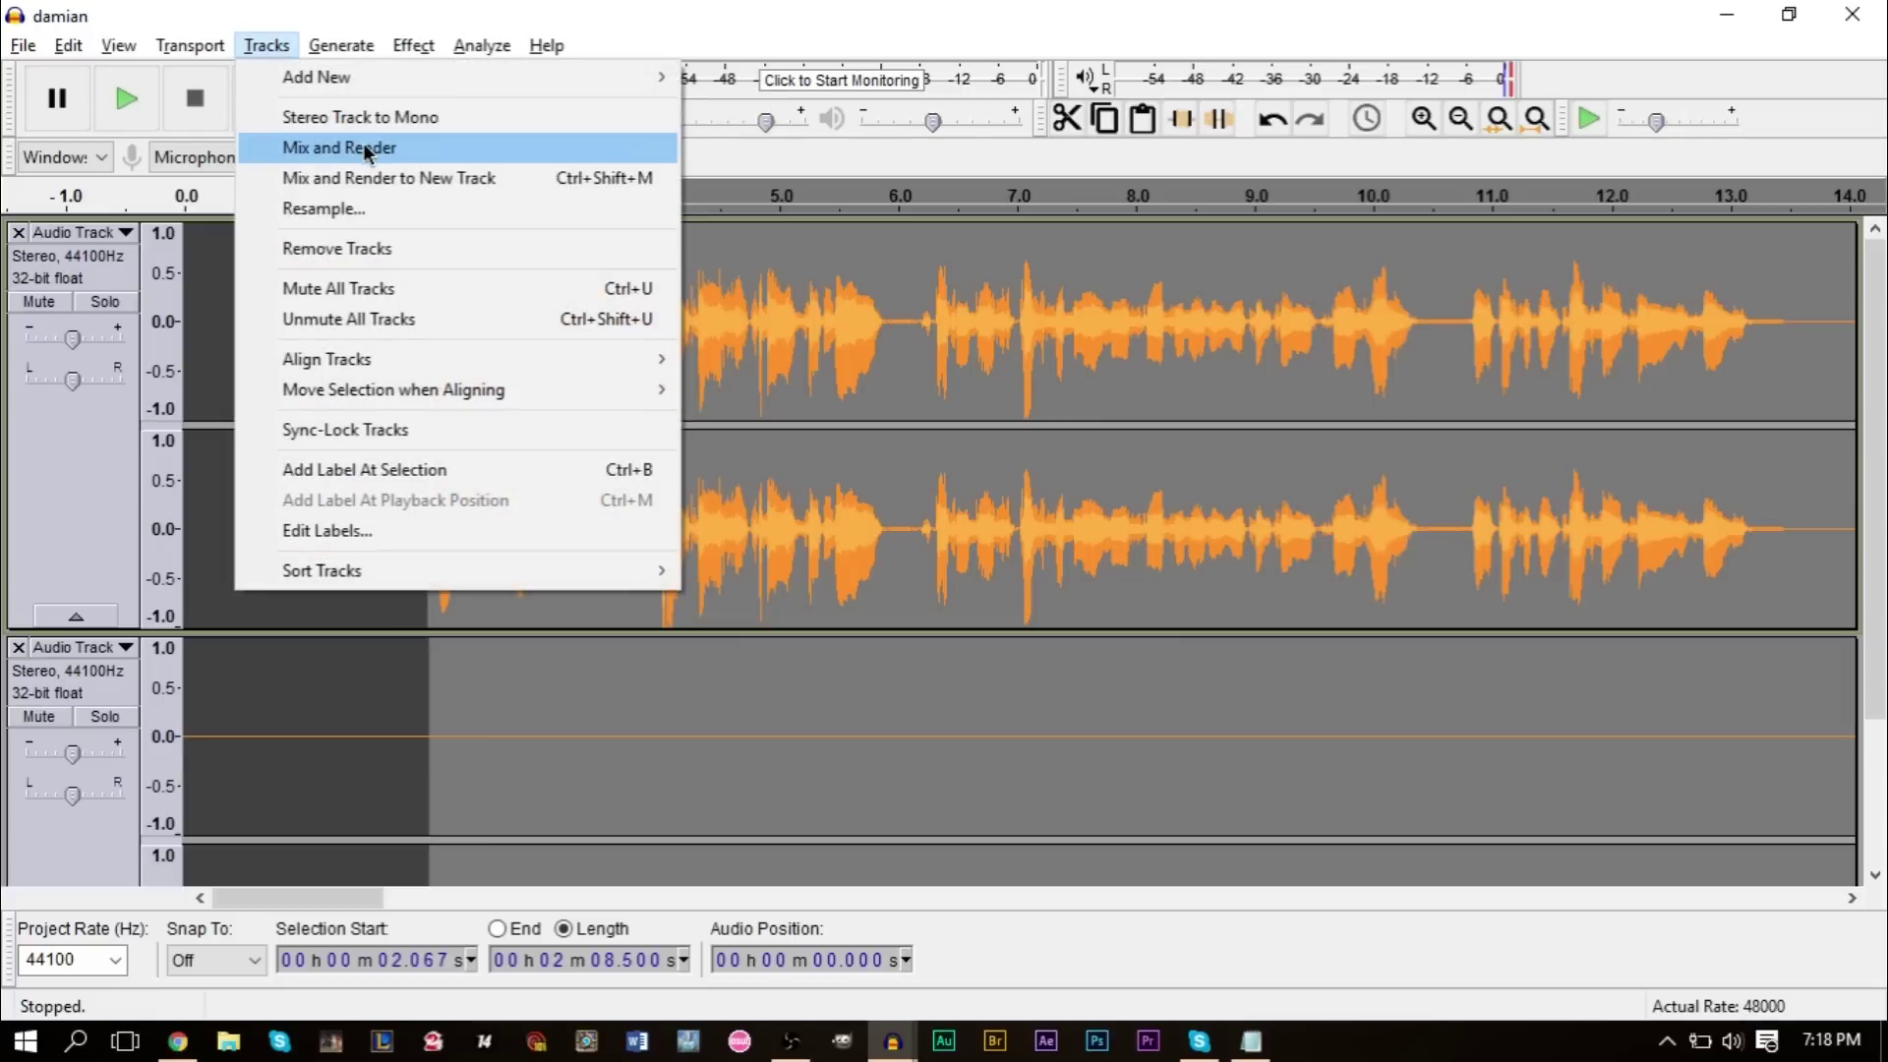
{"action": "left_click", "coordinate": [364, 147]}
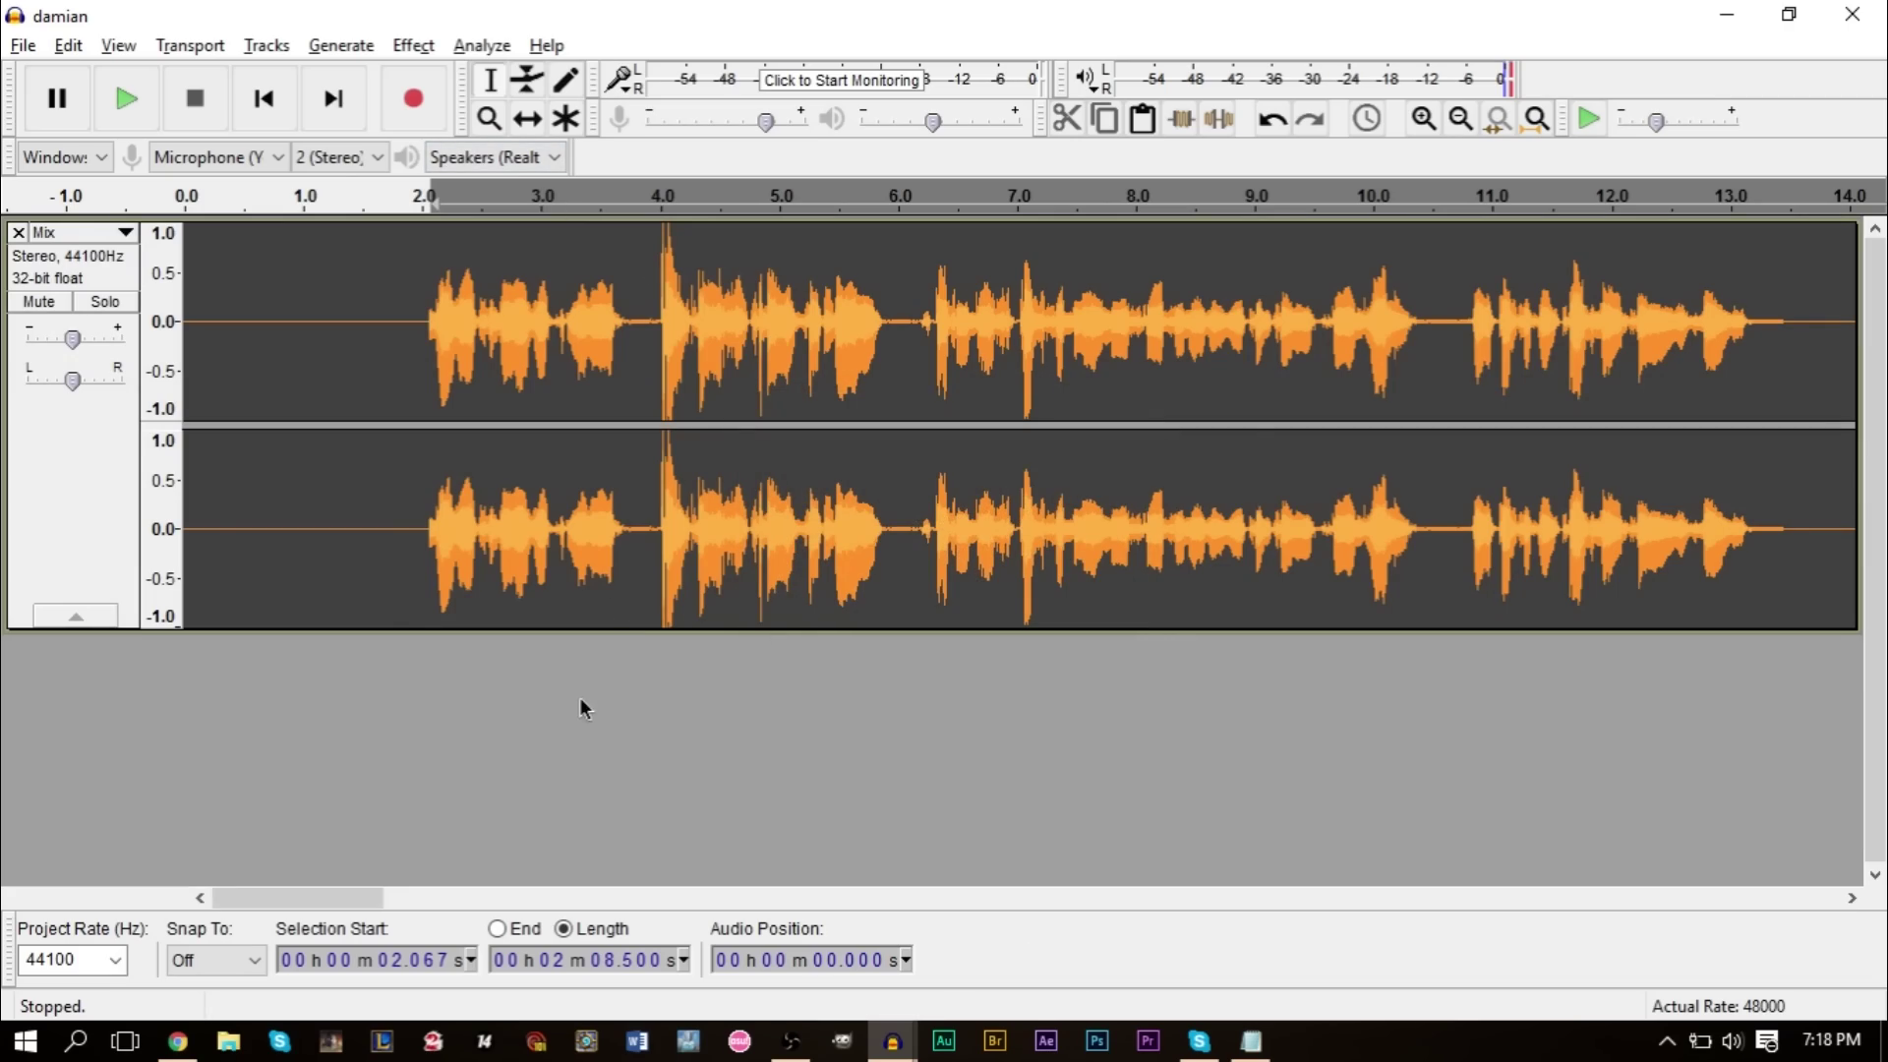
{"action": "left_click_drag", "start_coordinate": [334, 893], "coordinate": [313, 779]}
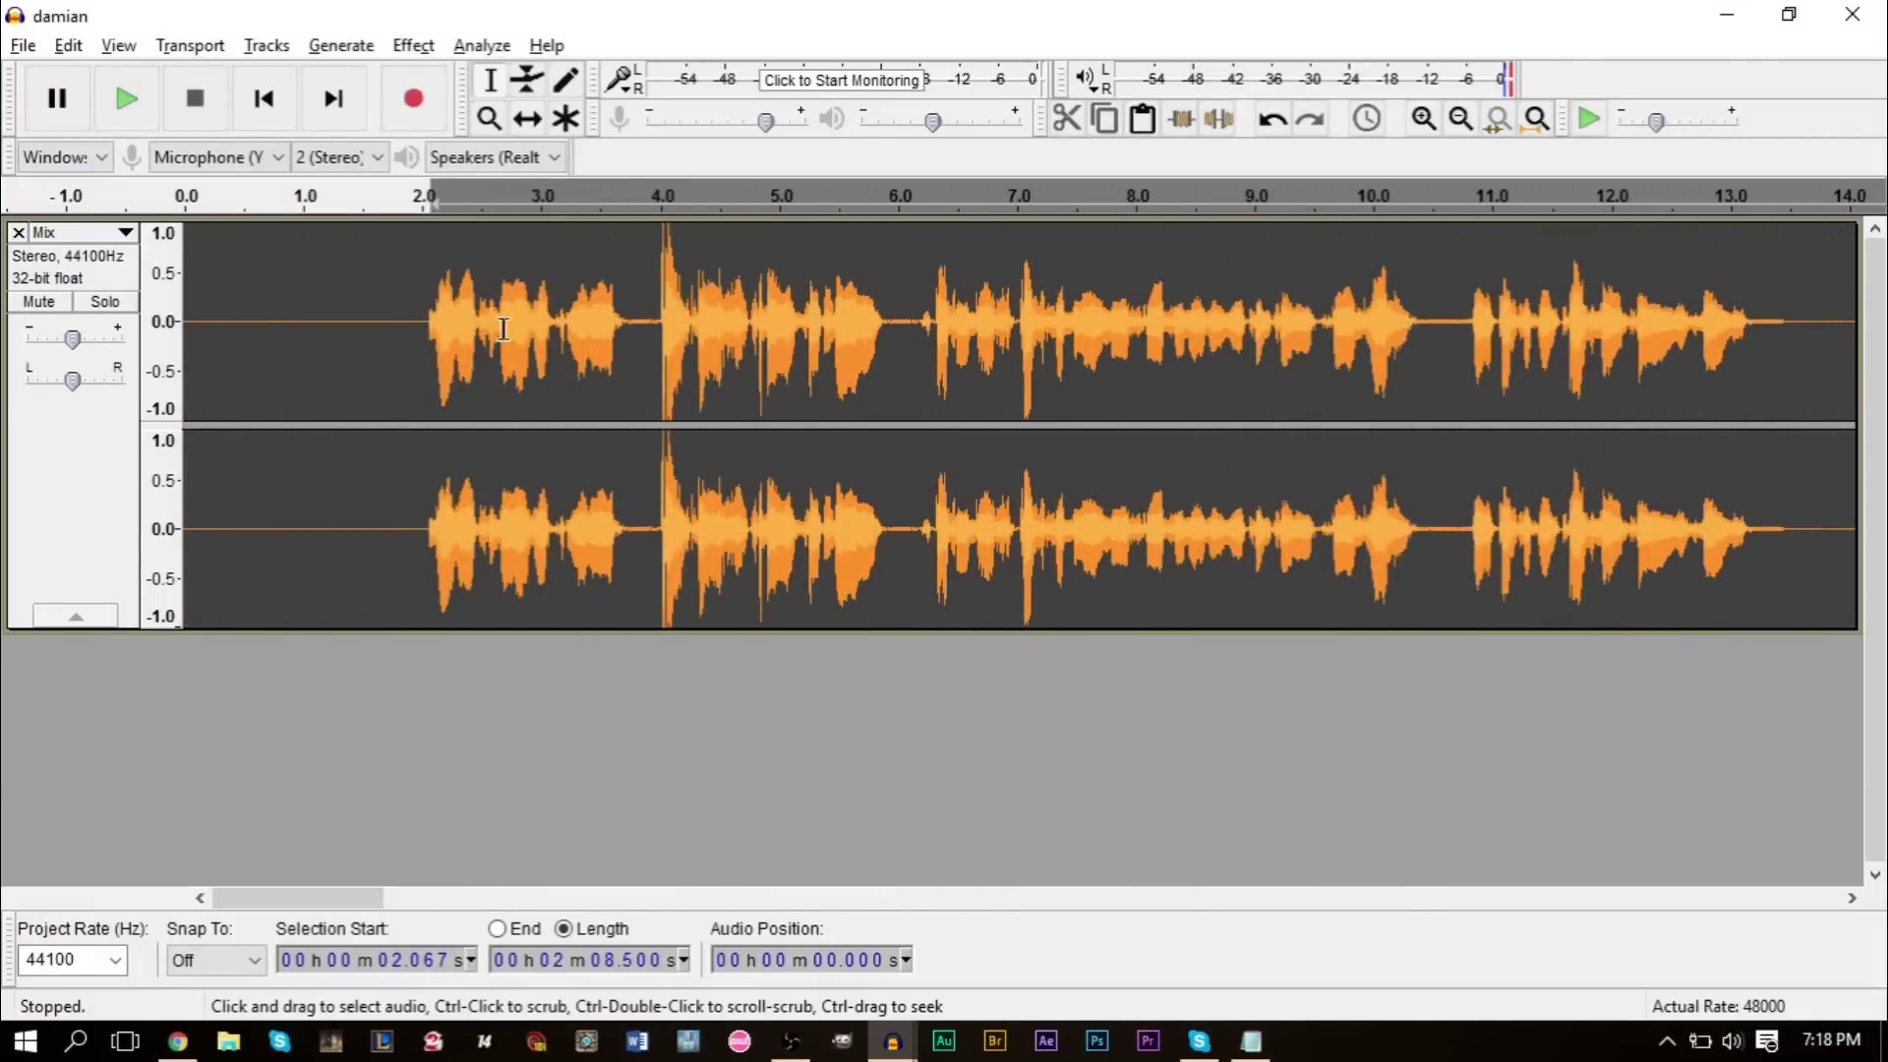
{"action": "left_click_drag", "start_coordinate": [376, 894], "coordinate": [405, 917]}
{"action": "left_click", "coordinate": [617, 445]}
{"action": "key", "text": "space"}
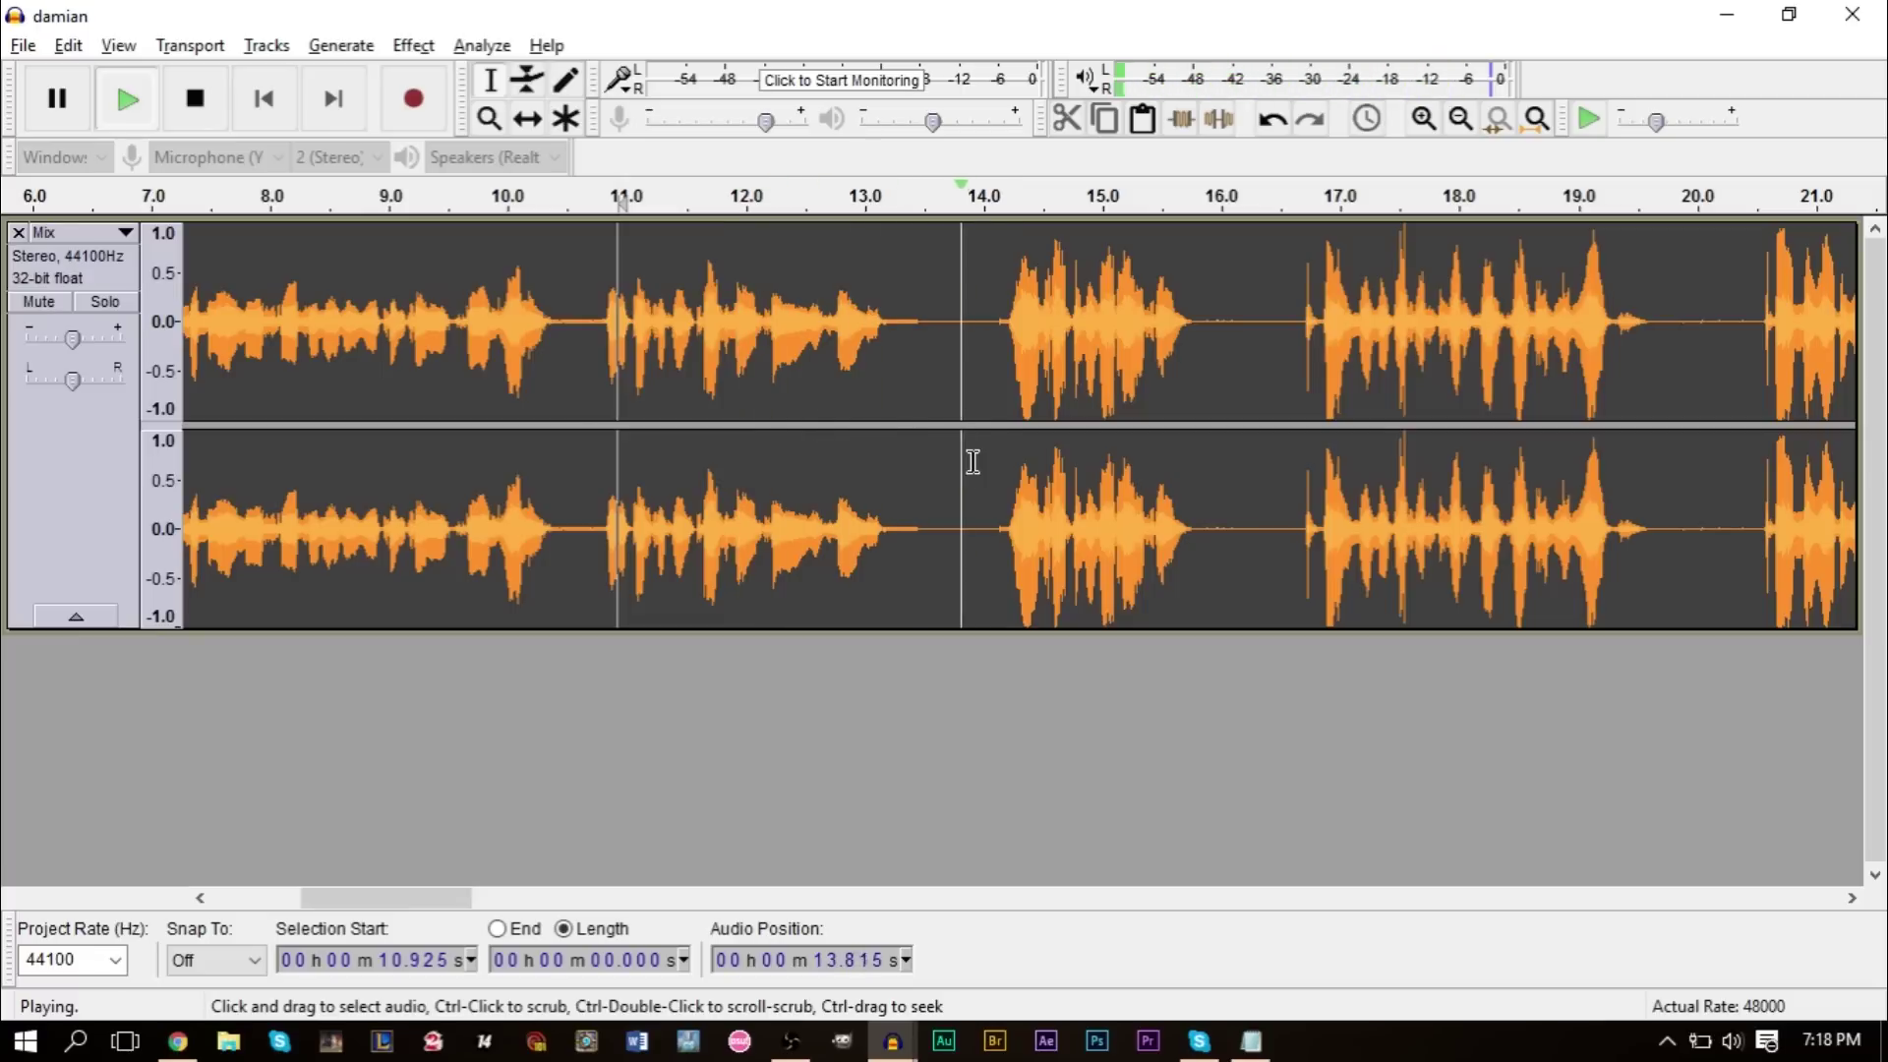
{"action": "key", "text": "space"}
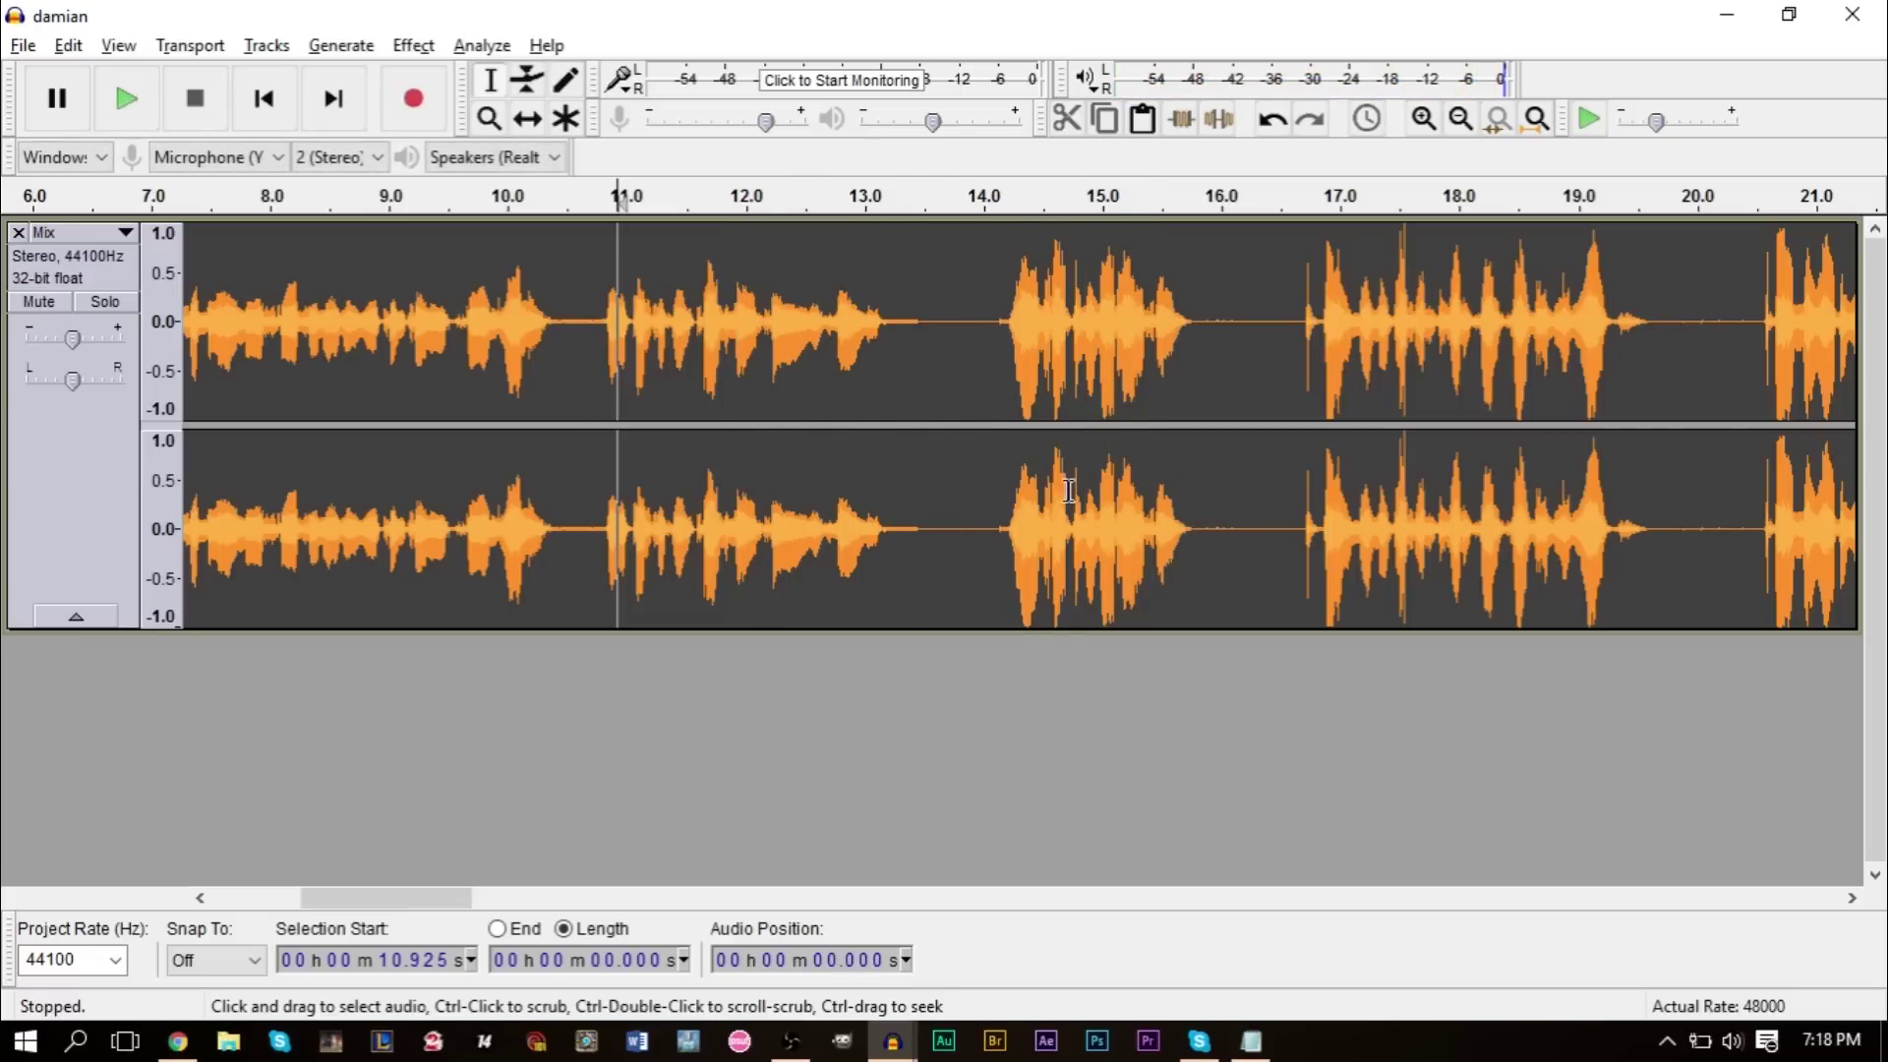
{"action": "left_click_drag", "start_coordinate": [395, 899], "coordinate": [1786, 810]}
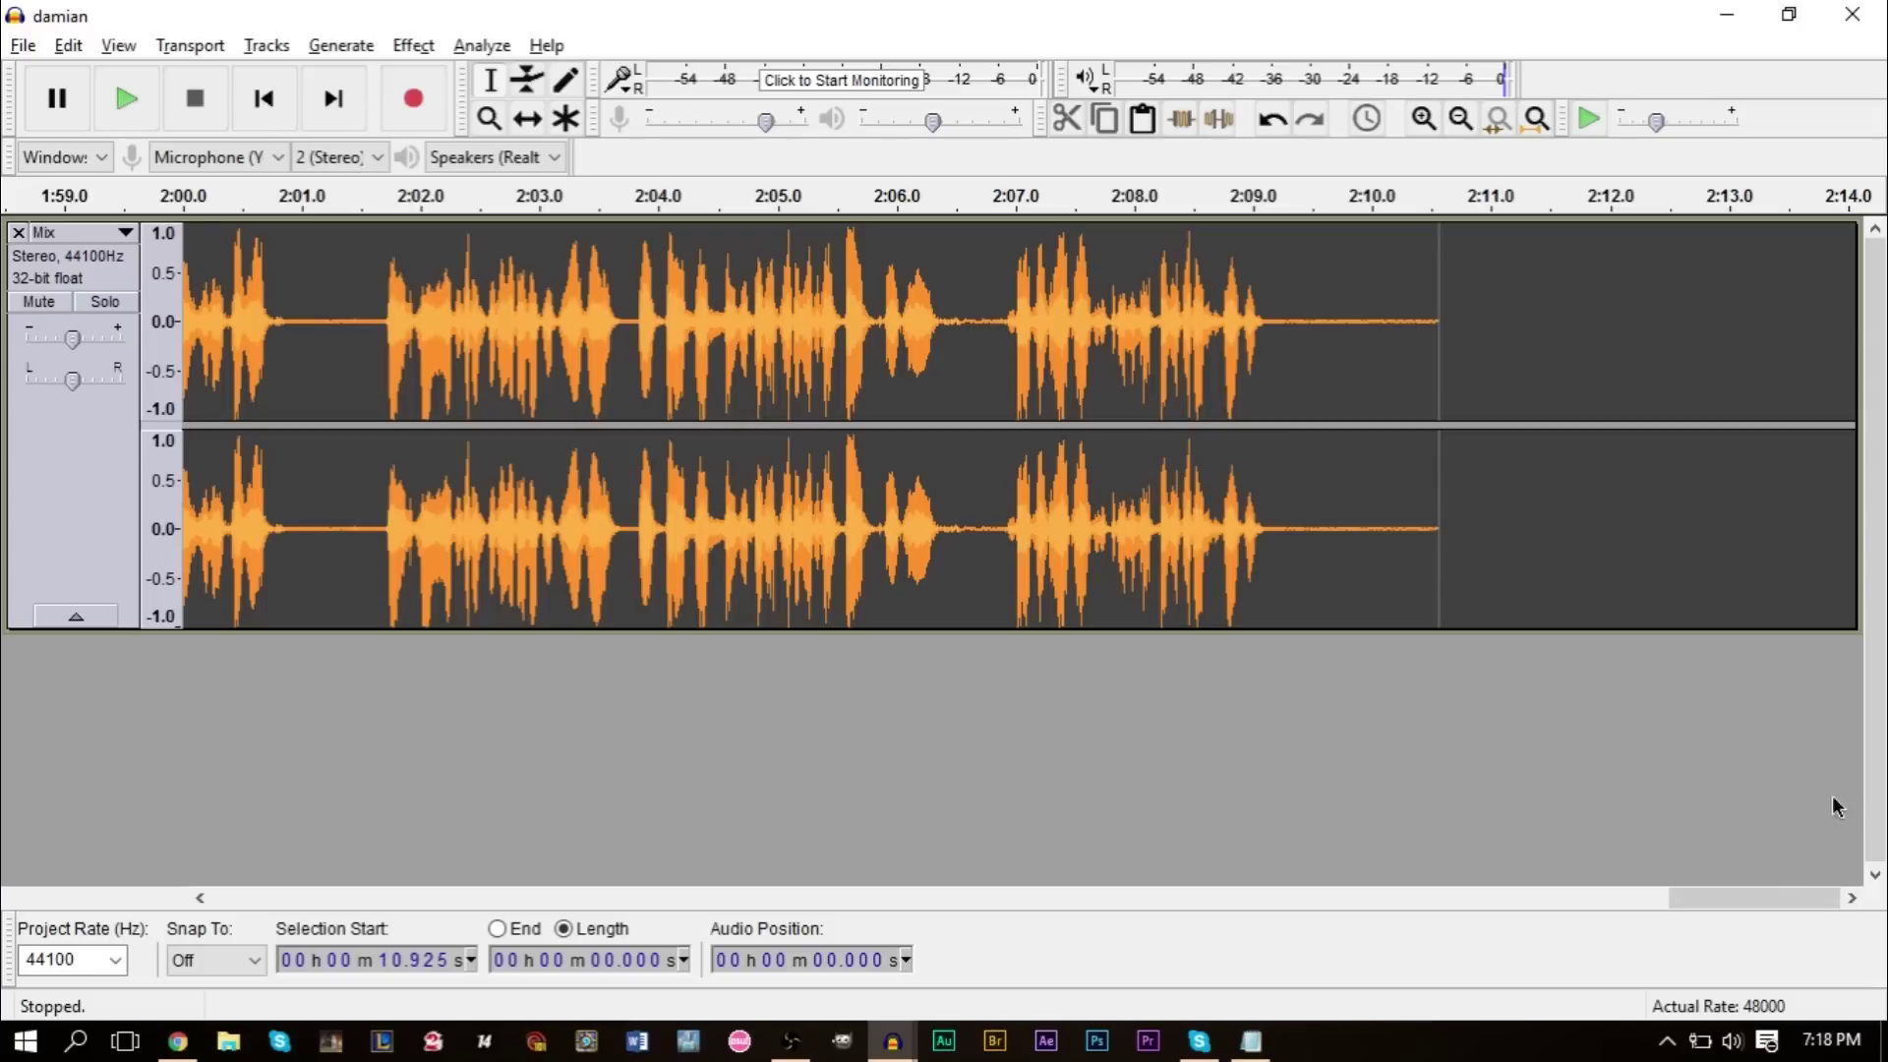
{"action": "left_click_drag", "start_coordinate": [1720, 899], "coordinate": [460, 897]}
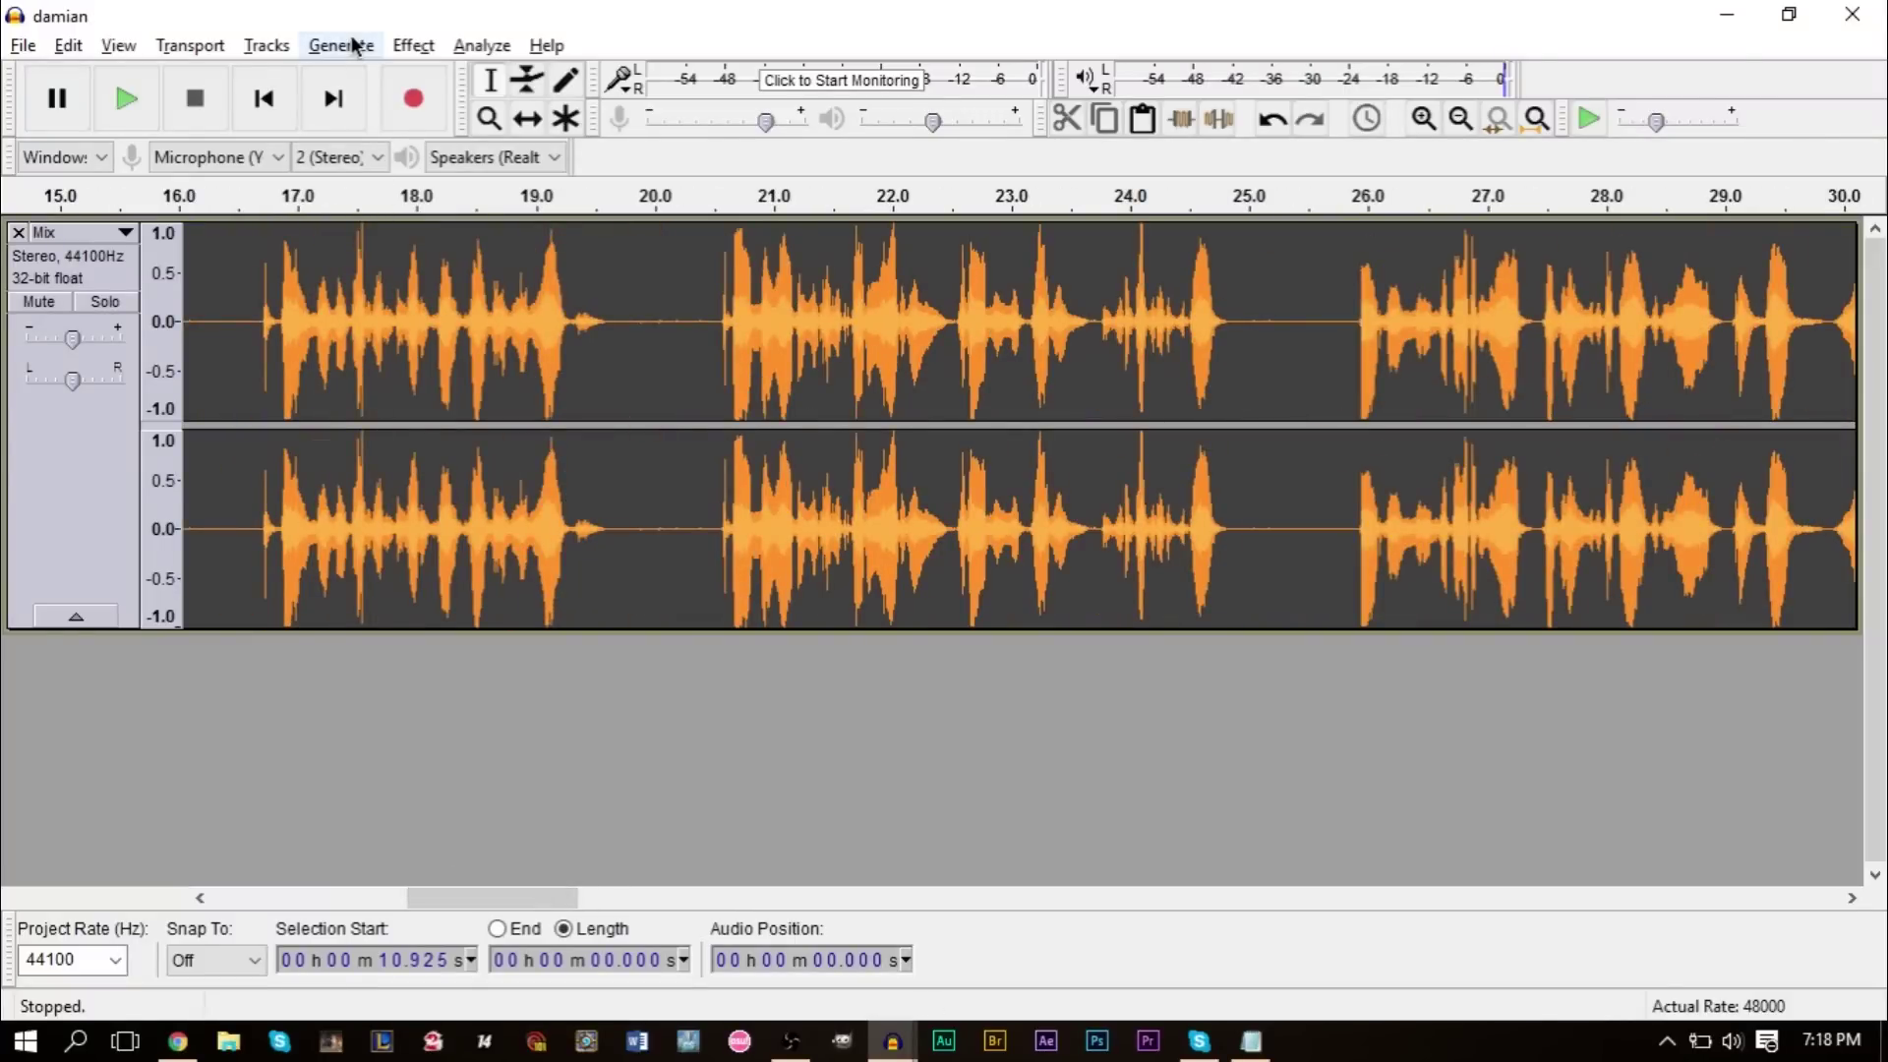
{"action": "left_click_drag", "start_coordinate": [482, 895], "coordinate": [245, 899]}
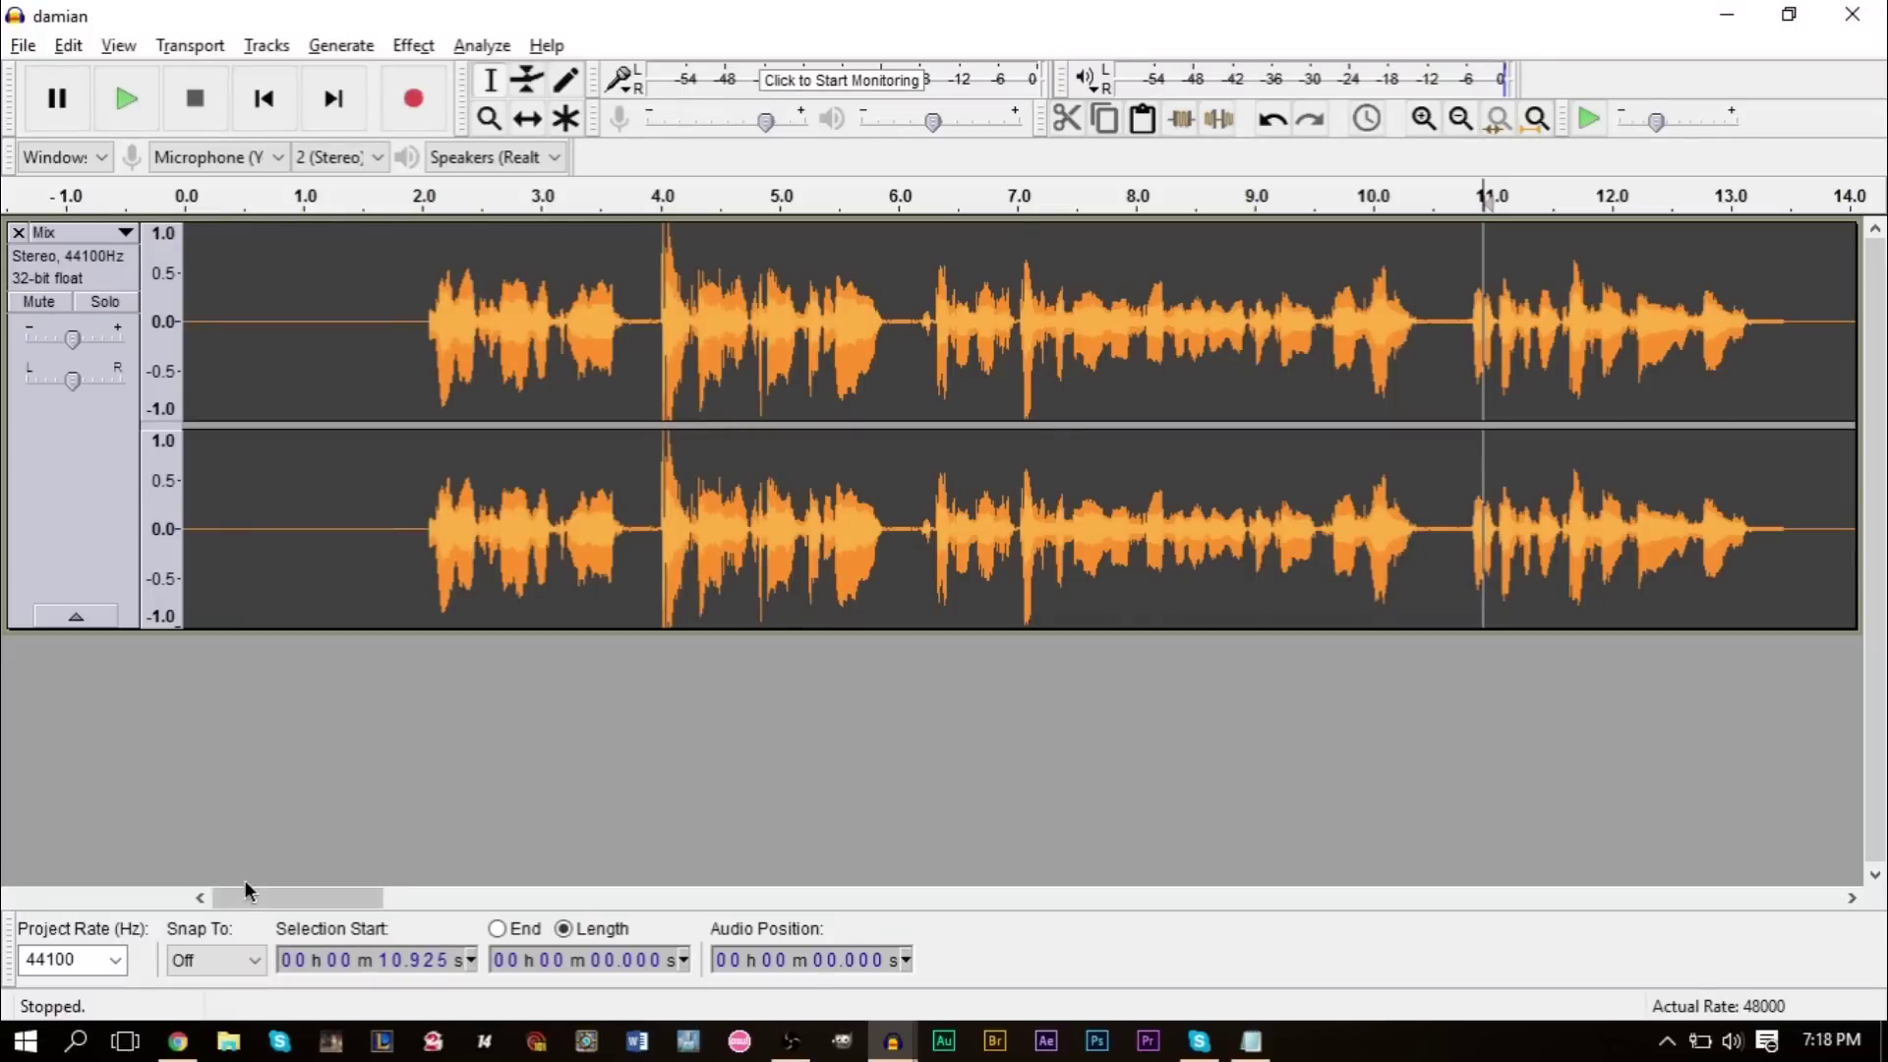